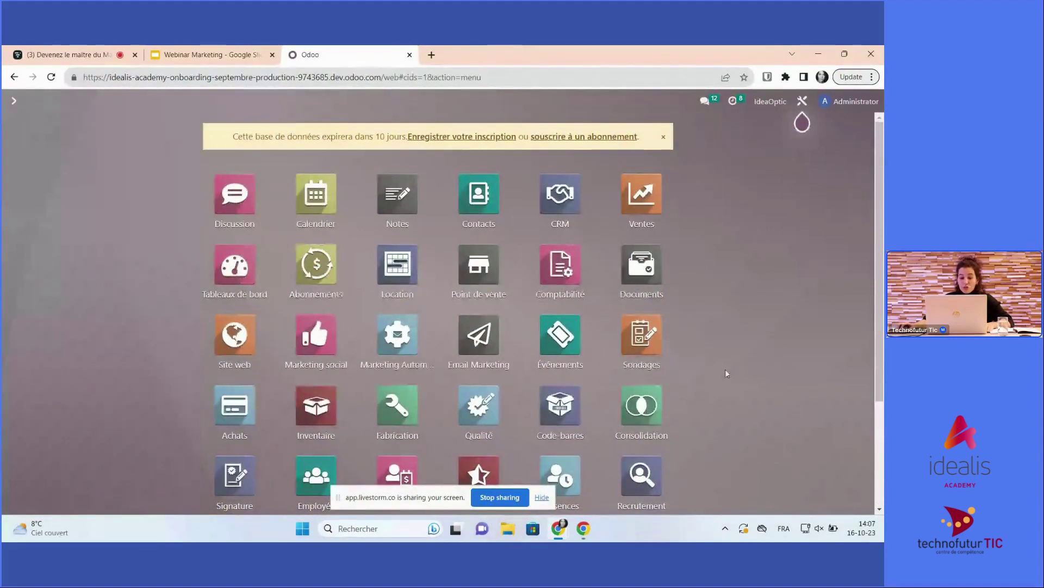
Look over the full set of installed apps on the Odoo home screen
scroll(725, 369, down, 3)
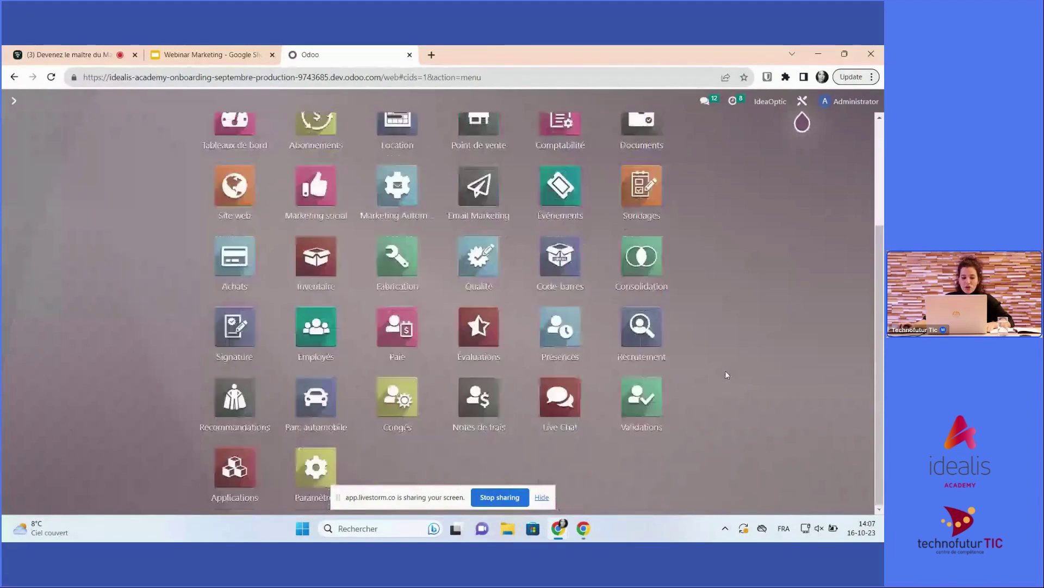
scroll(724, 400, up, 1)
scroll(532, 410, down, 1)
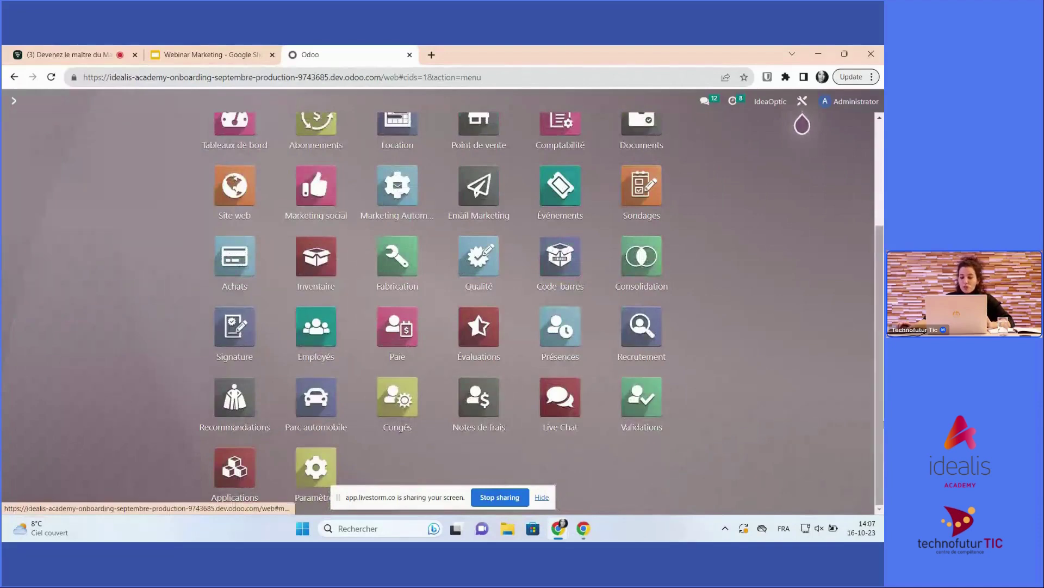
scroll(706, 362, up, 2)
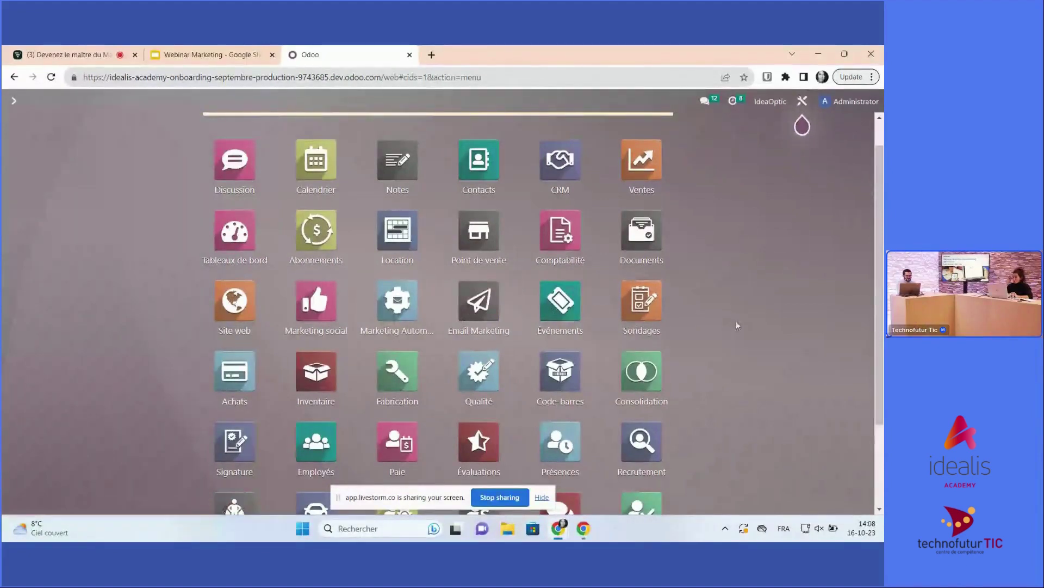
Switch to the Webinar Marketing presentation in Google Slides and show slide 7, followed by the "Backend vs Frontend" slide 8
click(212, 55)
click(60, 384)
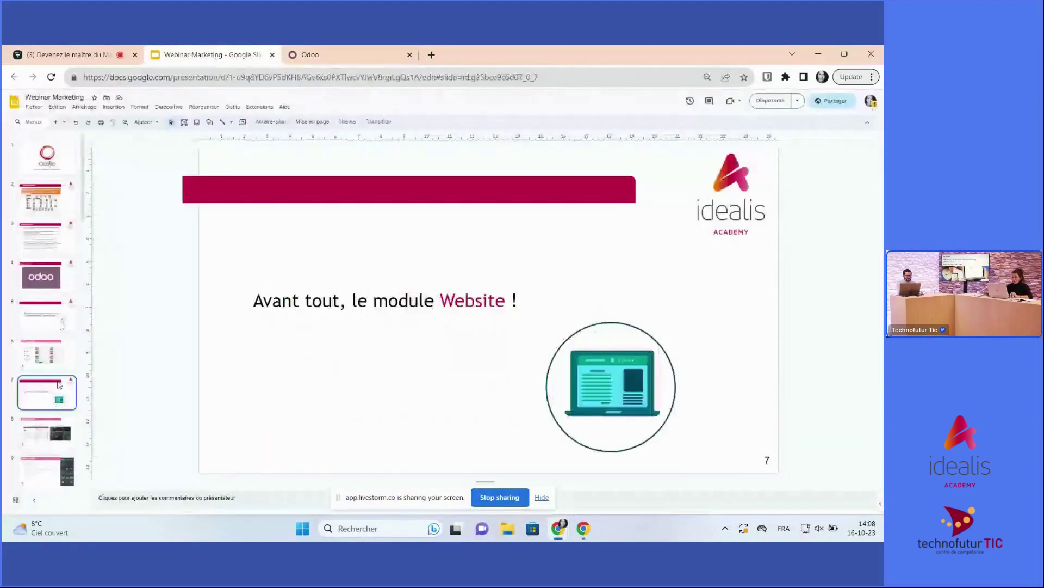
click(58, 427)
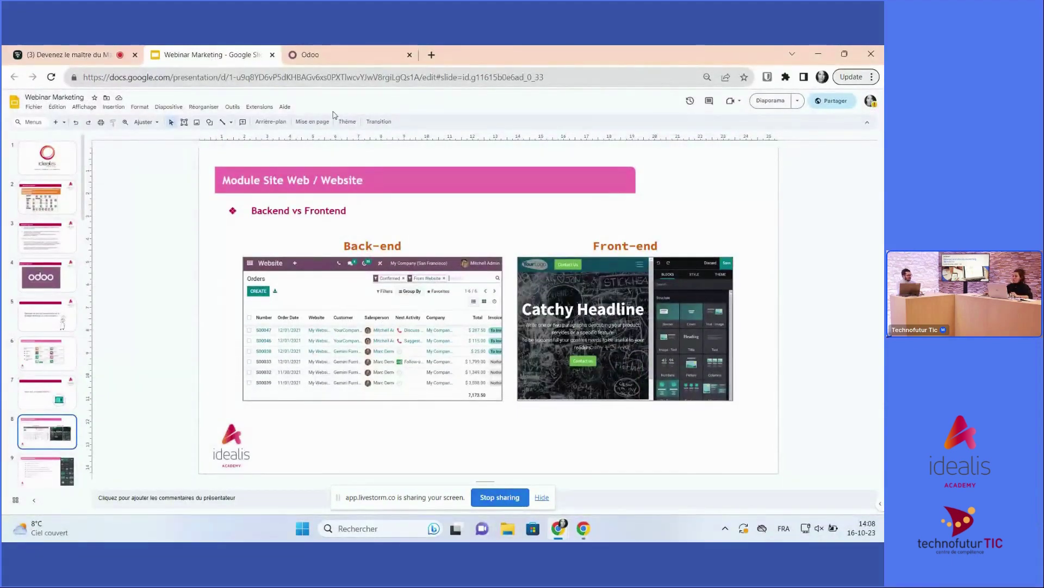
Return to Odoo, open the Site web app and look through the IDEA Optic homepage
click(318, 59)
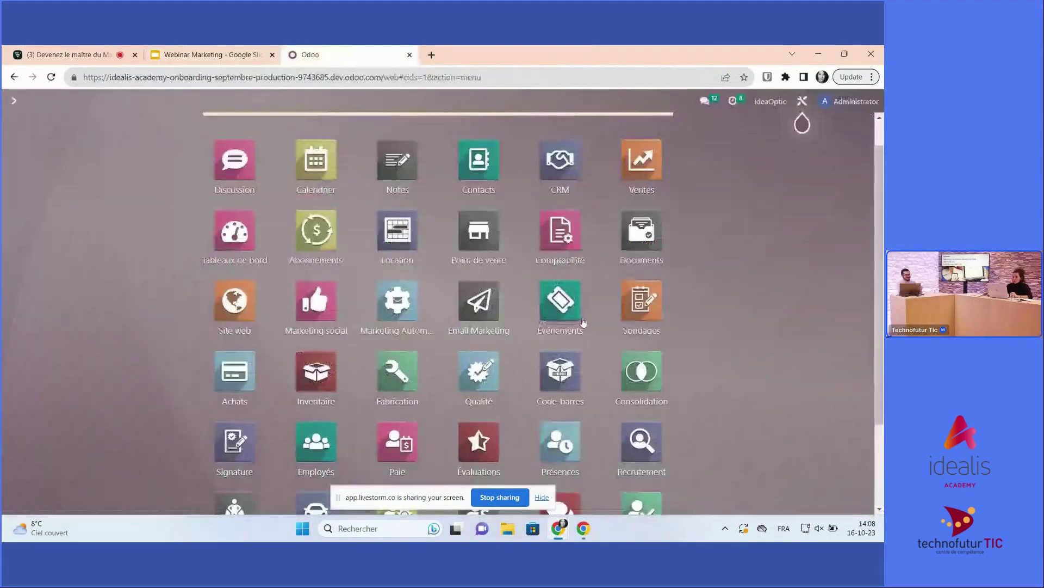
scroll(243, 260, down, 1)
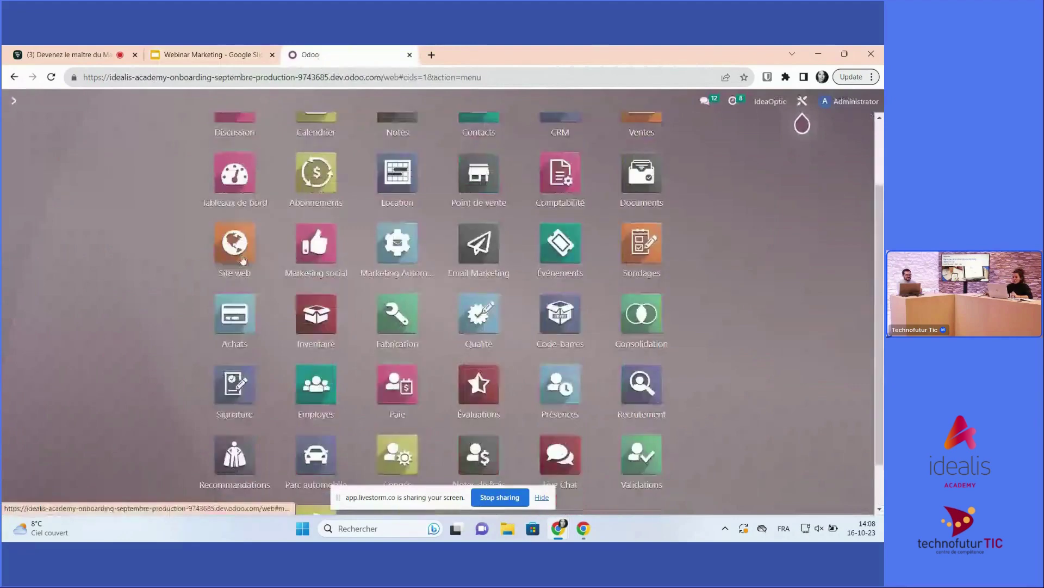
click(235, 245)
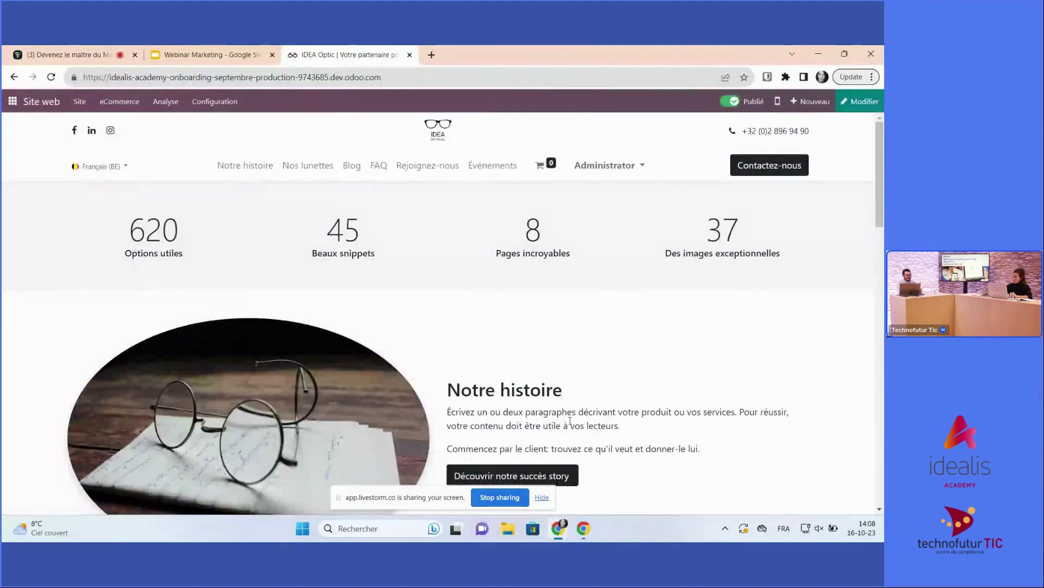
scroll(608, 361, down, 3)
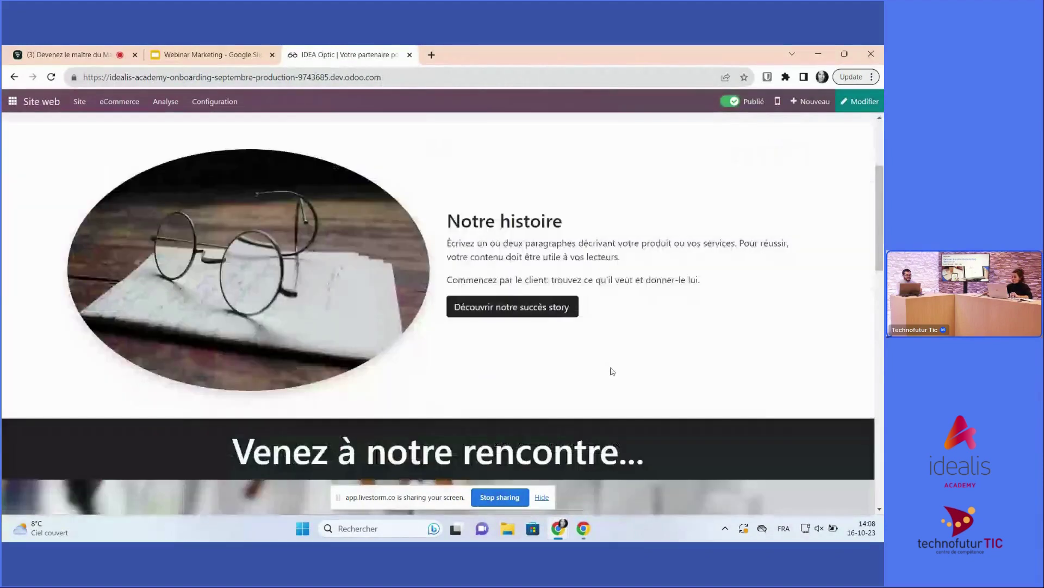
scroll(612, 371, down, 6)
scroll(616, 387, up, 9)
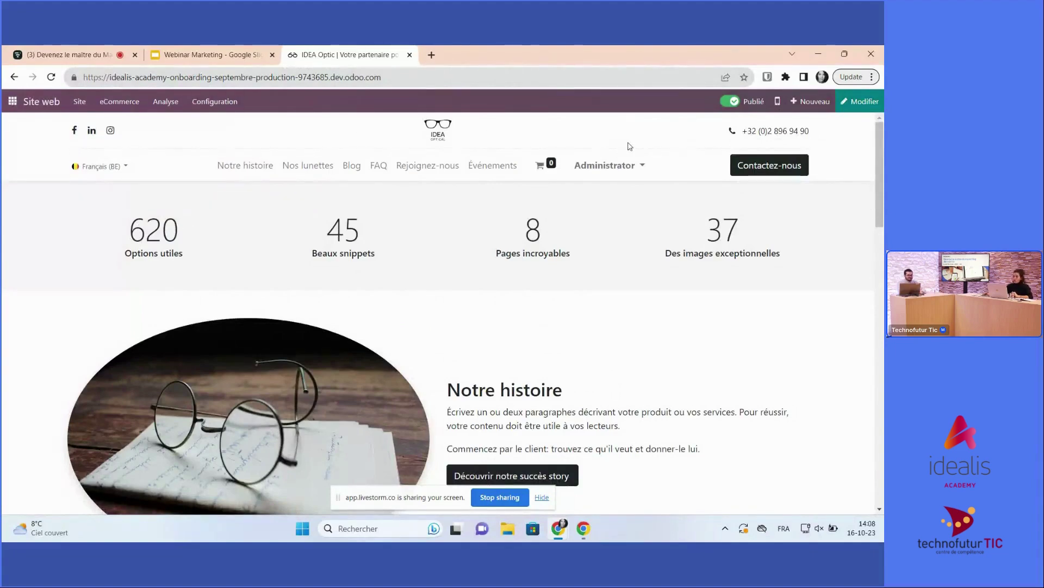
click(77, 102)
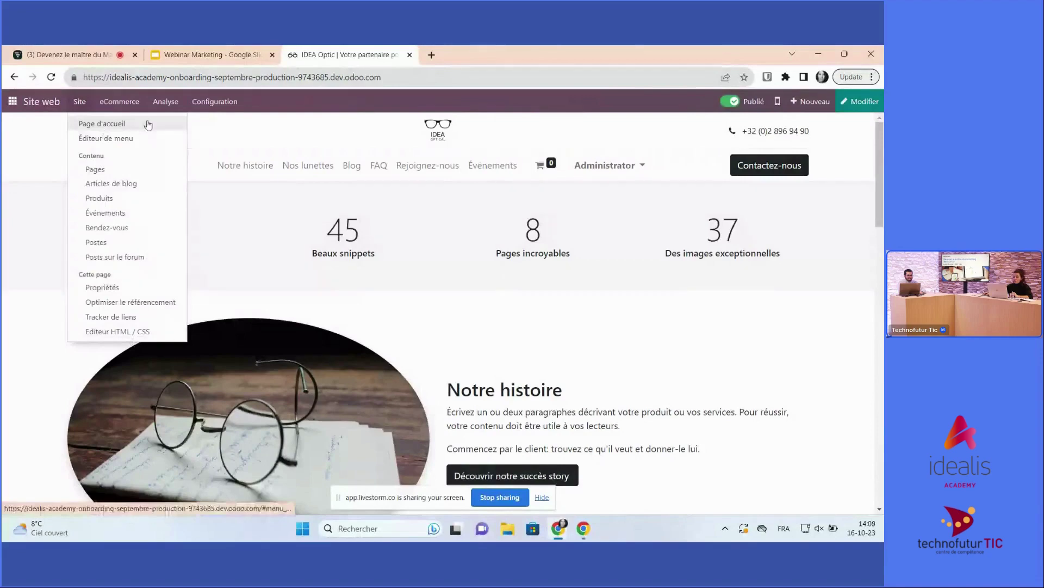
click(133, 138)
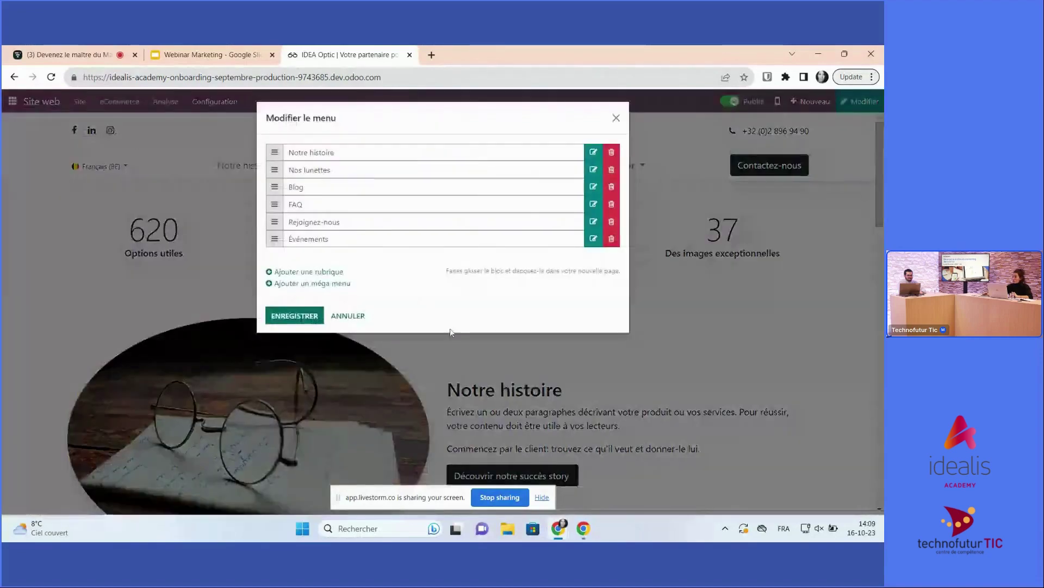
click(615, 118)
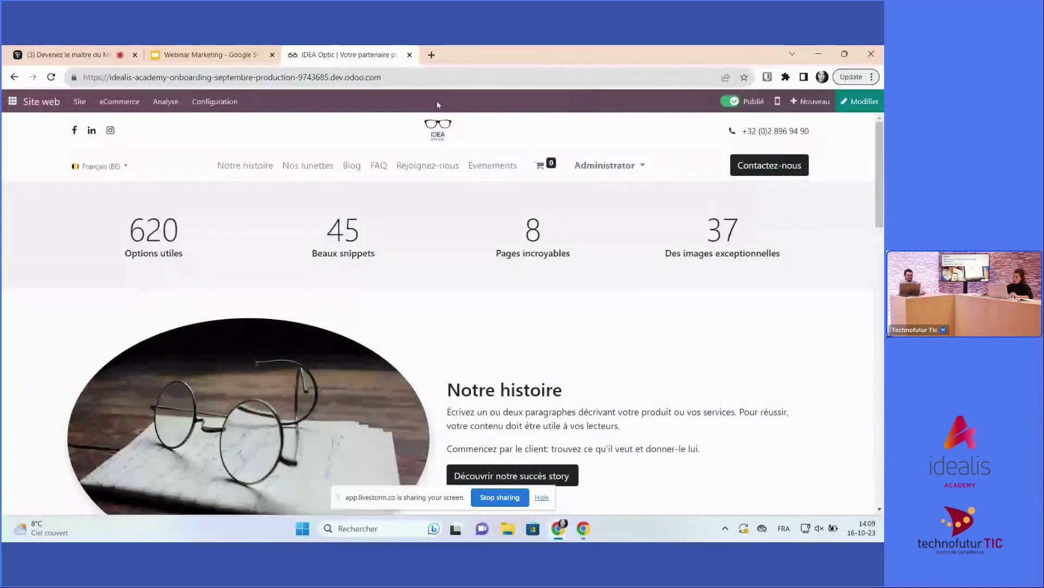
Reorder the website navigation so "Notre histoire" sits between "Blog" and "FAQ", and save the change
click(80, 102)
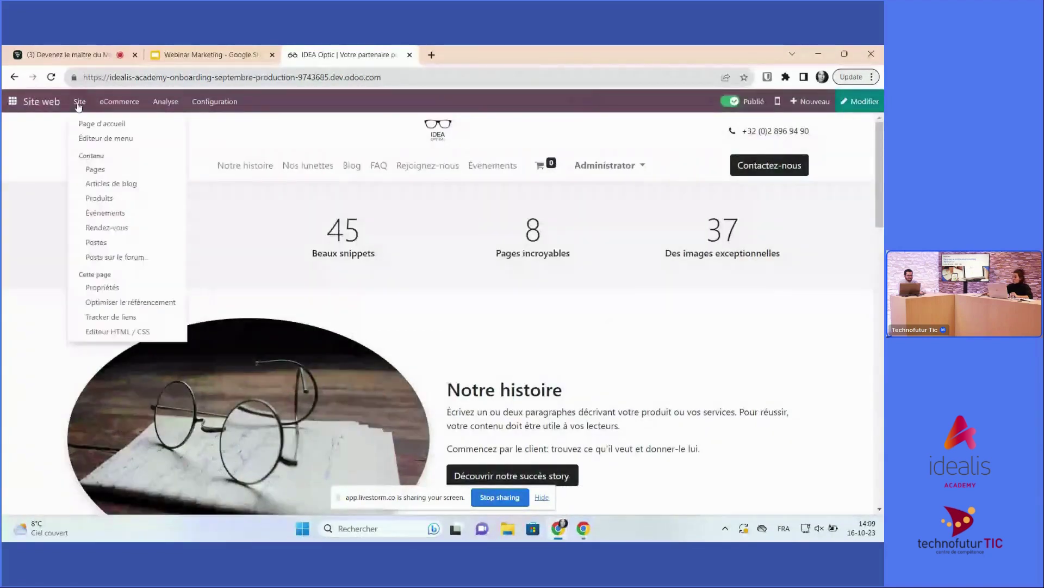
click(119, 139)
drag(325, 153, 325, 188)
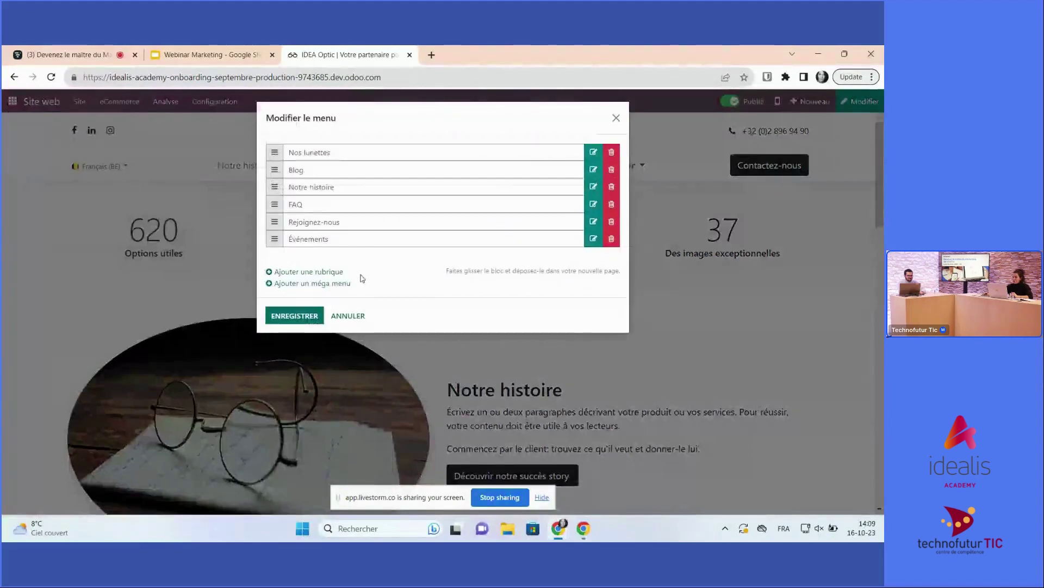
click(291, 319)
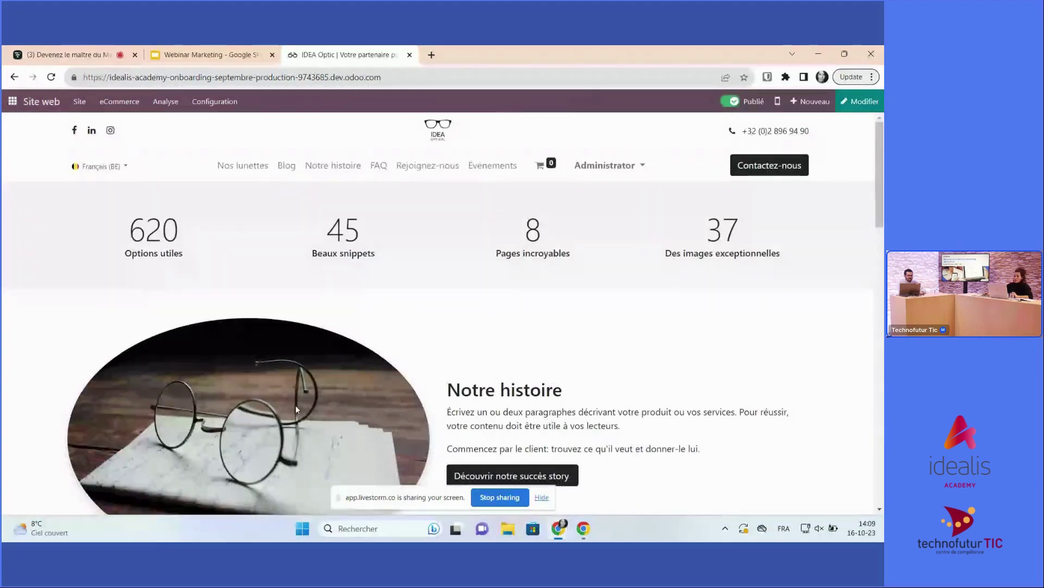
Switch to the Google Slides presentation and show slide 9 on block-based page creation and slide 10 on building a website
click(178, 56)
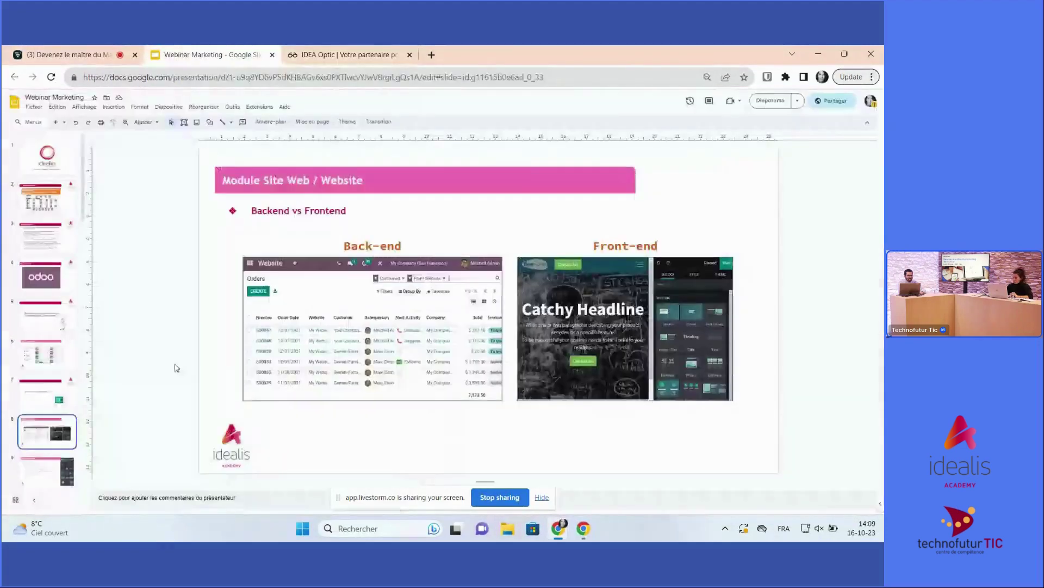
click(69, 458)
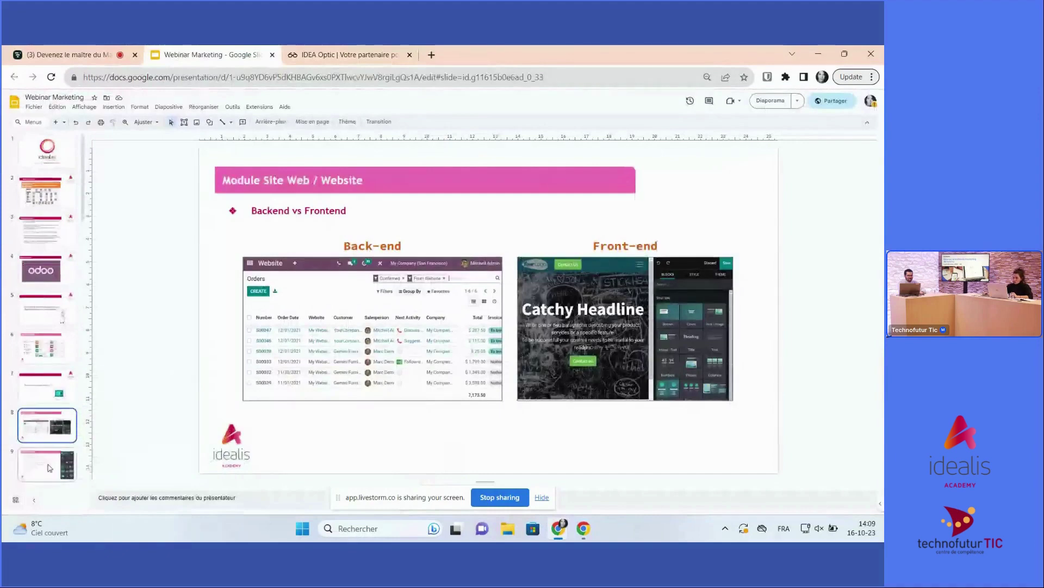
scroll(68, 459, down, 2)
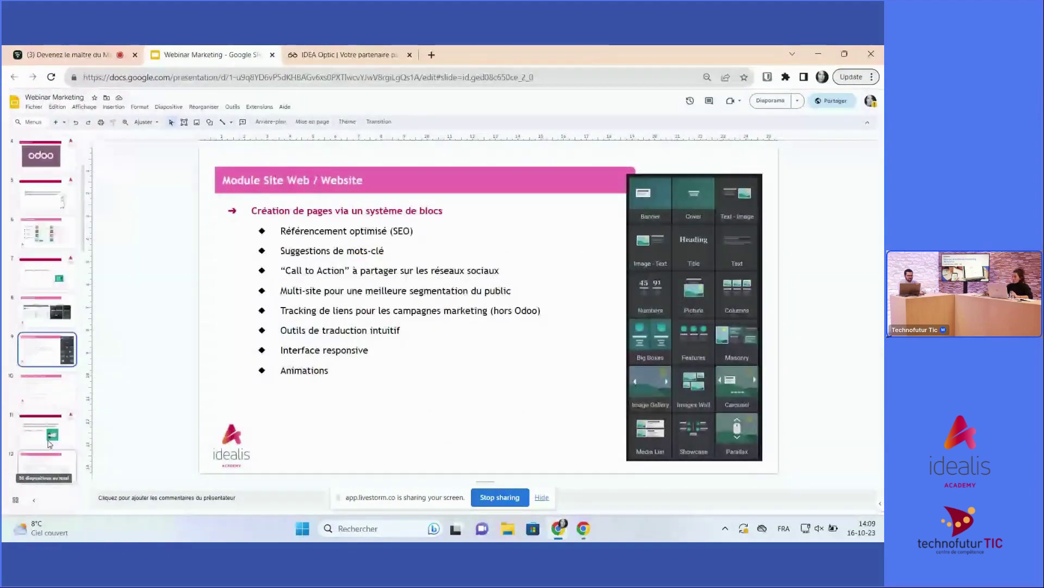
click(54, 386)
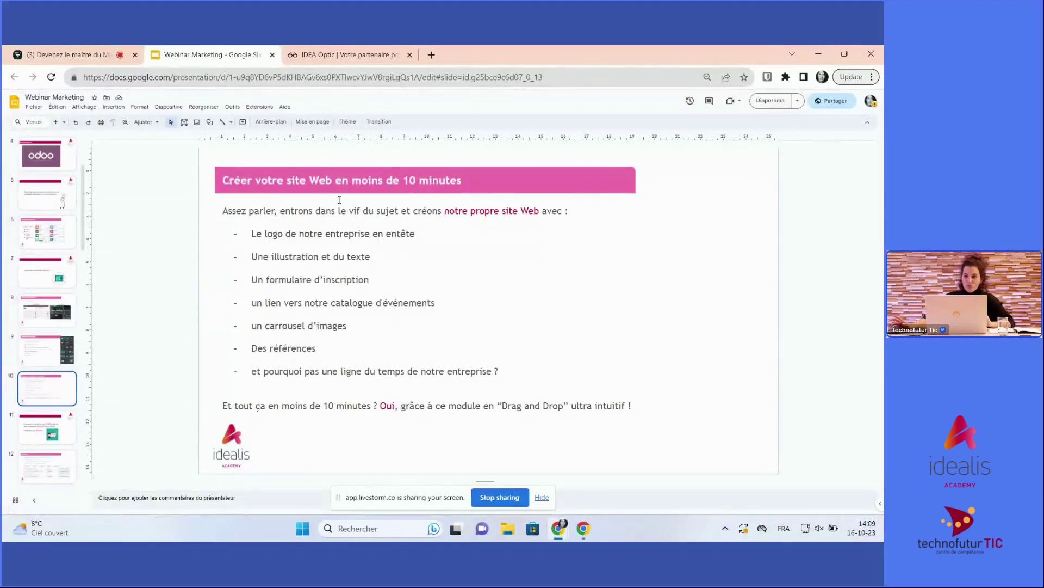
Return to the Odoo website and review the available site, eCommerce, analysis and configuration options
click(338, 54)
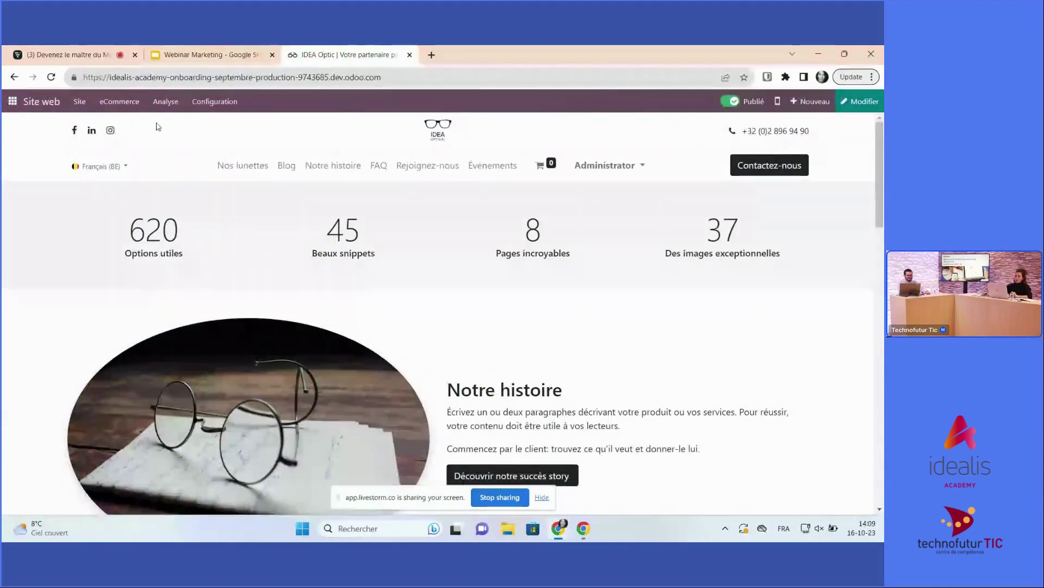
click(79, 101)
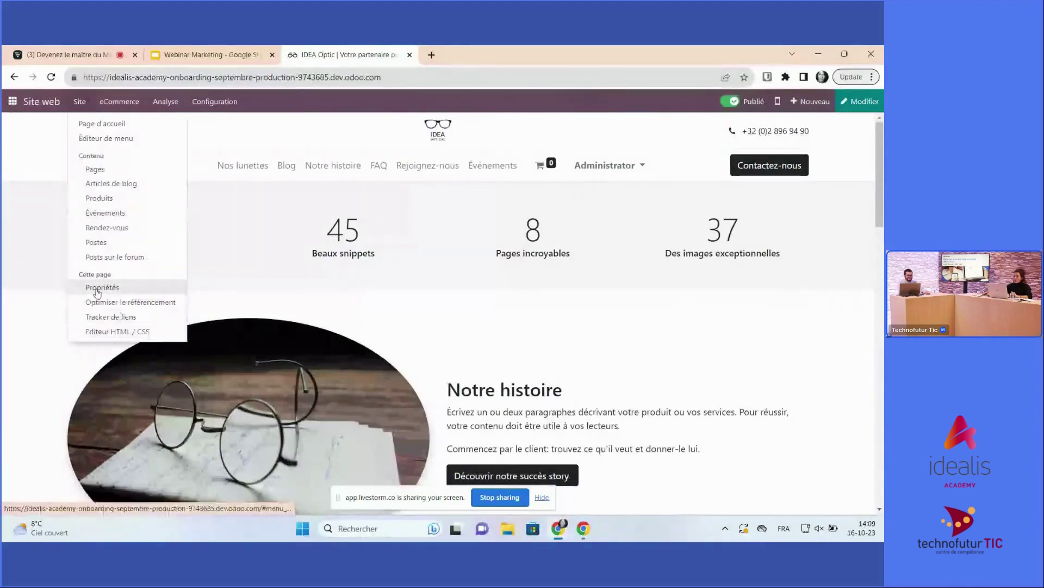
click(128, 103)
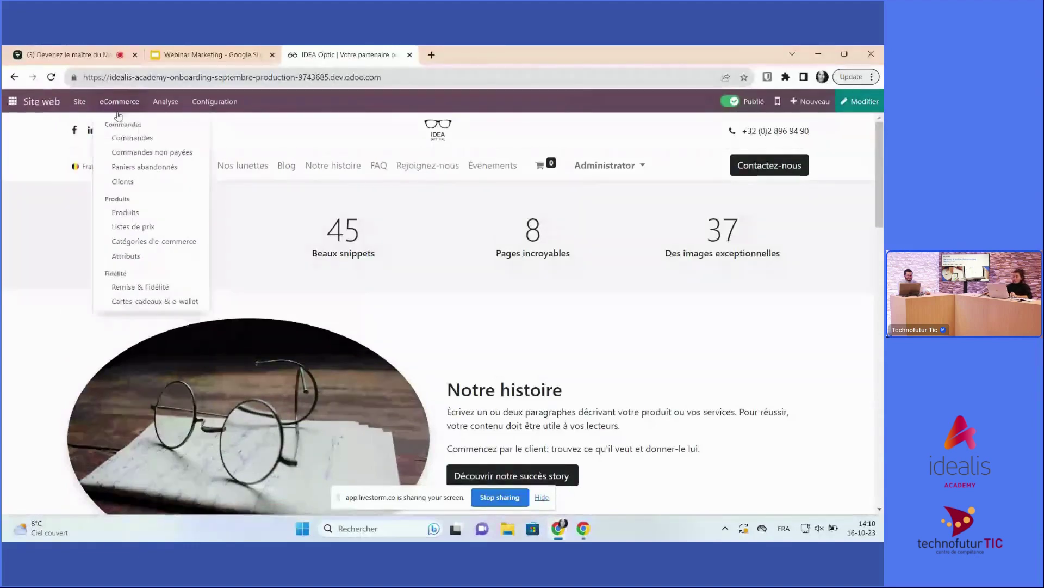
click(166, 103)
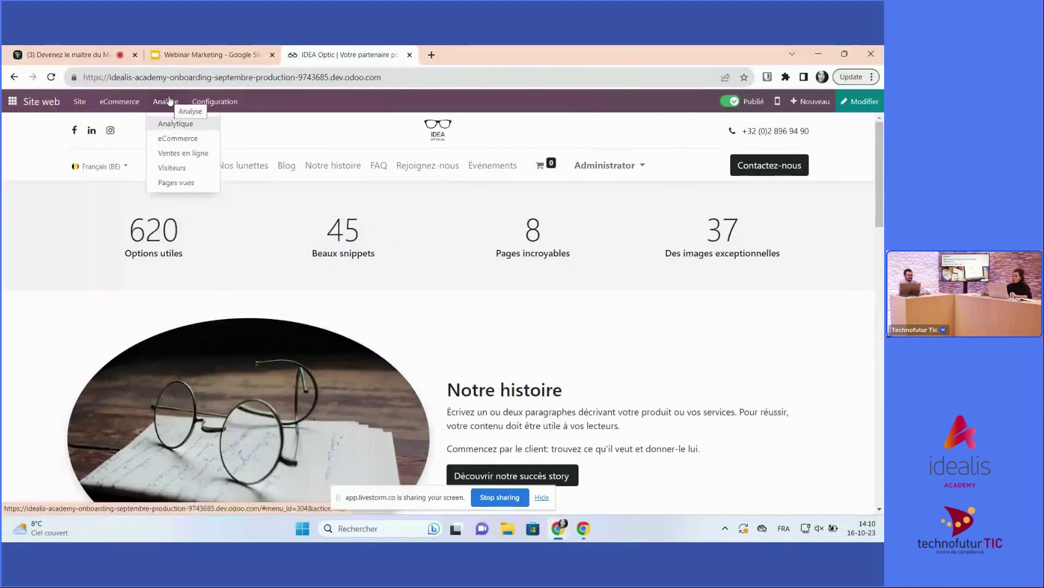
mouse_move(226, 105)
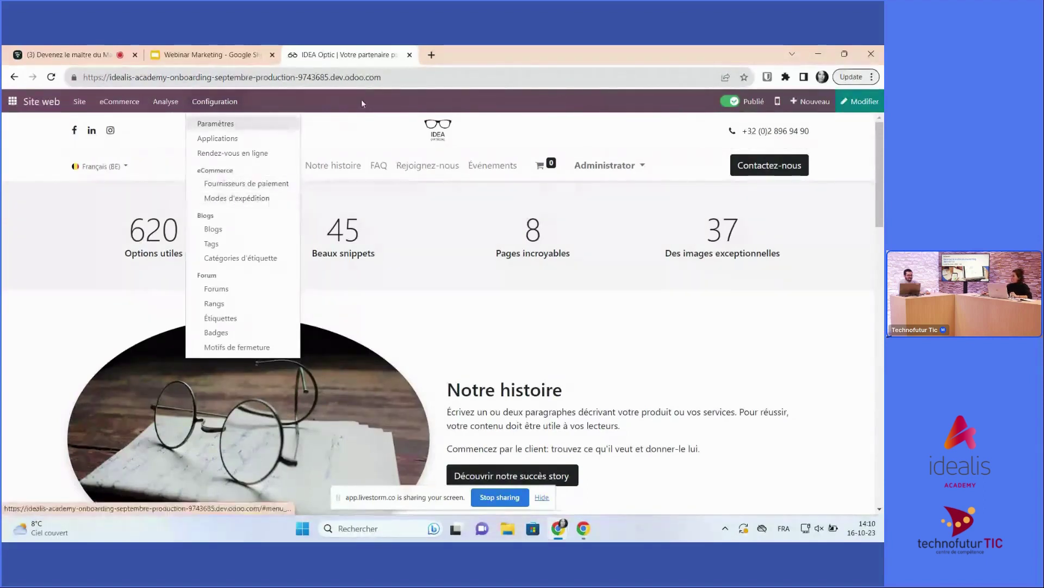
Edit the homepage, adding an Image - Texte block above "Notre histoire" and replacing its picture with the existing photo of densely packed rows of glasses
click(848, 102)
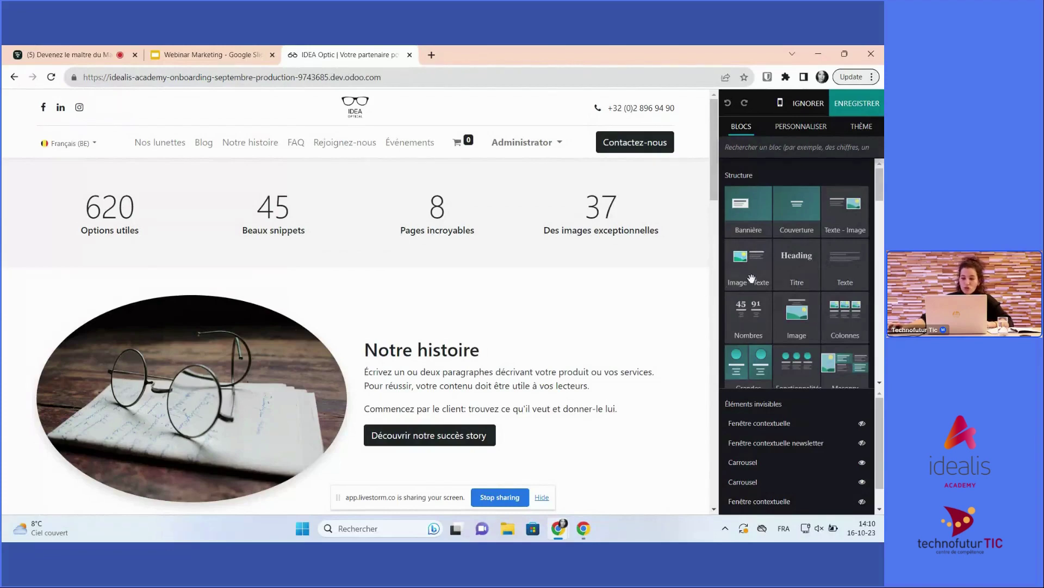
drag(751, 278, 297, 291)
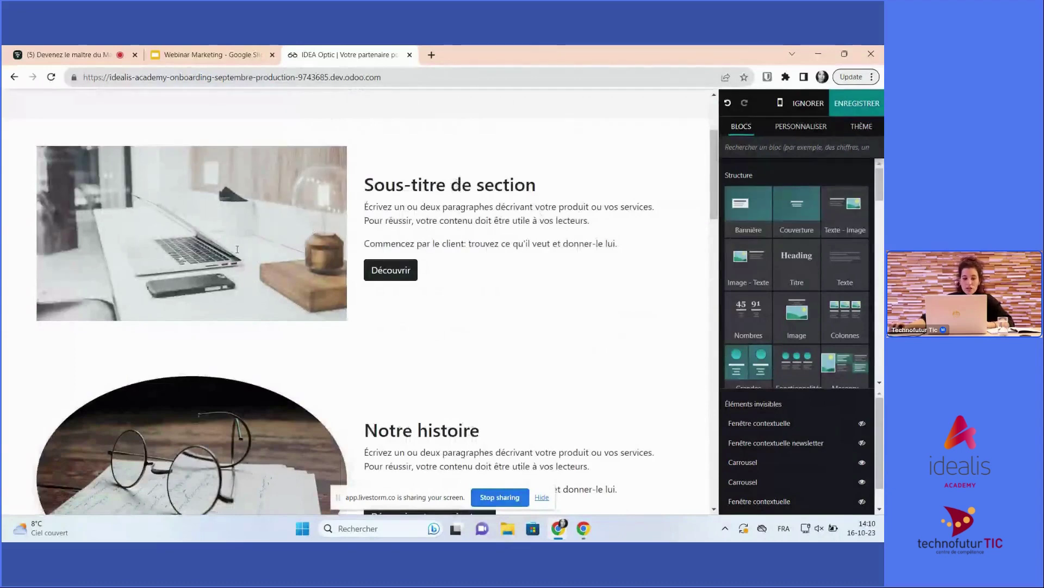
double_click(262, 225)
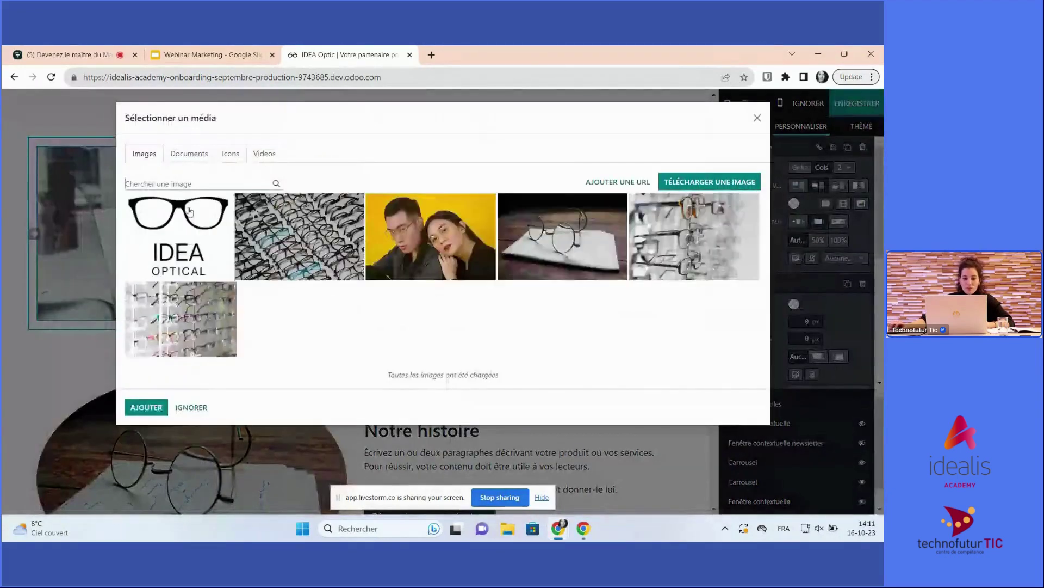
click(292, 220)
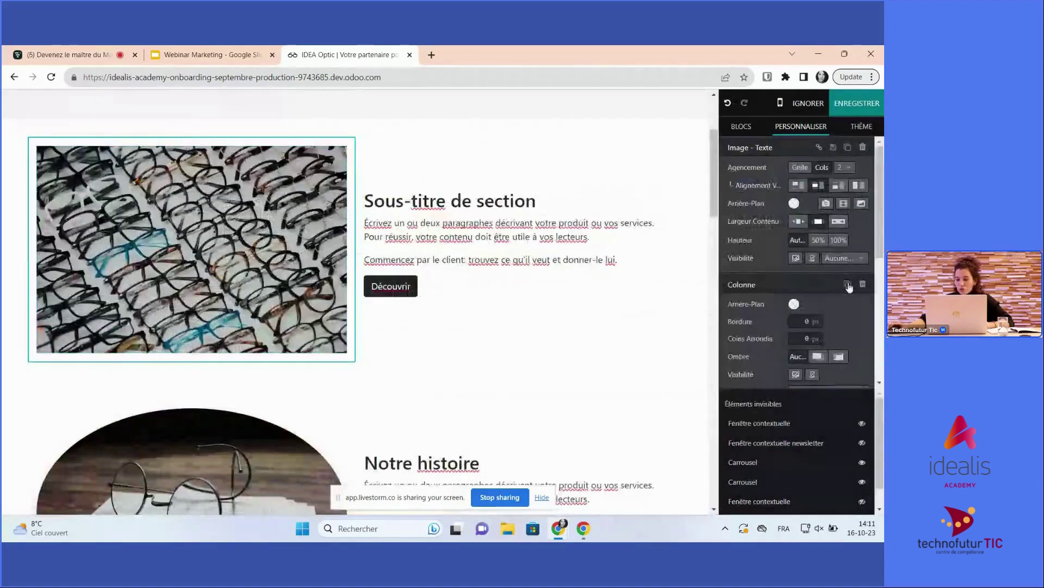
Set the width of the new block's image to 690px (Suggéré)
scroll(836, 302, down, 3)
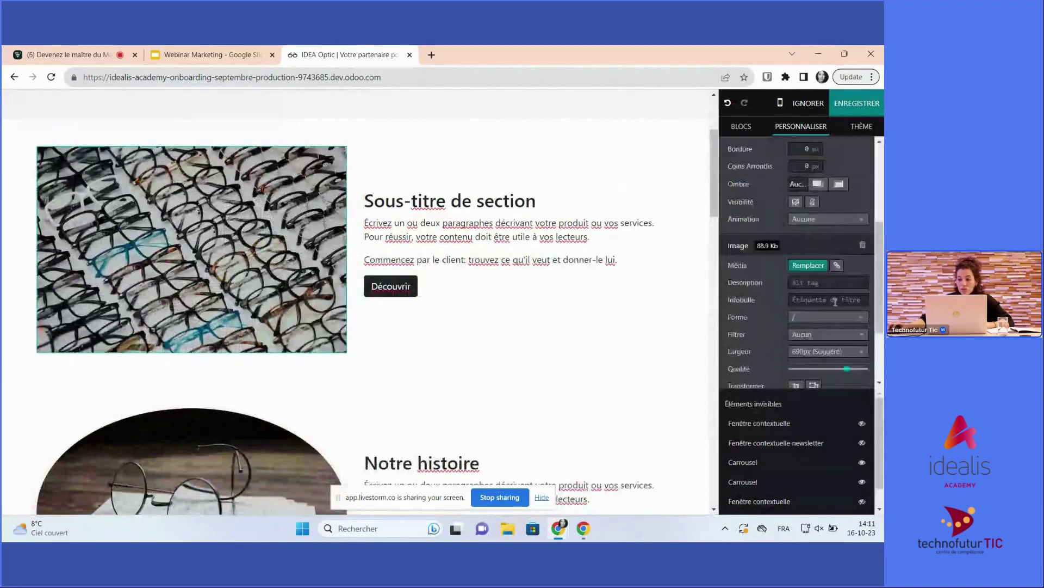
click(818, 352)
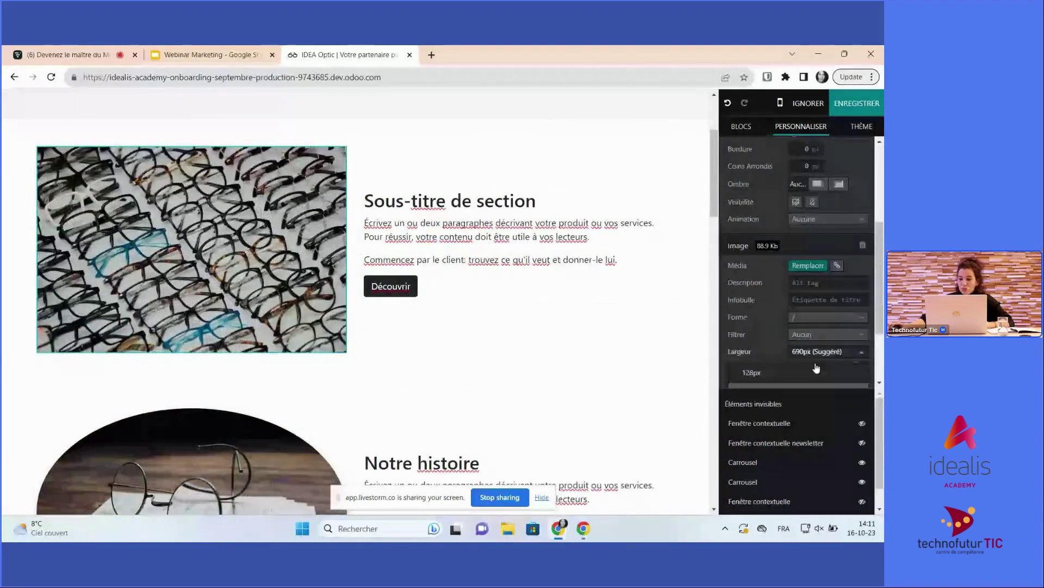
scroll(816, 368, down, 1)
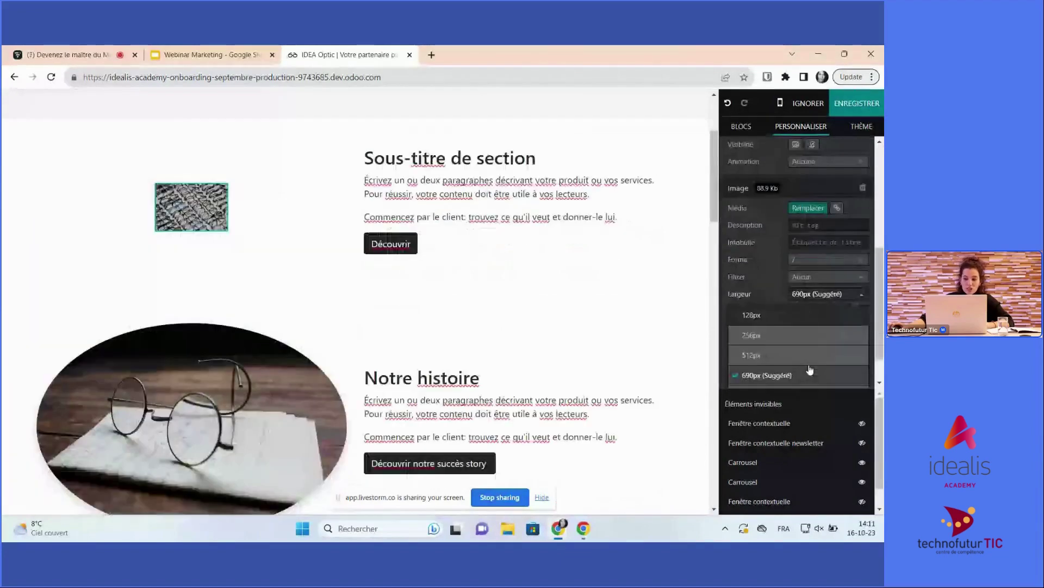
scroll(809, 368, down, 1)
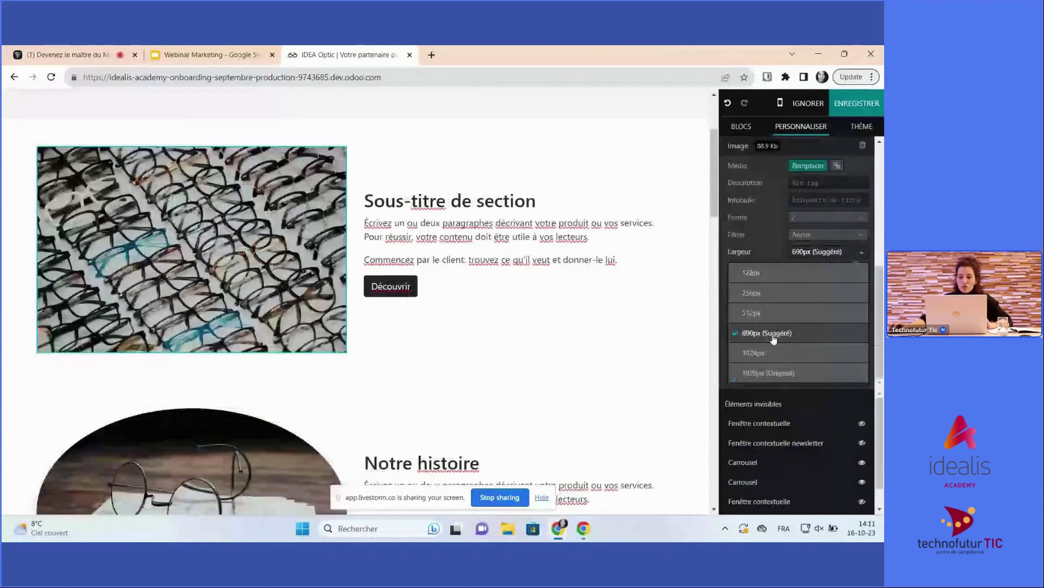
click(774, 333)
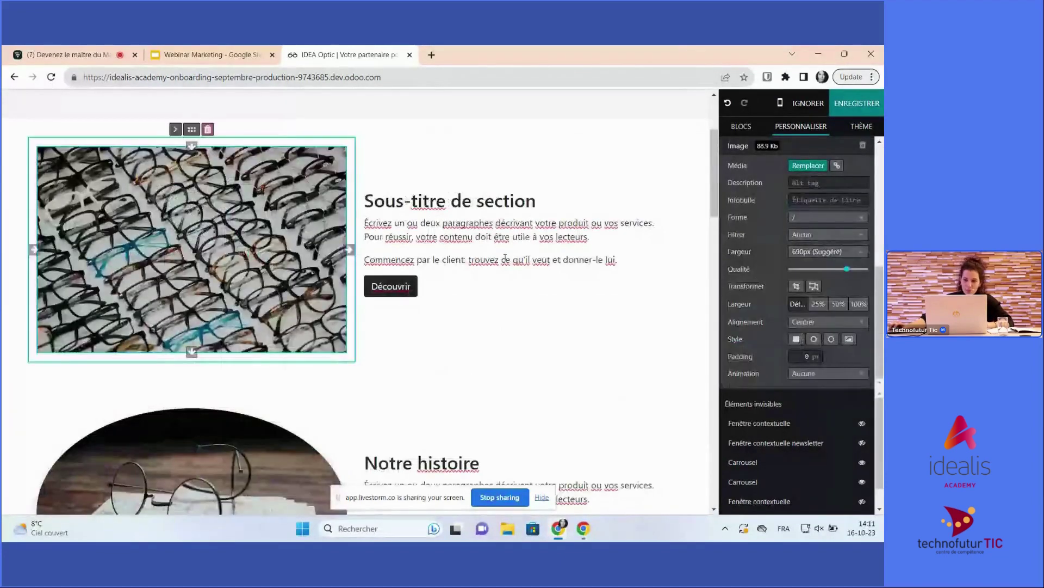
Replace the placeholder heading of the new Image - Texte block with "Nos lunettes à l'honneur"
triple_click(440, 199)
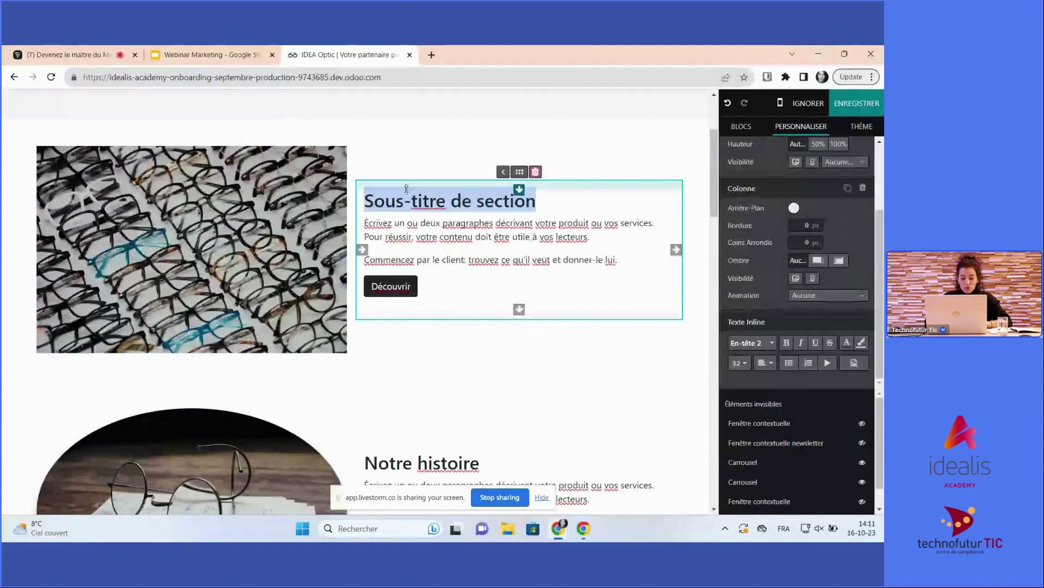
text(Nos lunette)
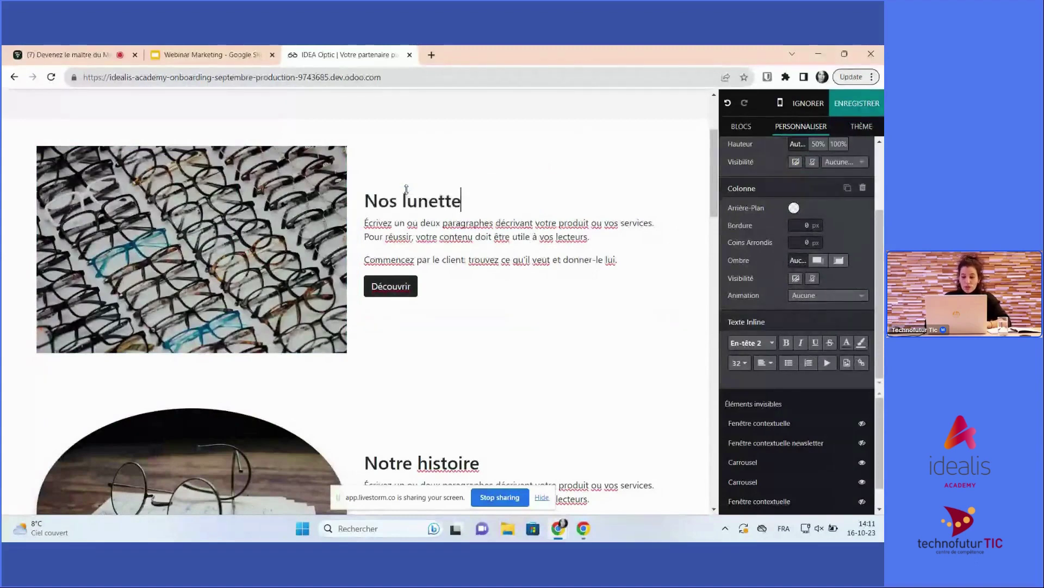
text(s à l'honneur)
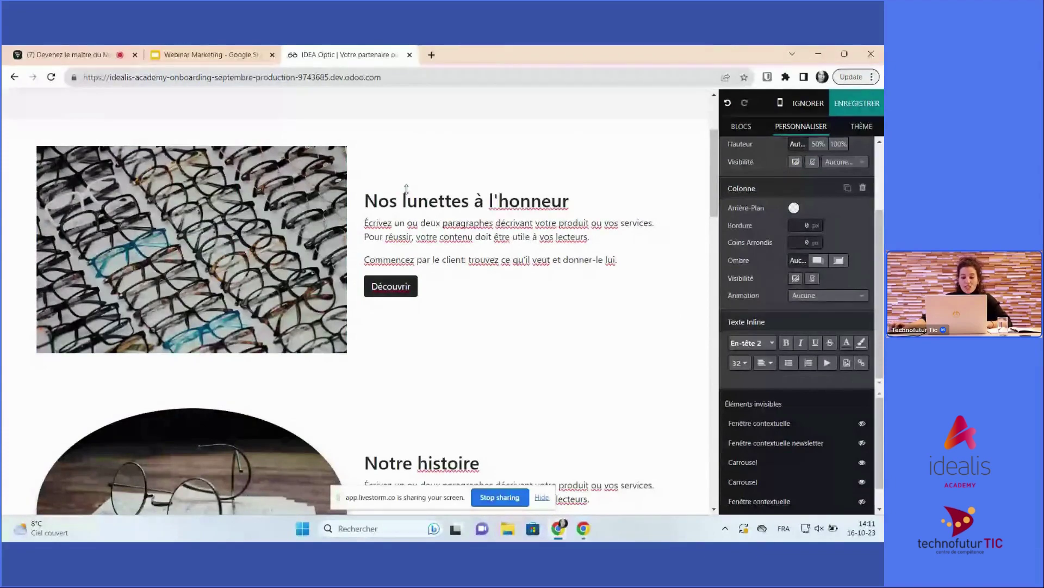
click(486, 238)
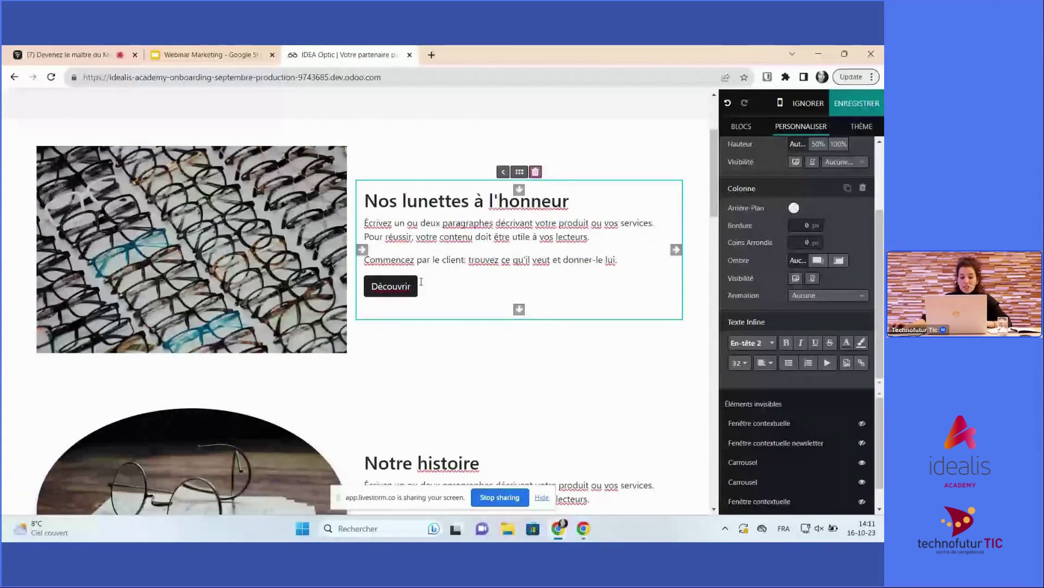
Examine the link, column and text formatting options of the Découvrir button in the "Nos lunettes à l'honneur" block
click(368, 283)
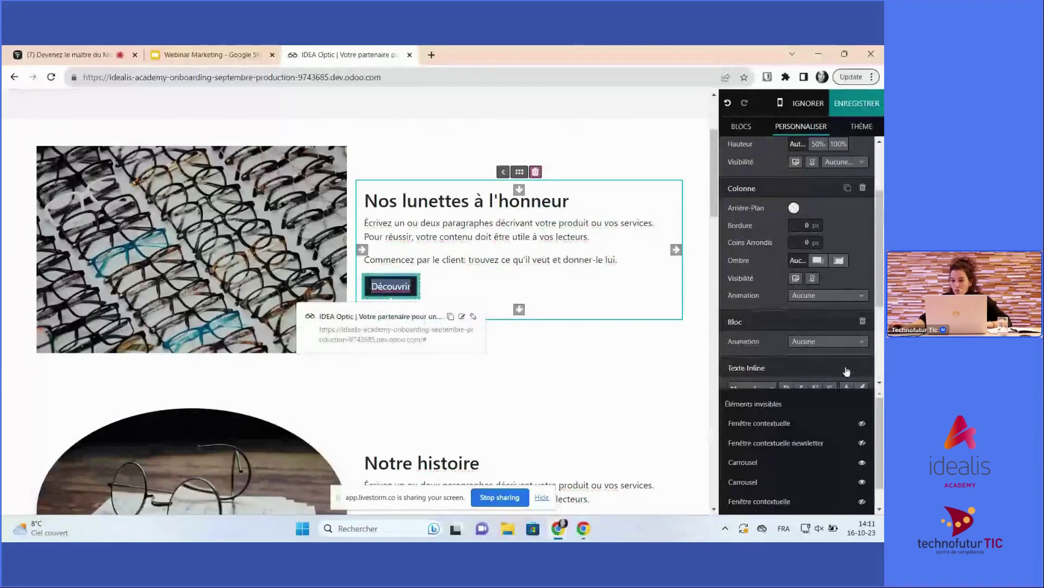
scroll(821, 302, down, 3)
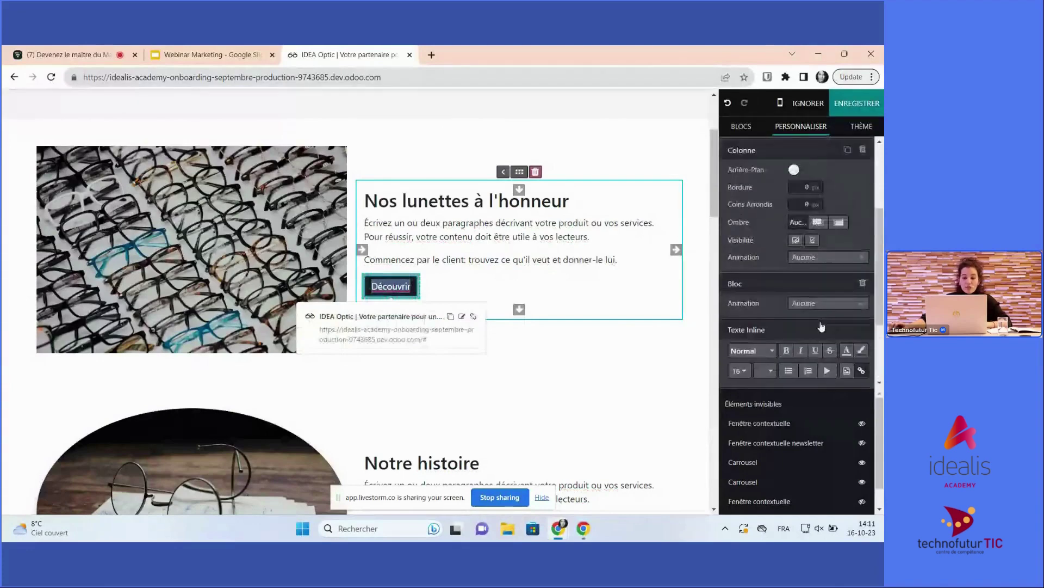
scroll(816, 326, up, 3)
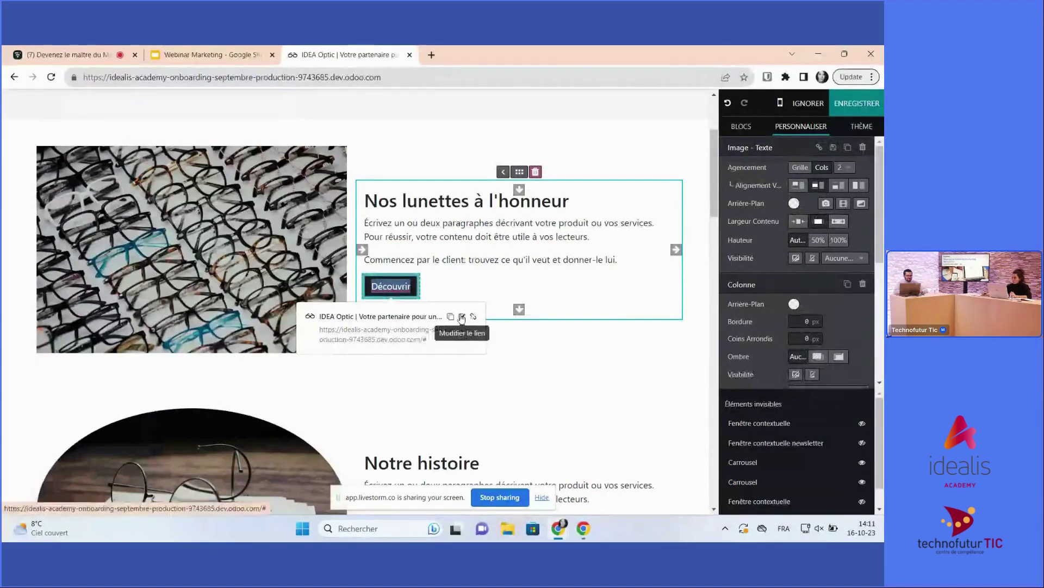
click(558, 372)
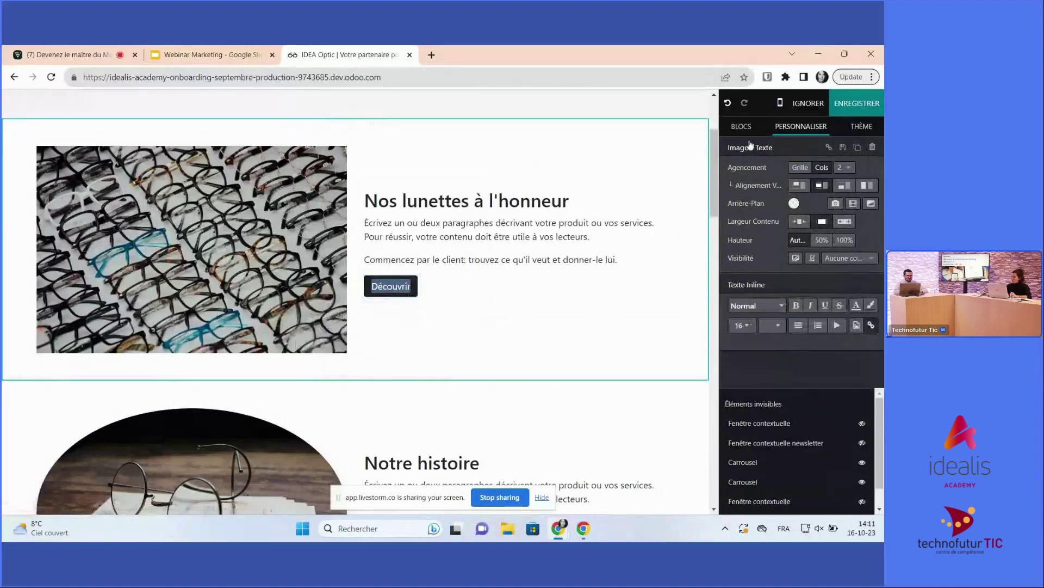
scroll(590, 226, up, 3)
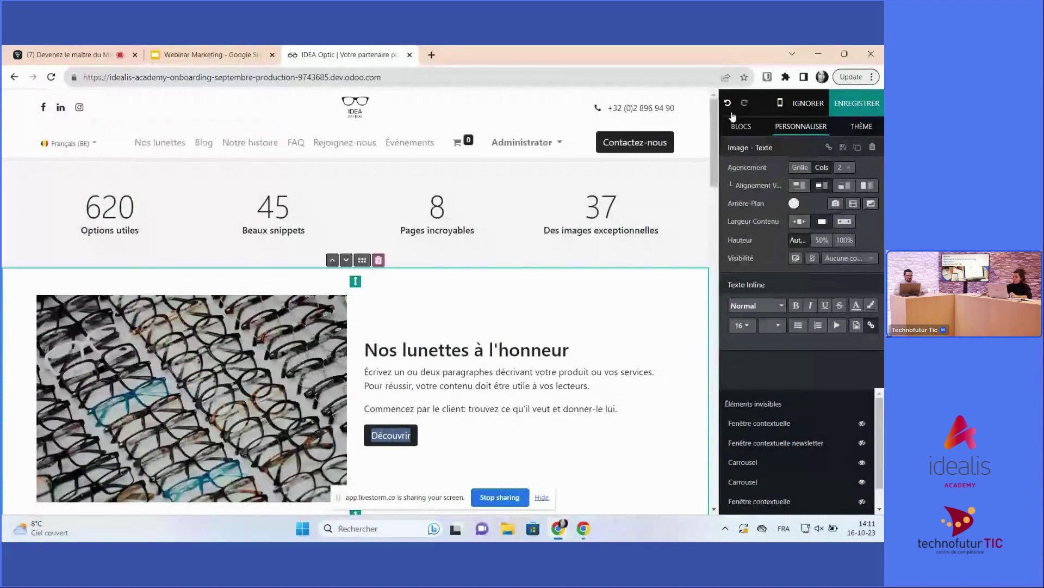
click(741, 128)
click(441, 305)
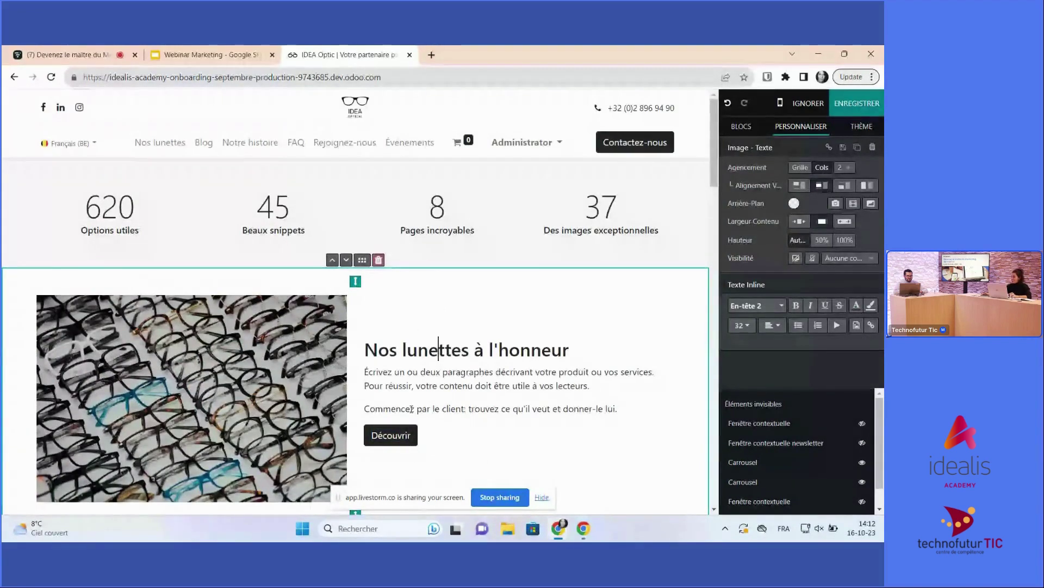
Apply the orange and light blue preset colour palette to the site theme, accepting the reset of customised colours
click(860, 127)
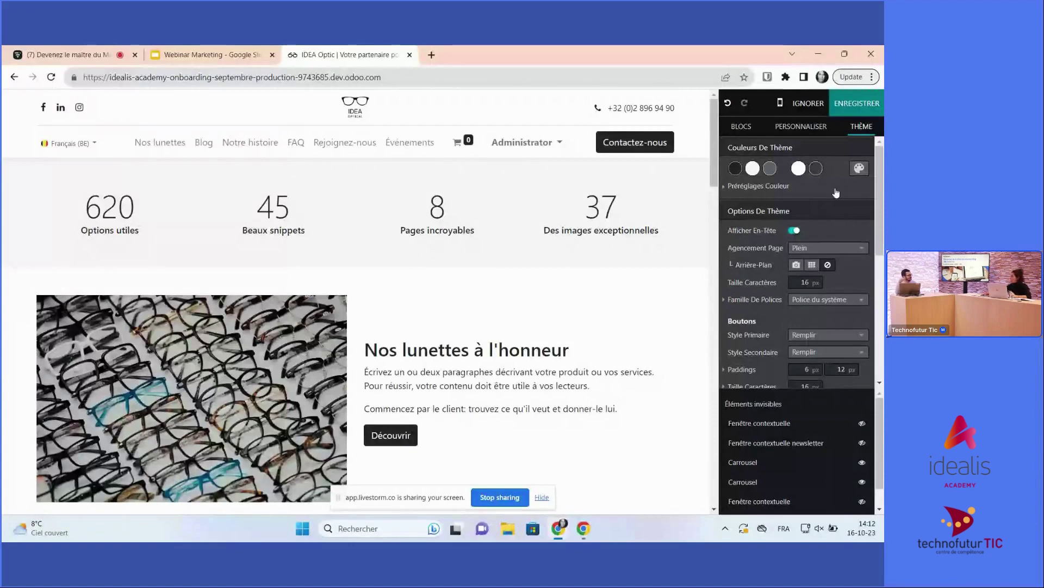
click(861, 168)
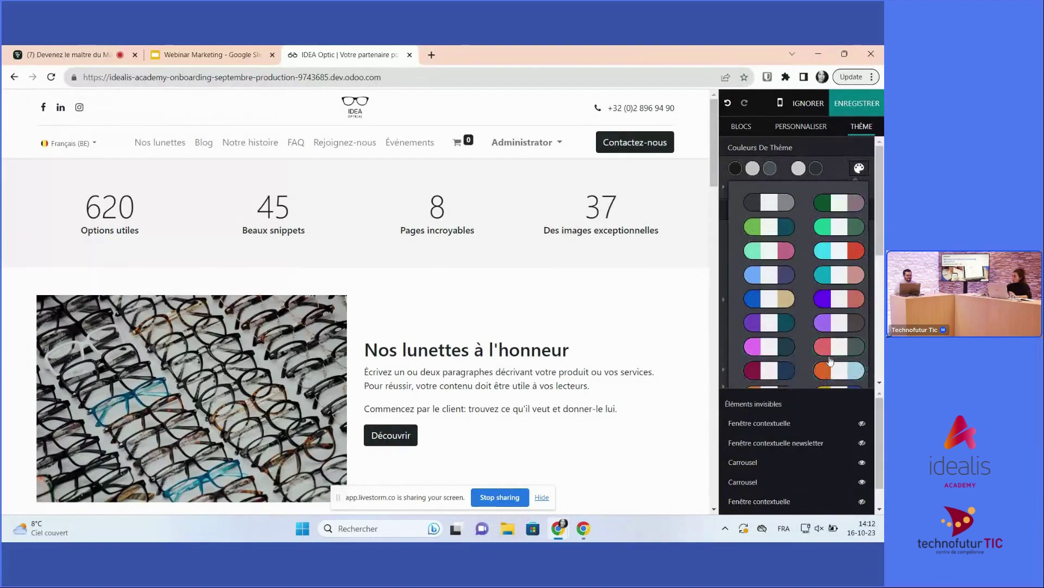
scroll(831, 361, down, 2)
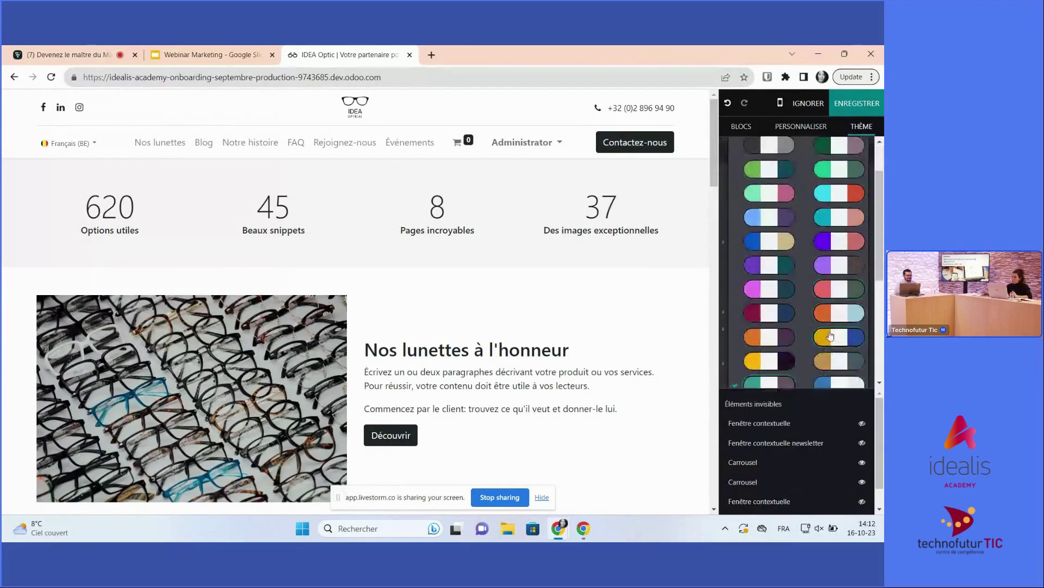
click(823, 313)
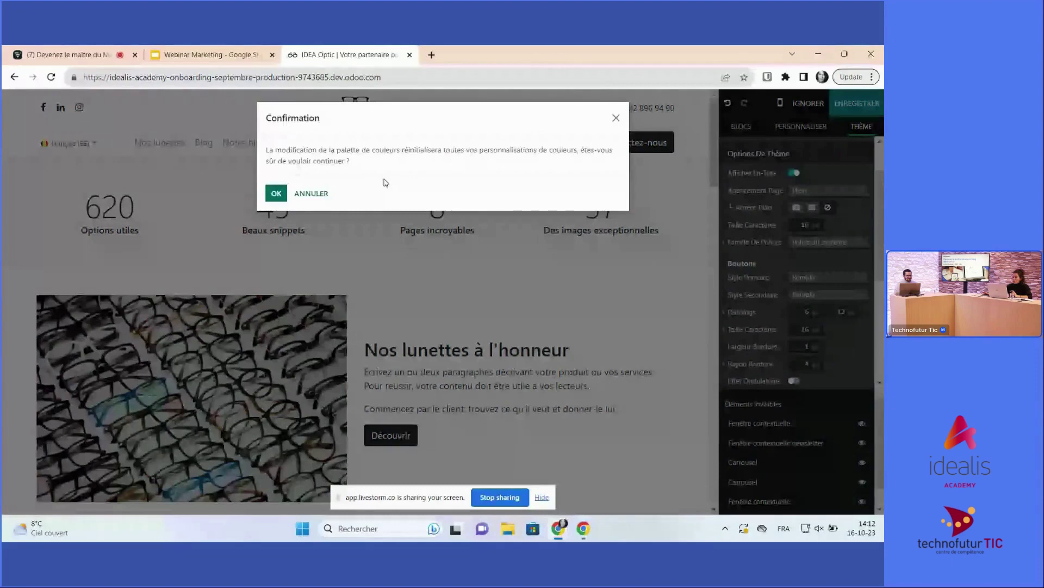
click(275, 192)
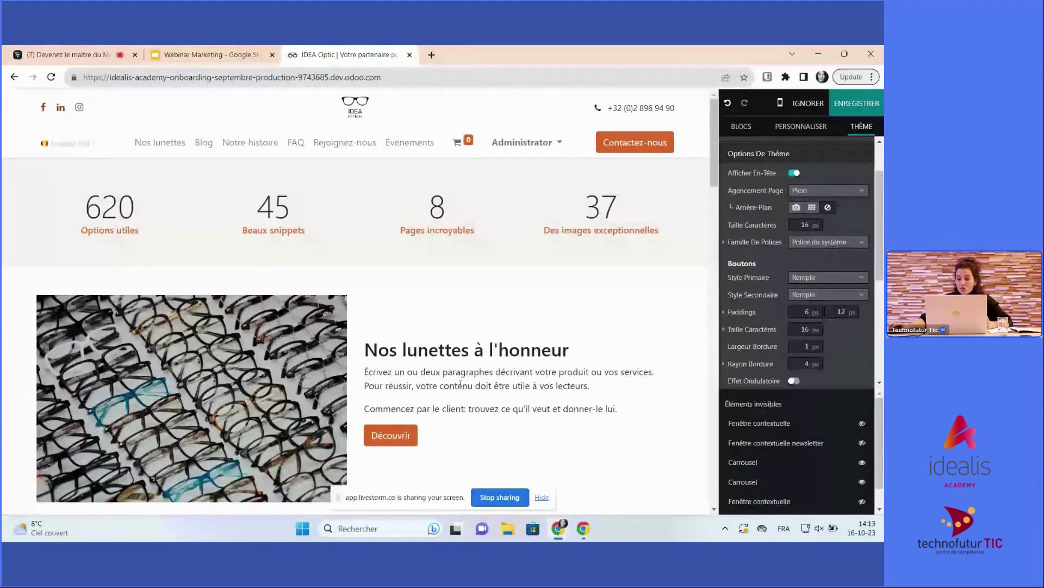
scroll(834, 332, down, 3)
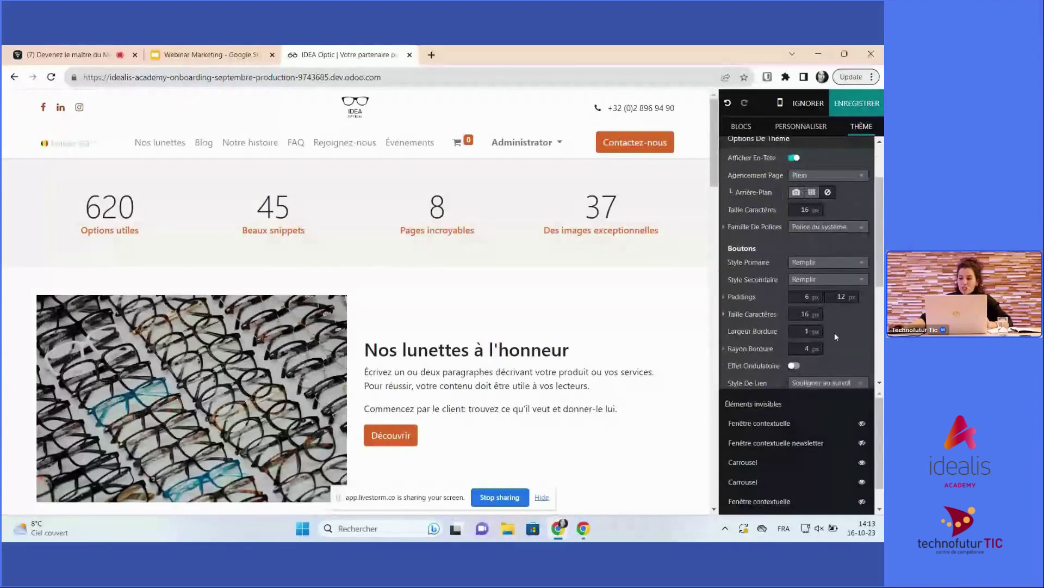
scroll(831, 328, down, 2)
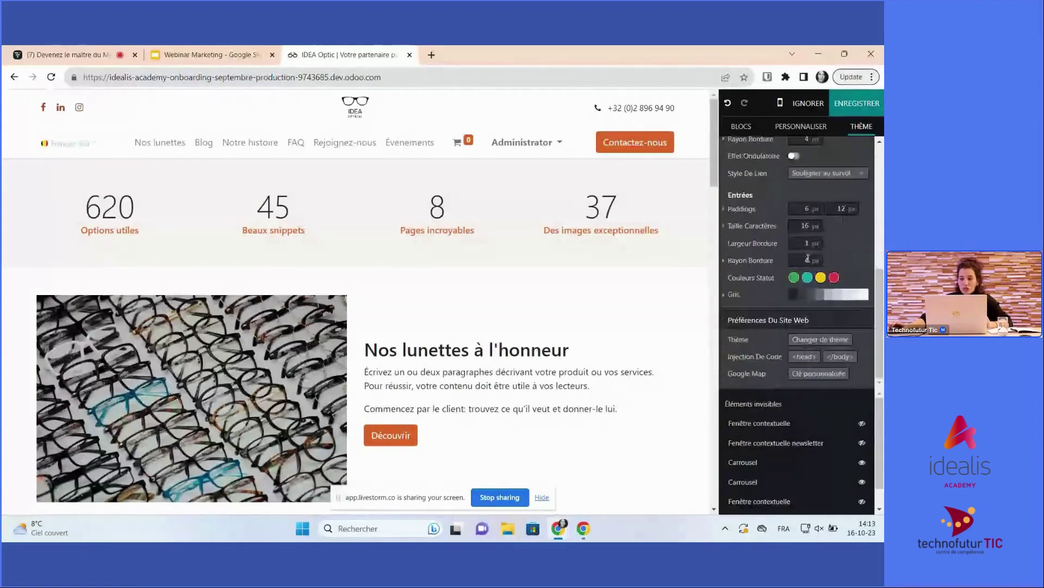
scroll(802, 303, up, 2)
scroll(802, 304, up, 3)
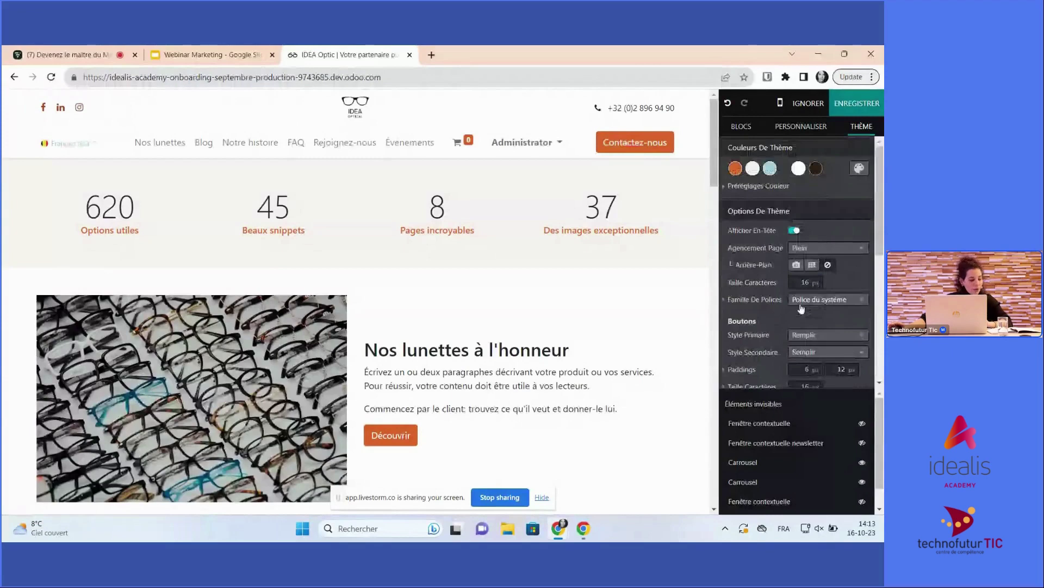
Search the building blocks for "form" and add a Formulaire block between the statistics and "Nos lunettes à l'honneur"
click(740, 127)
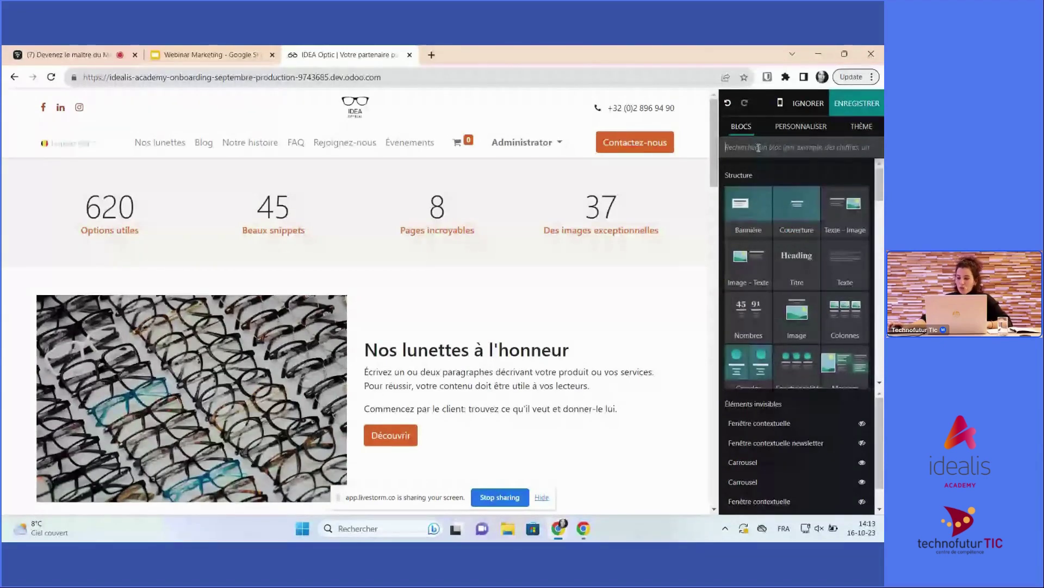
scroll(866, 236, down, 2)
scroll(841, 258, down, 5)
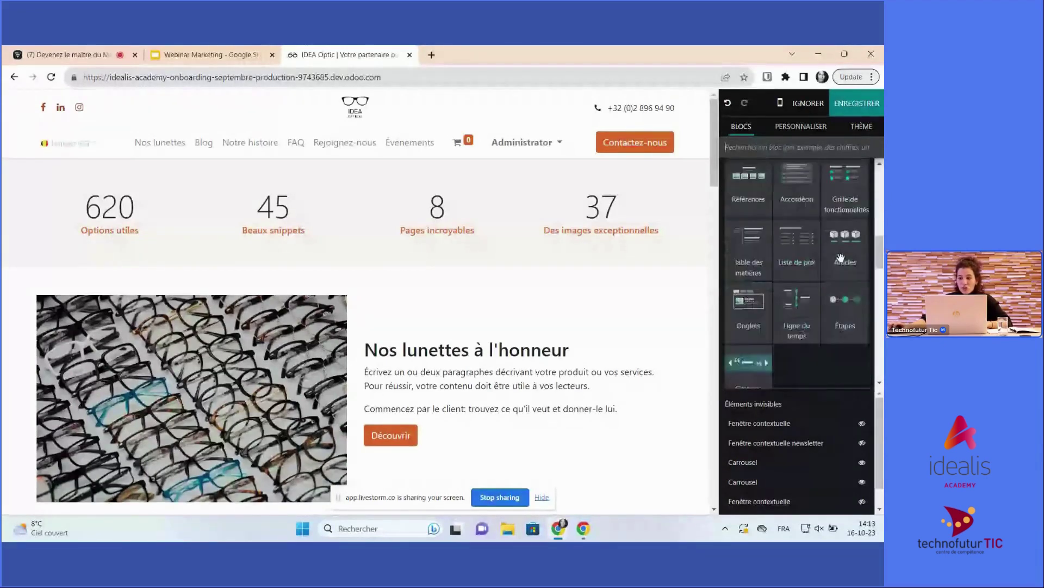
scroll(841, 258, up, 8)
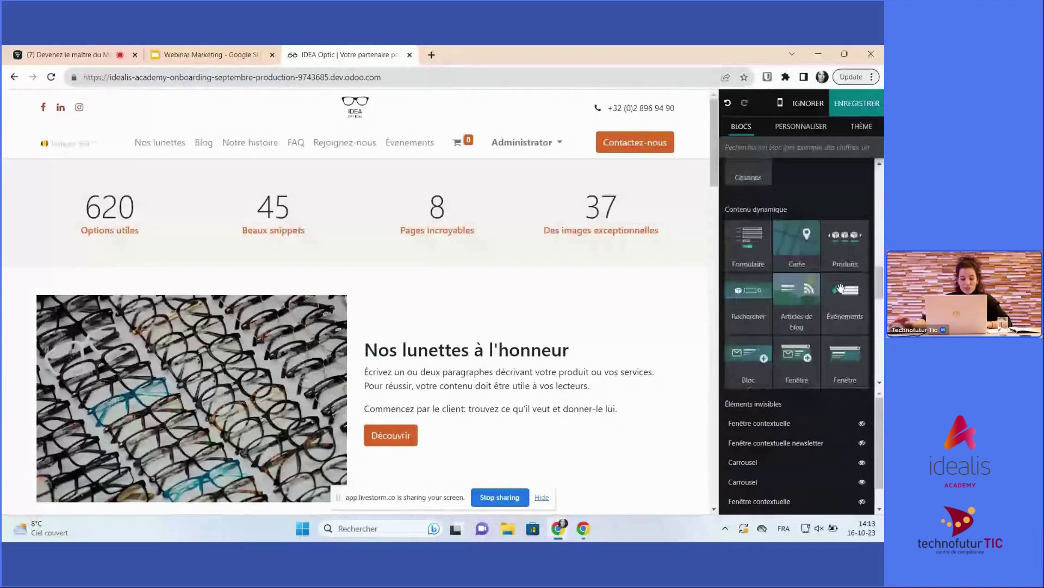
click(749, 150)
text(form)
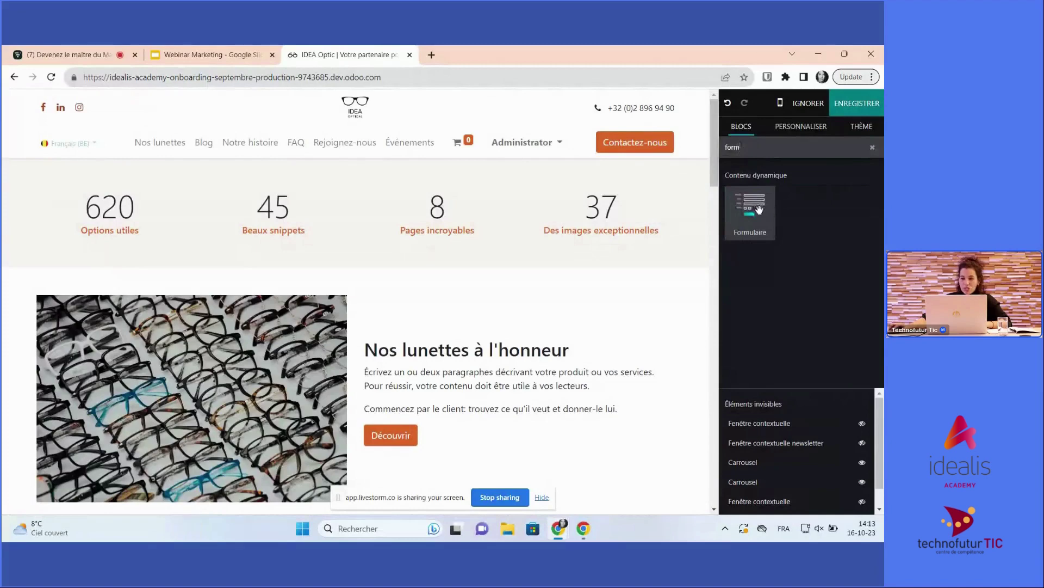
drag(760, 209, 329, 277)
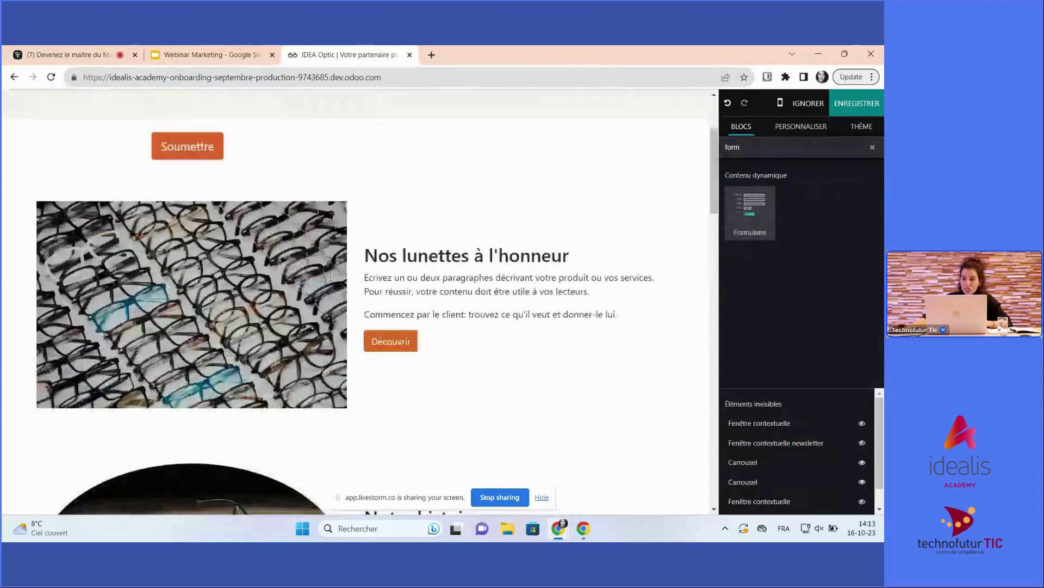
scroll(554, 370, up, 2)
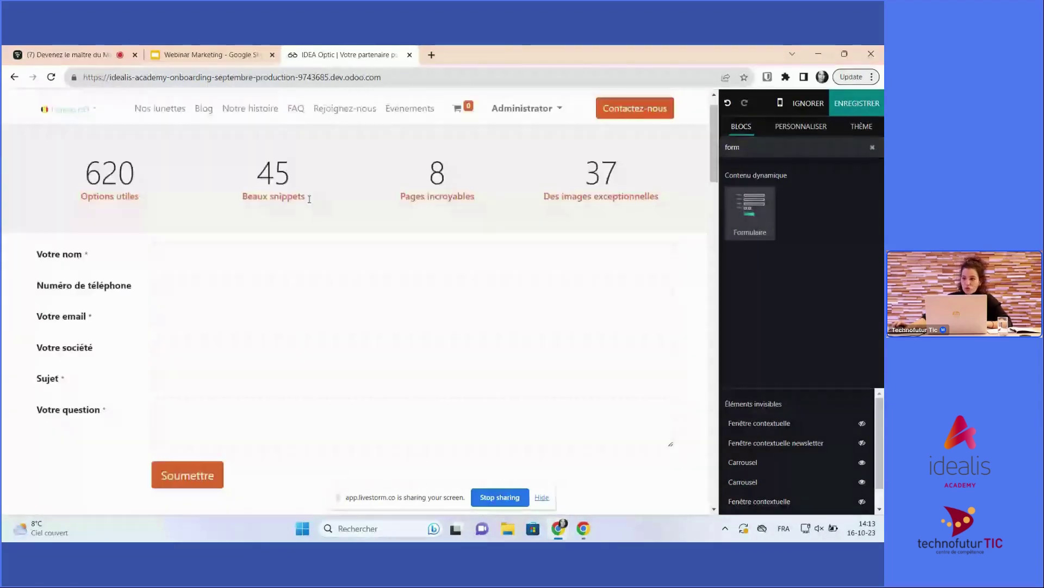
Delete the "Numéro de téléphone" field from the new contact form
click(63, 360)
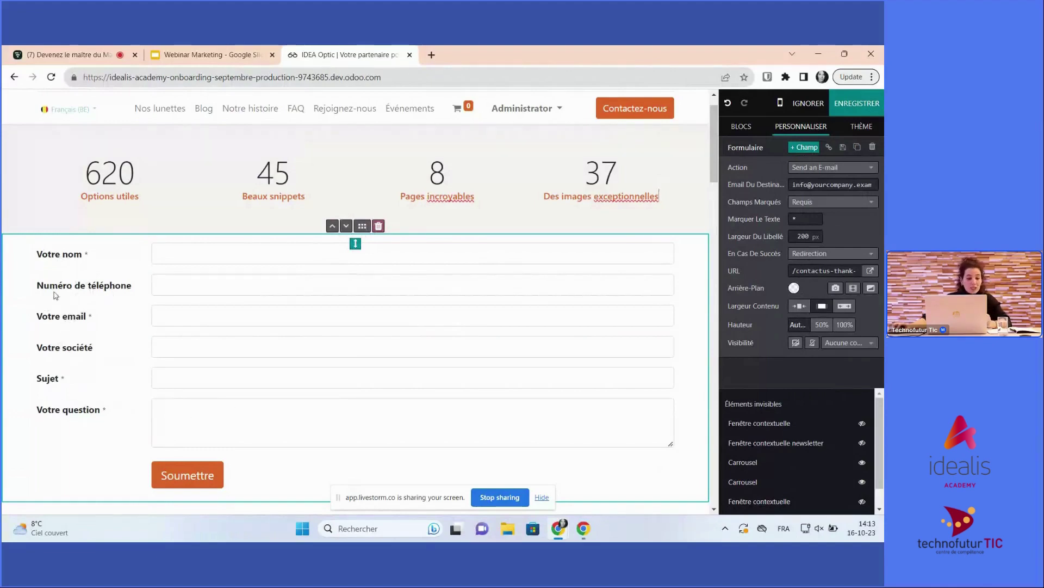
click(72, 258)
click(163, 284)
click(163, 316)
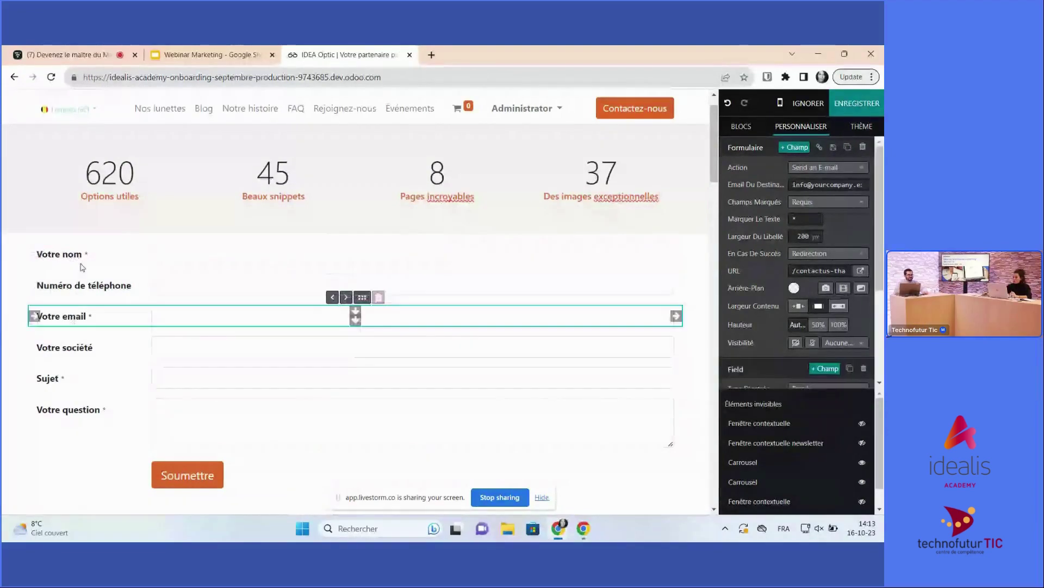
click(168, 279)
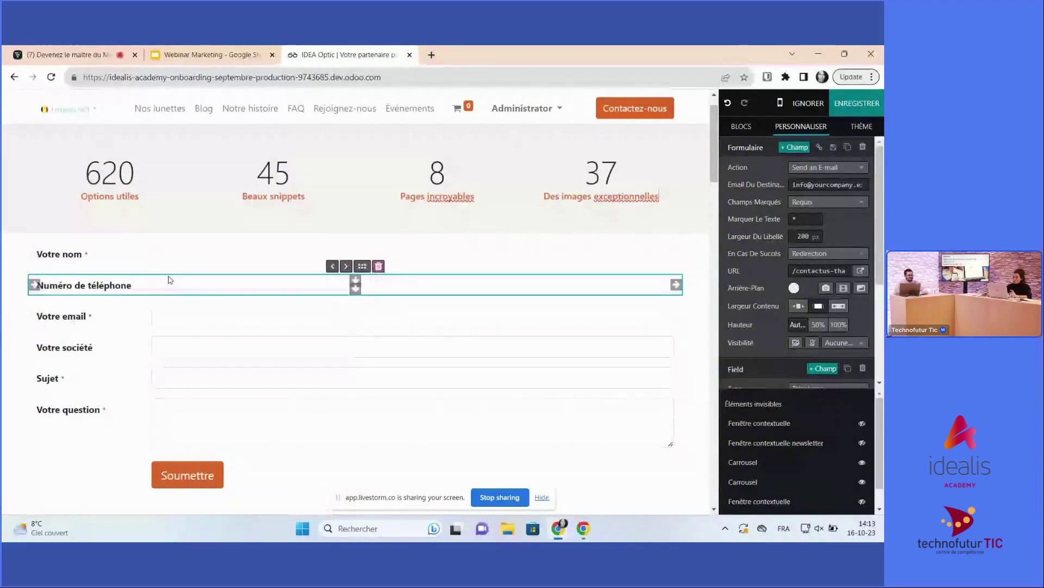
click(379, 272)
click(65, 288)
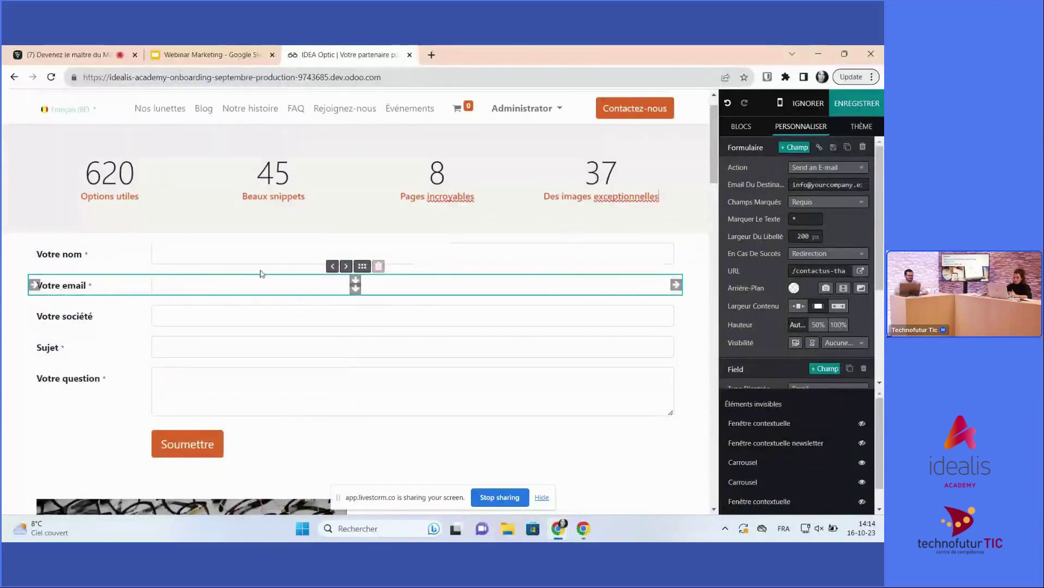
click(105, 322)
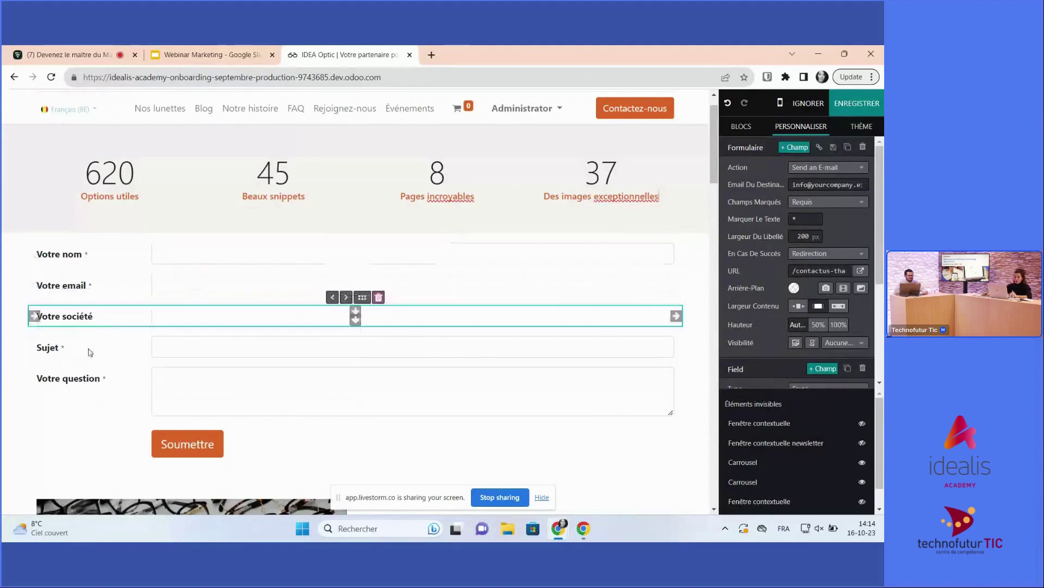
Set the form's action to Apply for a Job
click(83, 367)
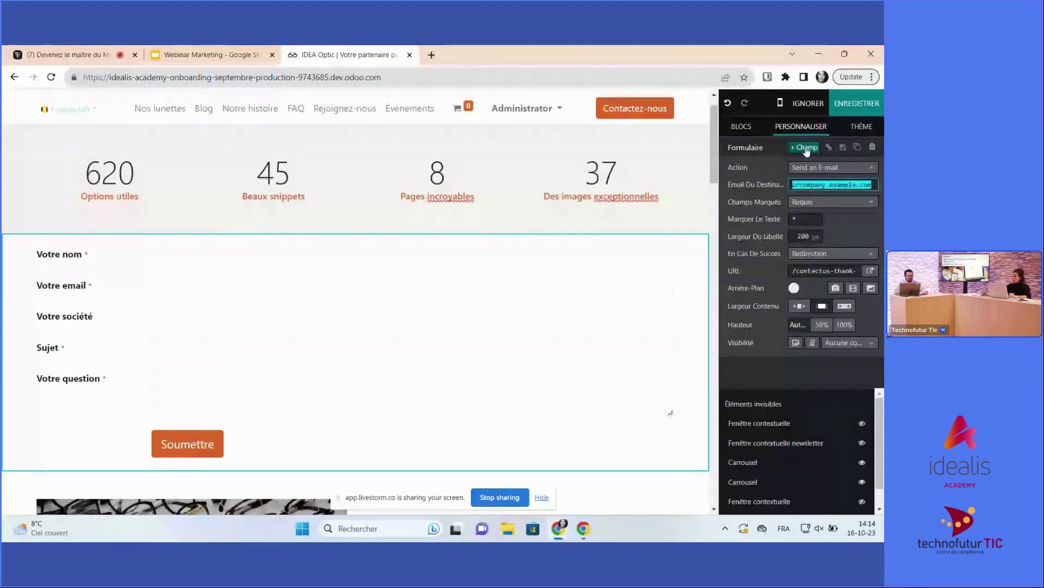
click(813, 167)
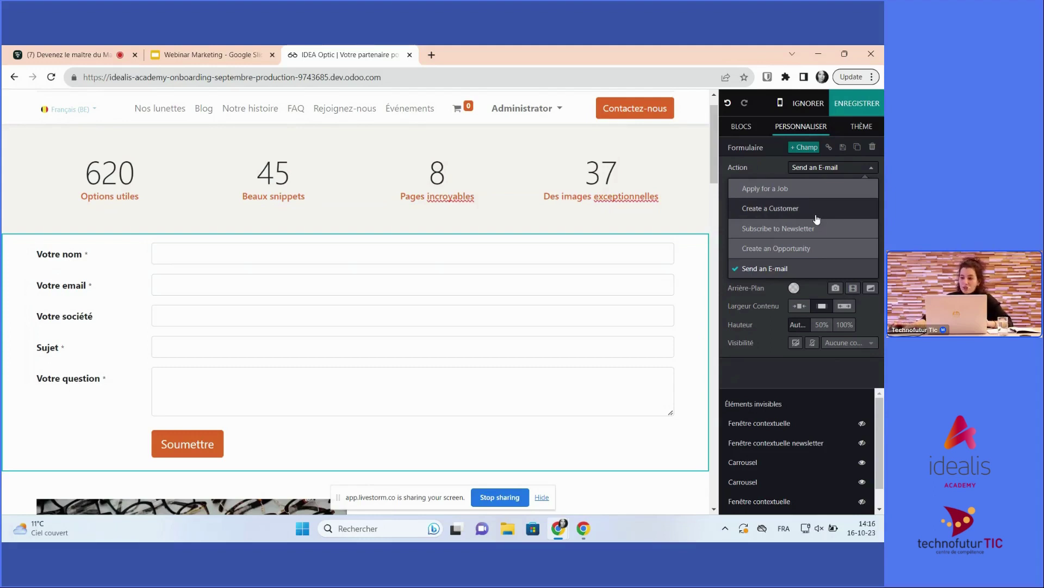
click(803, 189)
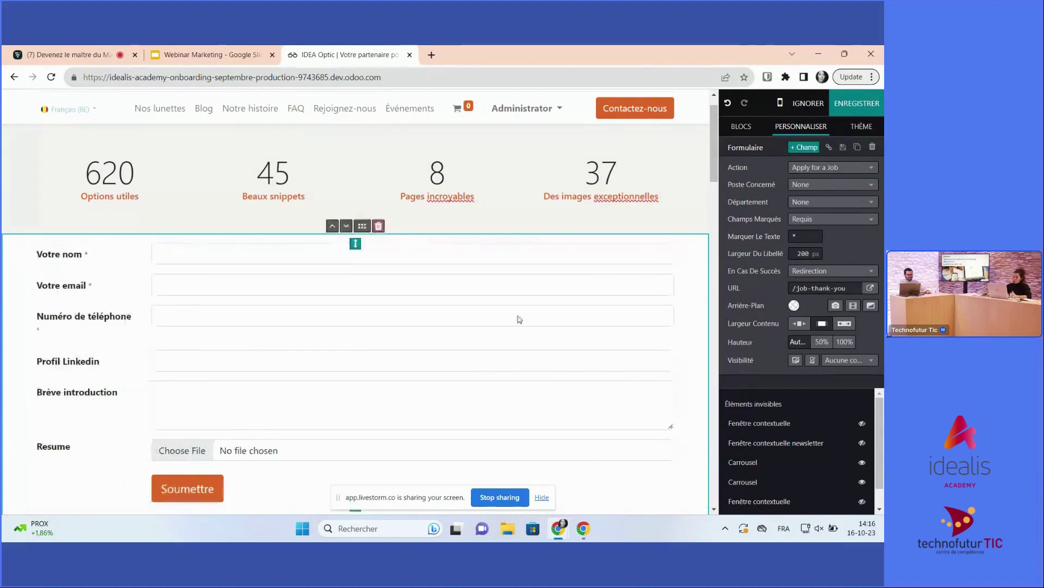
scroll(504, 323, down, 1)
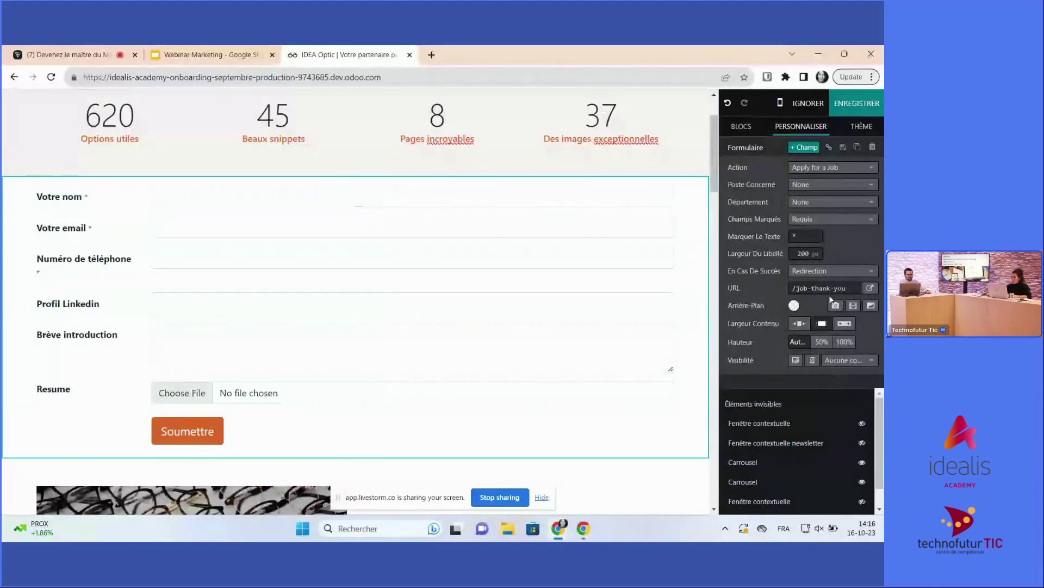
Preview the /job-thank-you redirect page, return to the homepage editor and check the form's available success actions
click(870, 288)
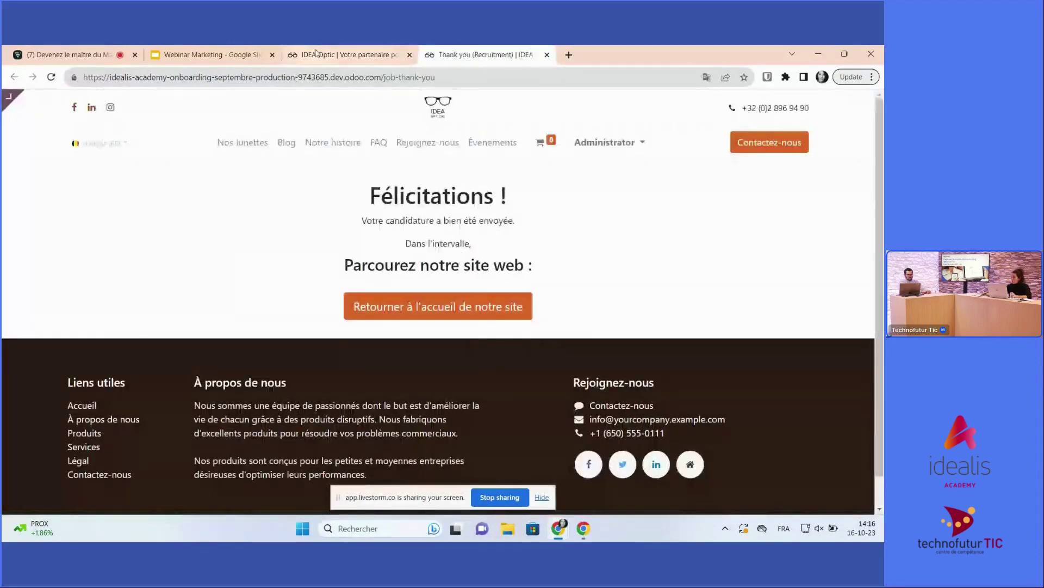
click(316, 53)
click(852, 274)
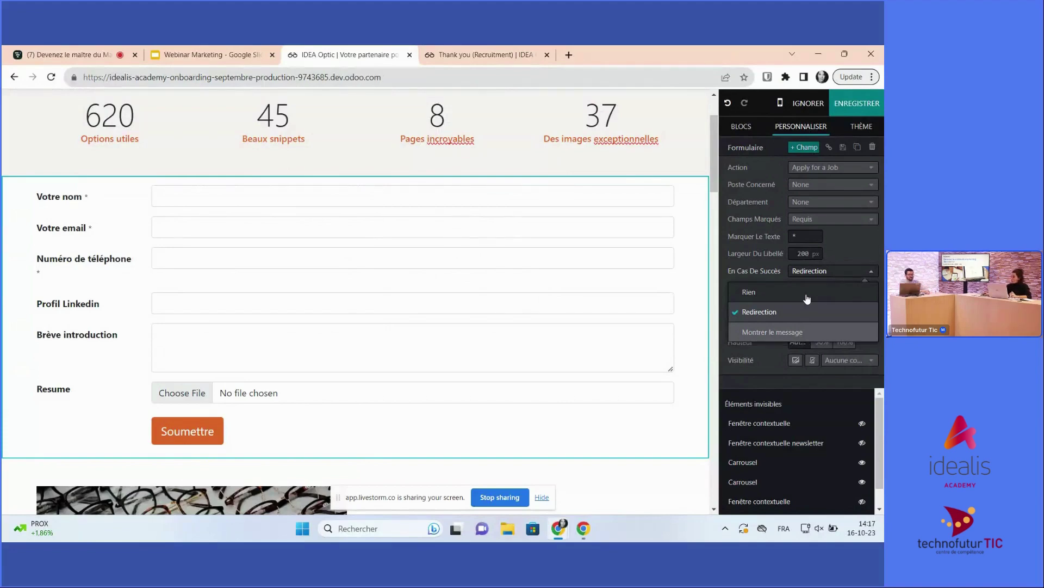
click(855, 244)
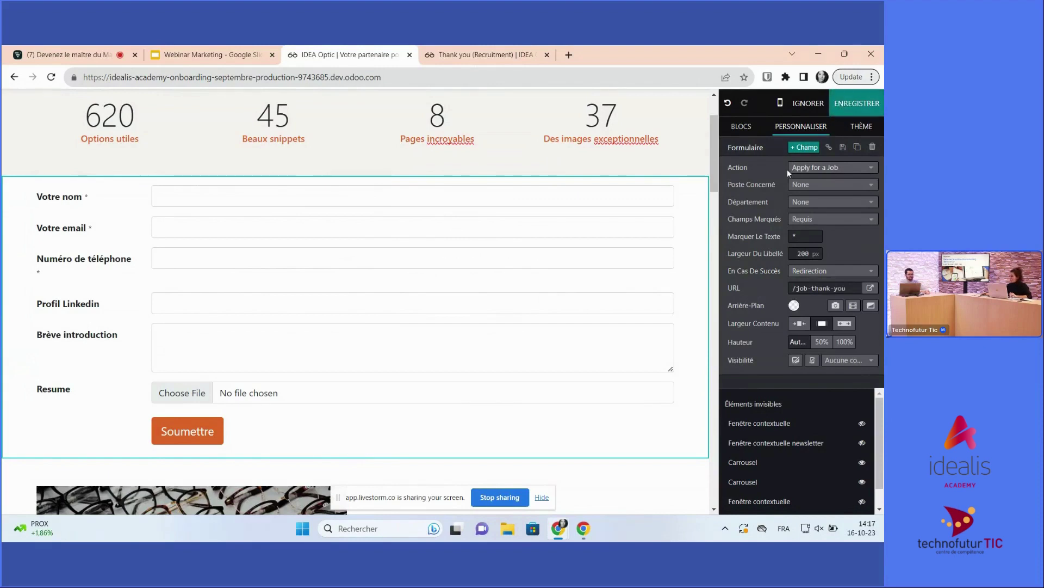
Search the building blocks for "év" and add an Événements block between the form and "Nos lunettes à l'honneur"
click(765, 132)
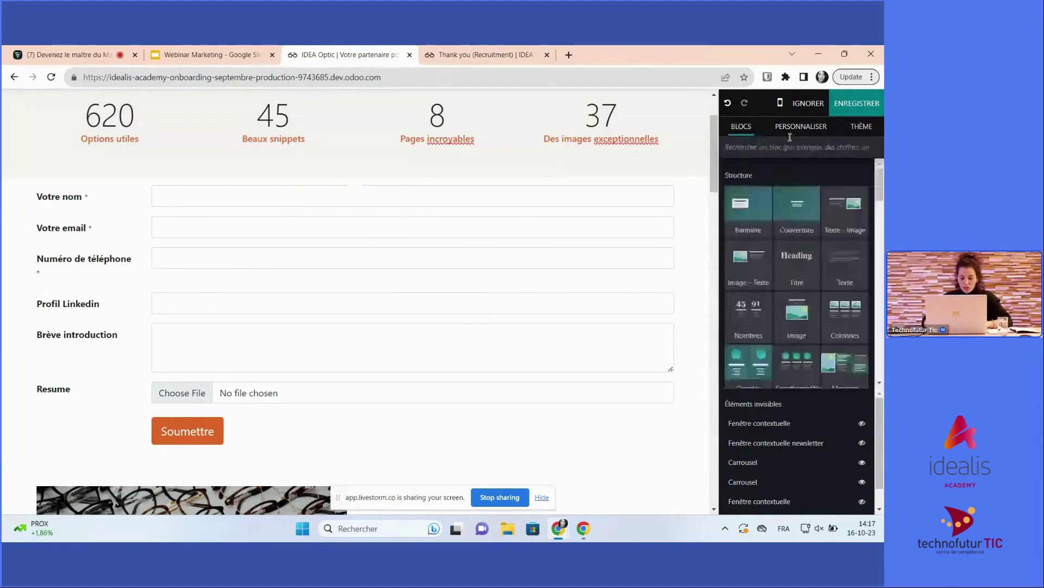
click(778, 146)
text(év)
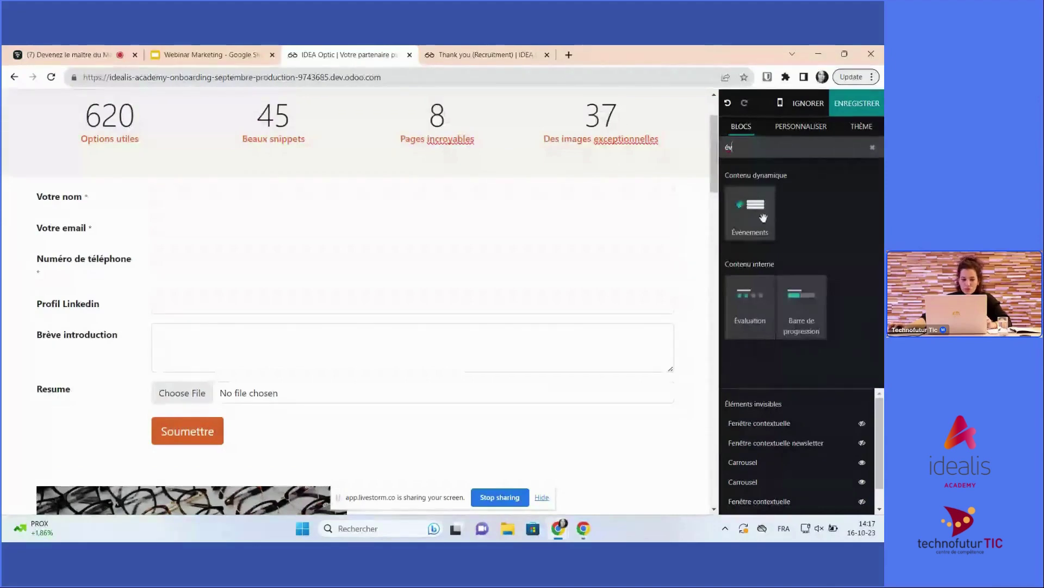
drag(763, 218, 253, 443)
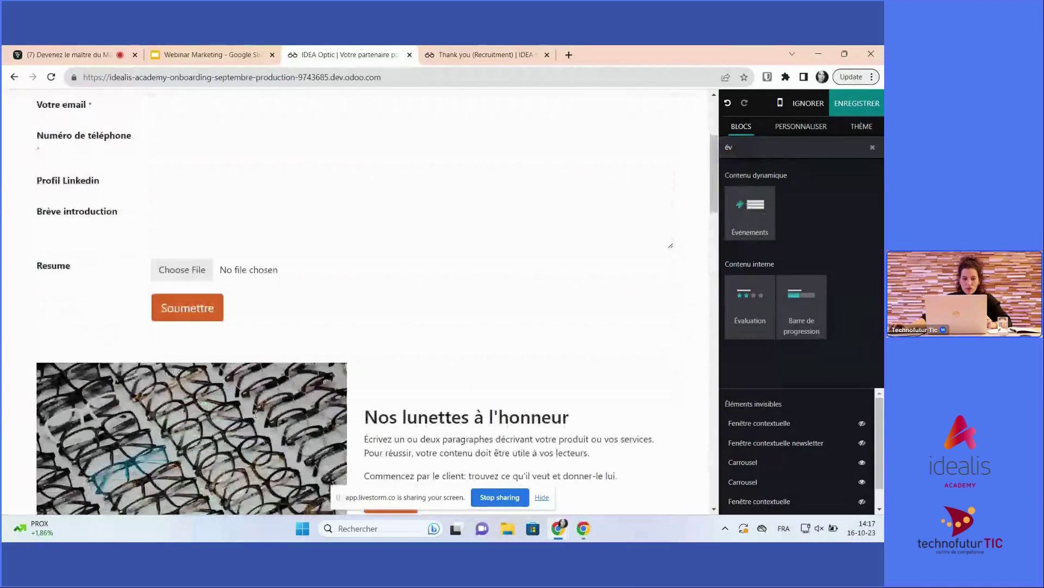
scroll(255, 414, down, 3)
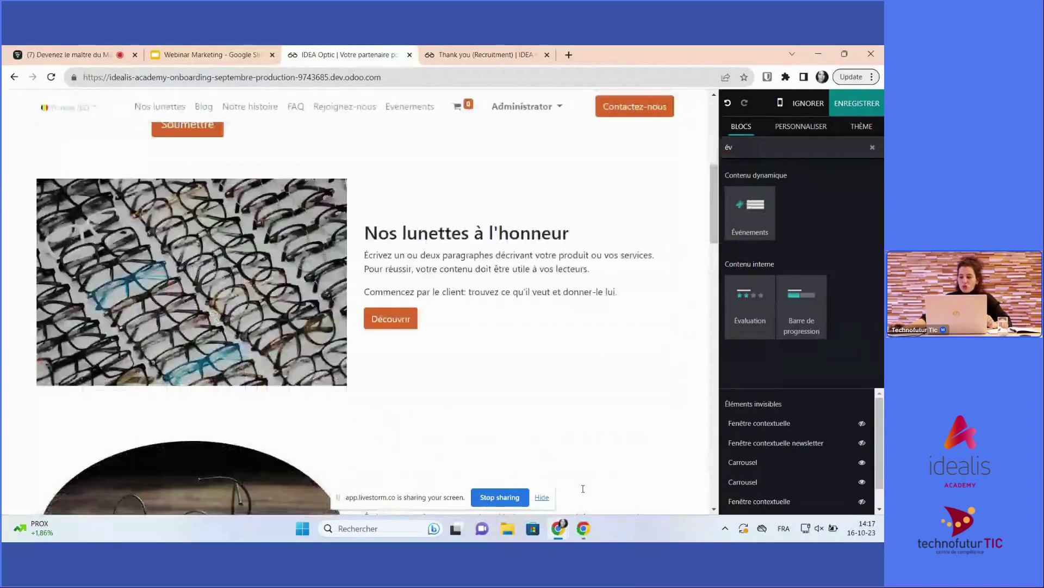
scroll(512, 325, up, 1)
scroll(517, 343, up, 1)
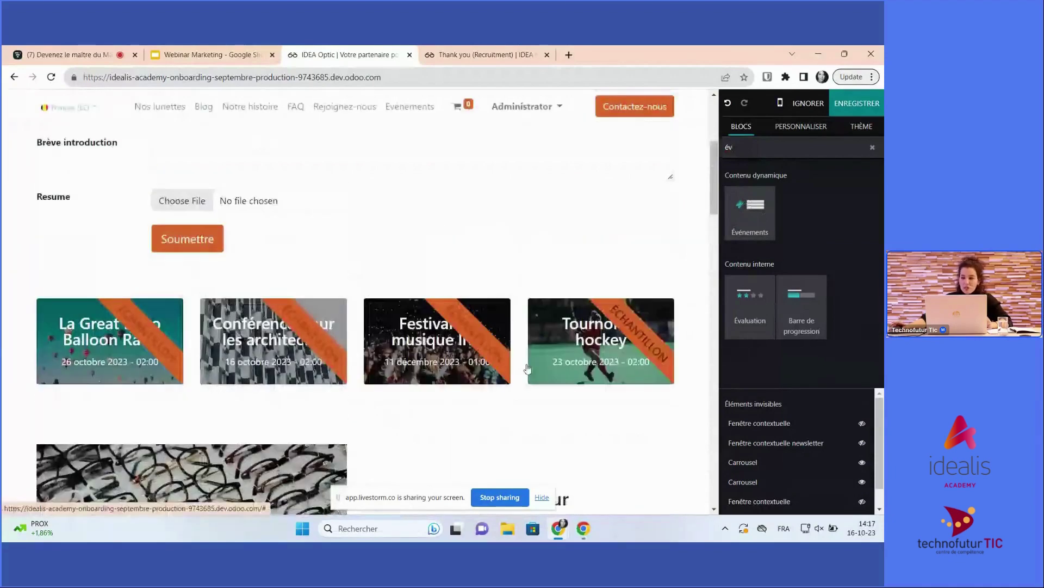
Select the Événements block and check its customisation options, including the event tags filter
click(527, 369)
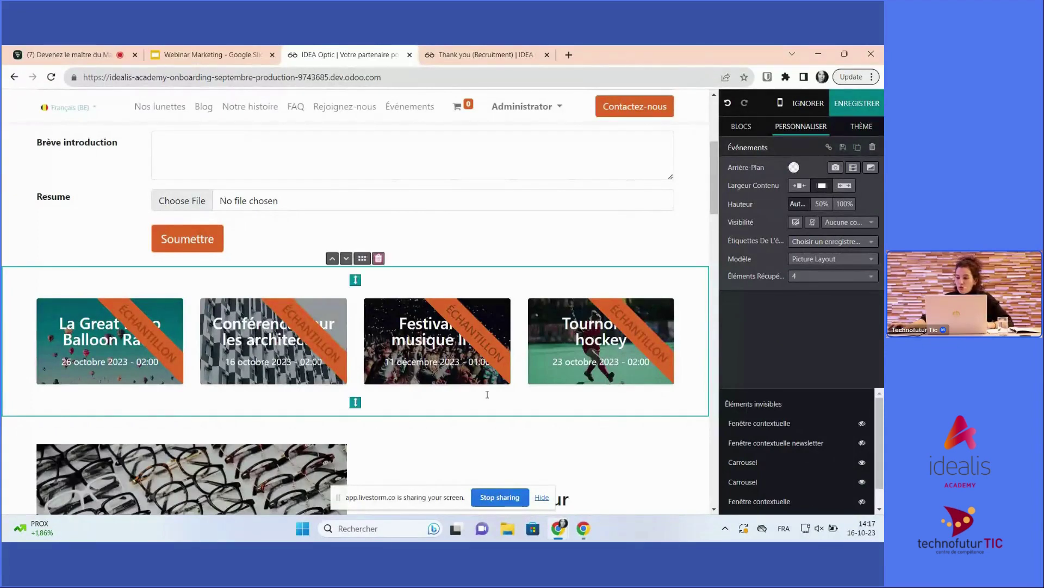
click(812, 240)
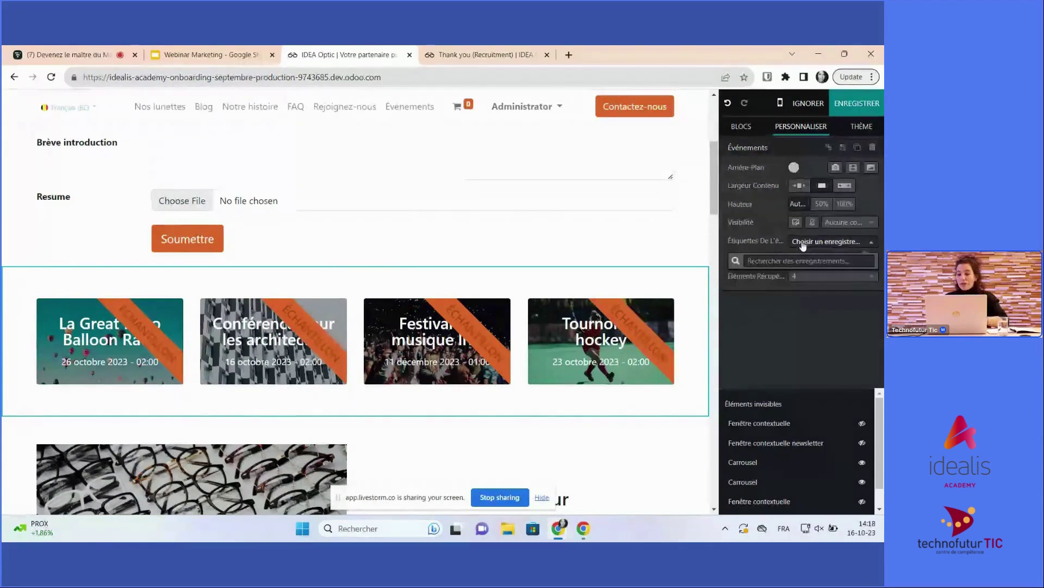
click(801, 245)
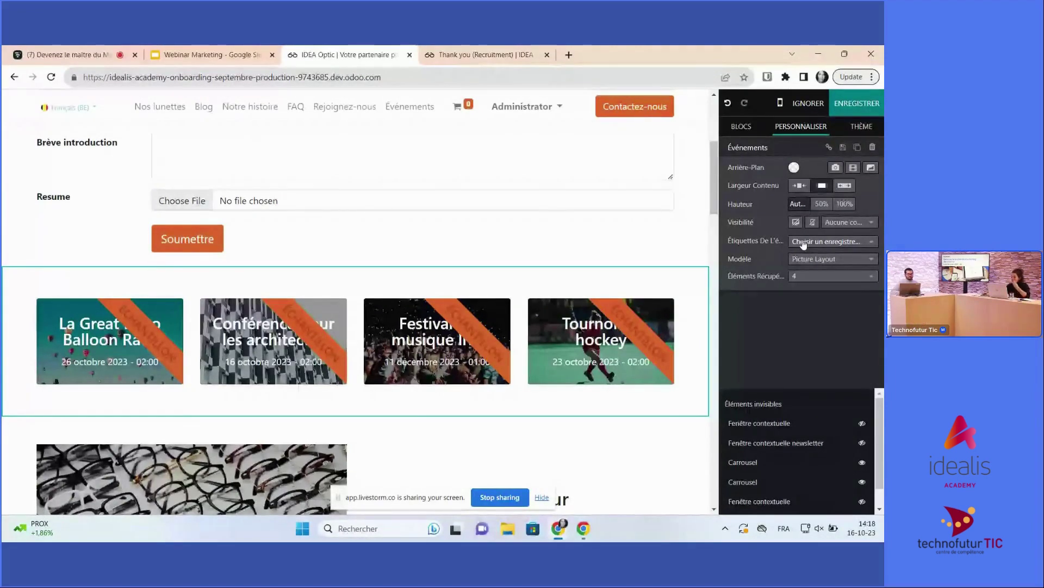
click(635, 438)
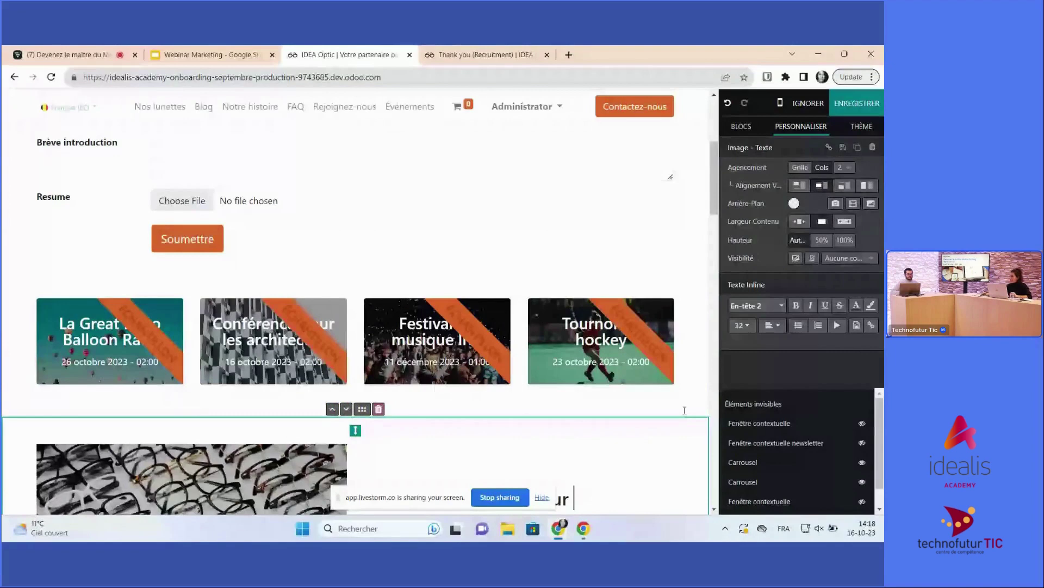
Search the building blocks for "car" and add a Carrousel block between the events and "Nos lunettes à l'honneur"
click(742, 127)
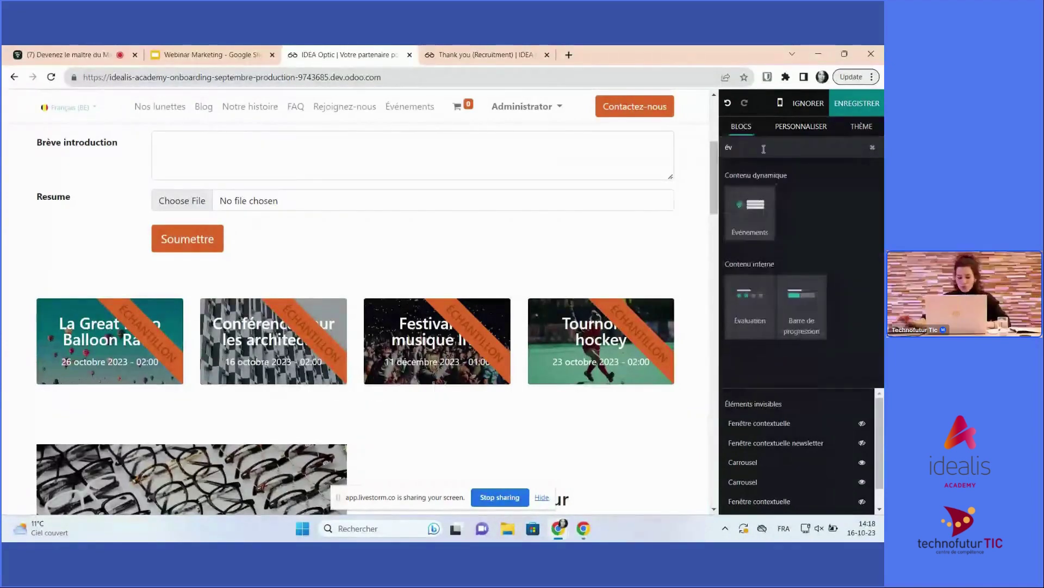
double_click(764, 148)
text(car)
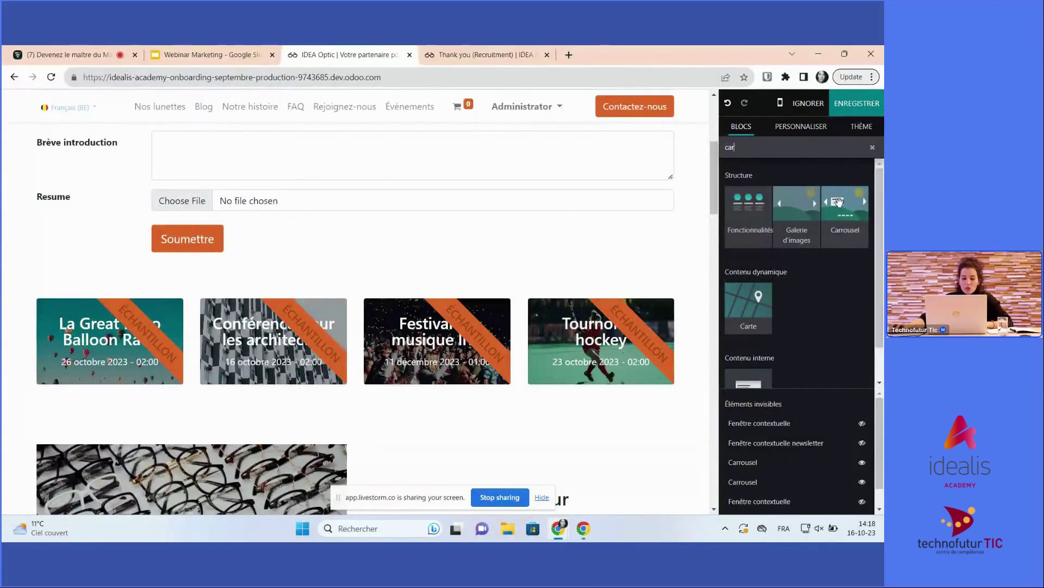
drag(848, 218, 314, 407)
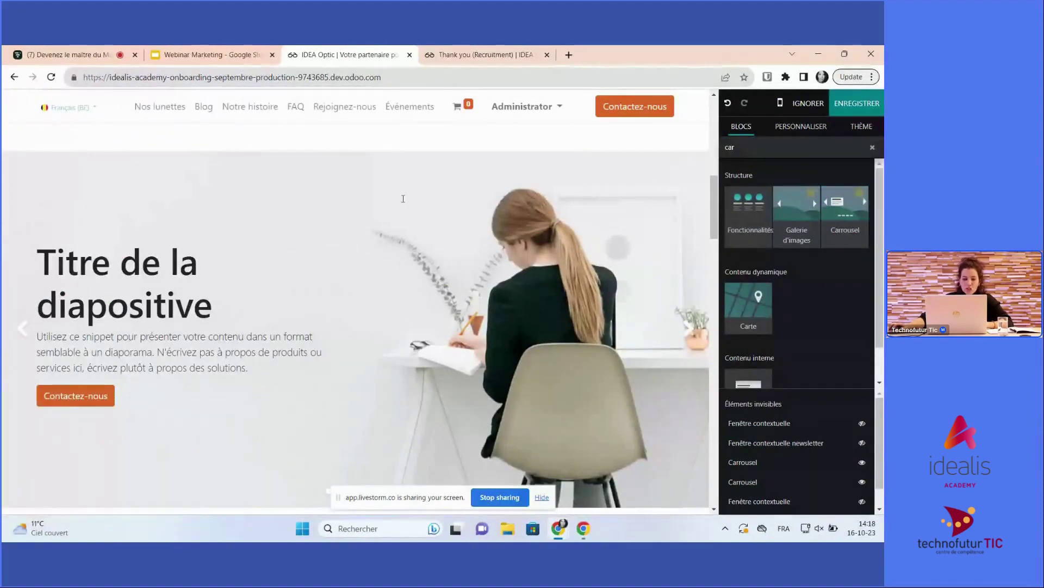
Browse through the new carousel's three slides and back to the first one, highlighting the third slide's subtitle text
click(688, 329)
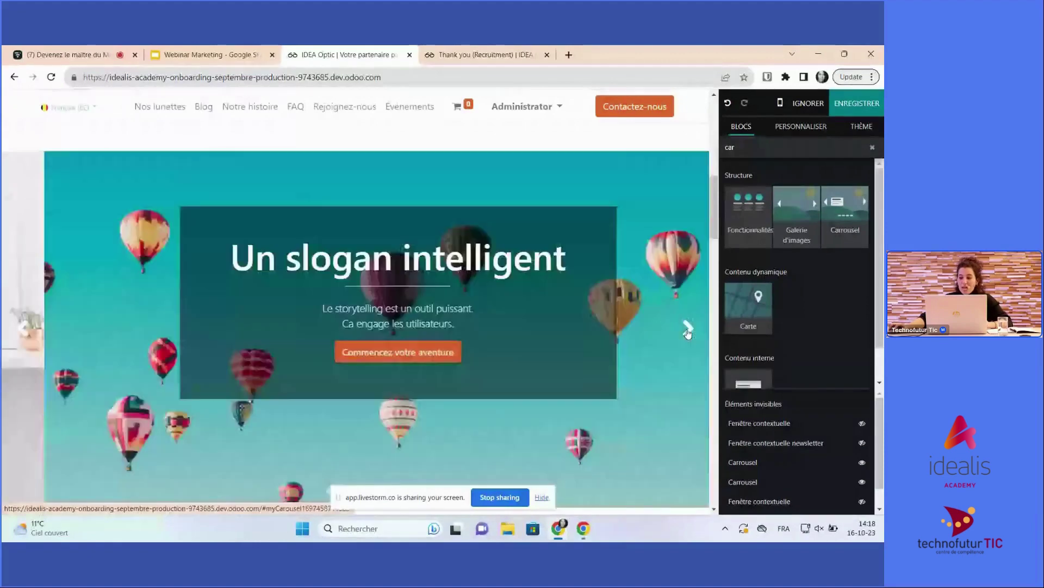
click(688, 329)
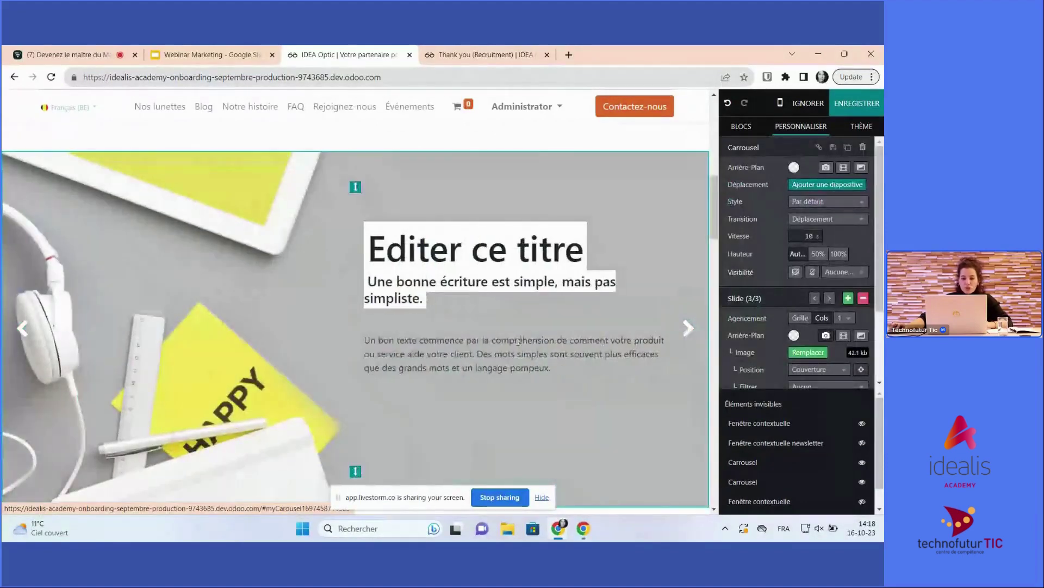
drag(367, 281, 616, 282)
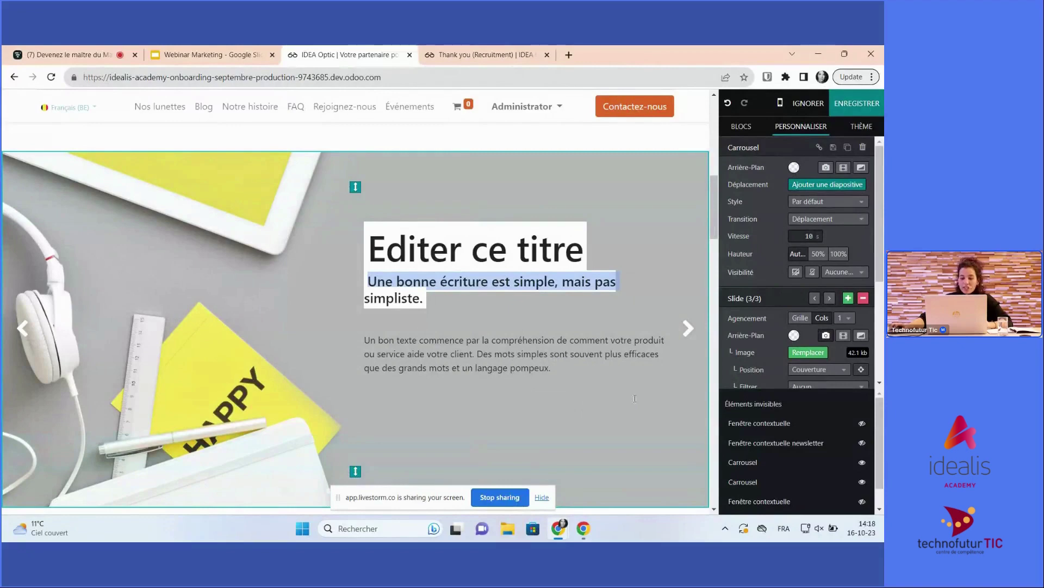
click(688, 328)
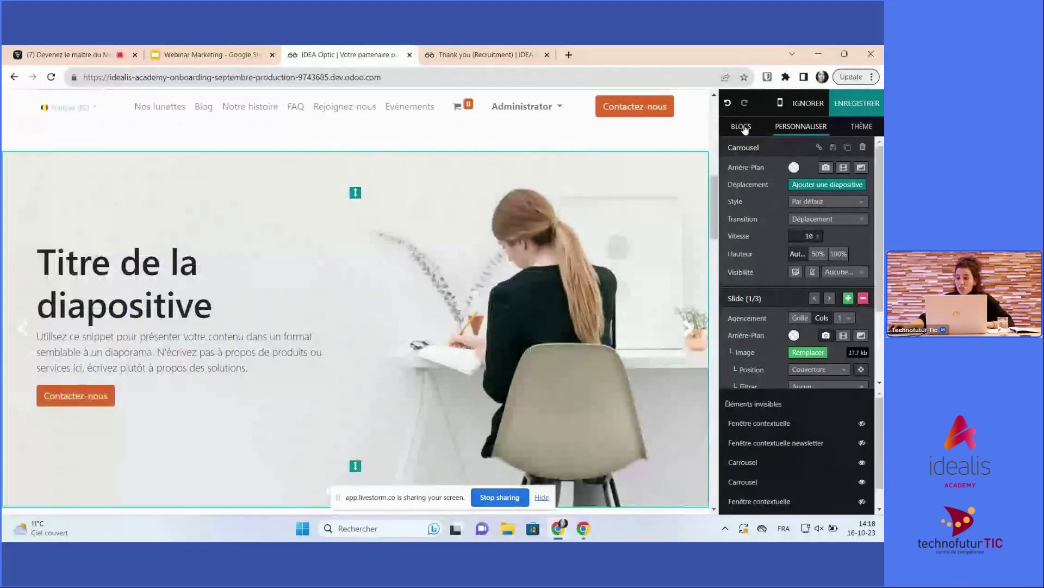
Search the building blocks for "réfé" and add a Références block between the carousel and "Nos lunettes à l'honneur"
click(741, 126)
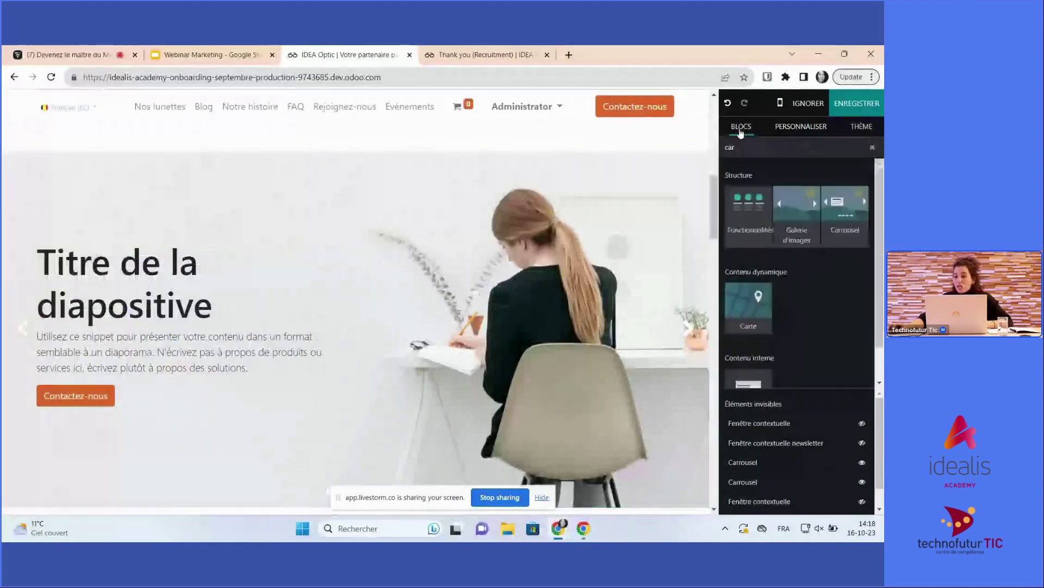
click(872, 148)
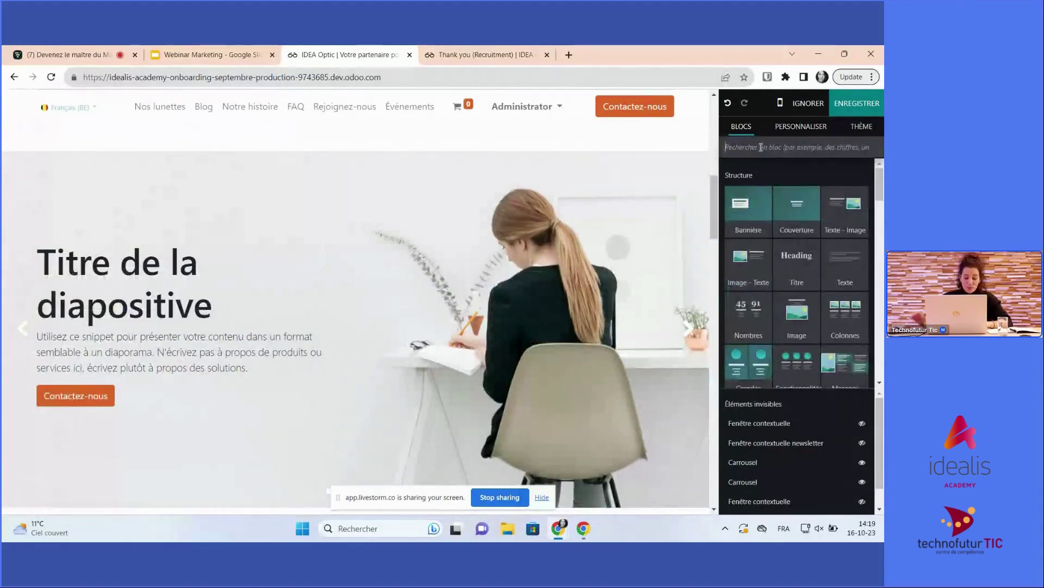
text(réfé)
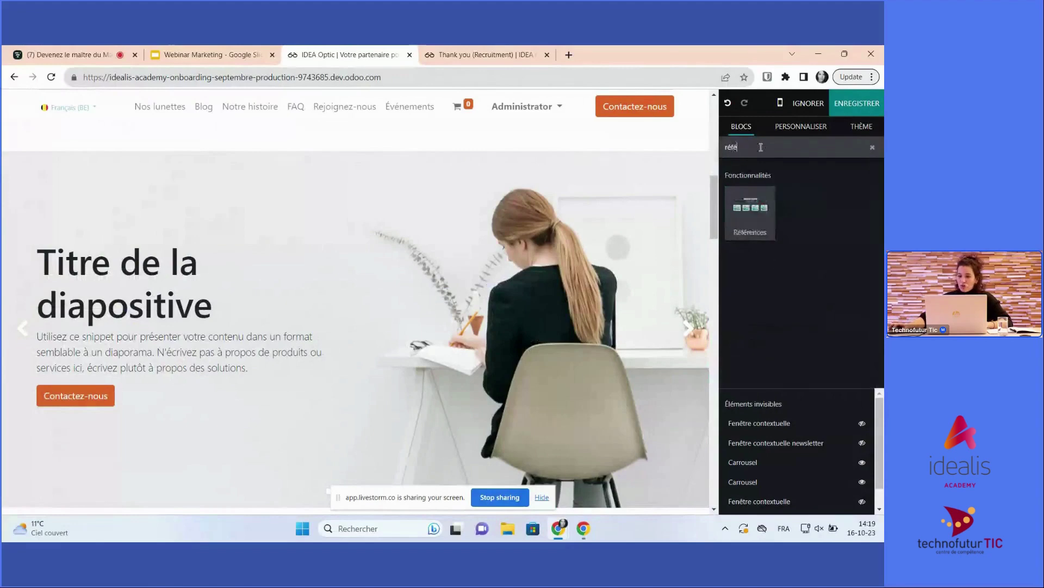
drag(772, 216, 320, 401)
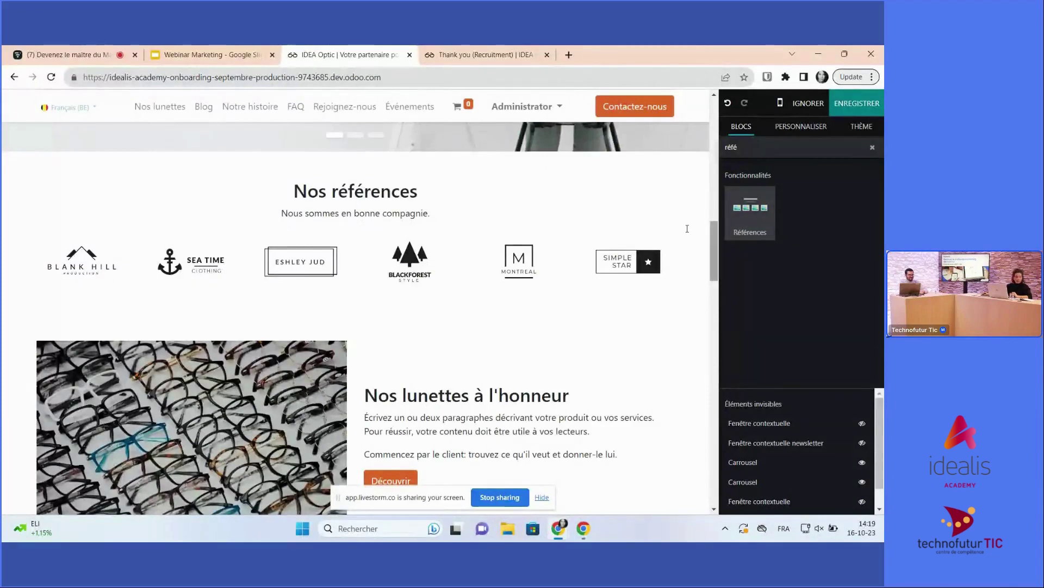
click(582, 209)
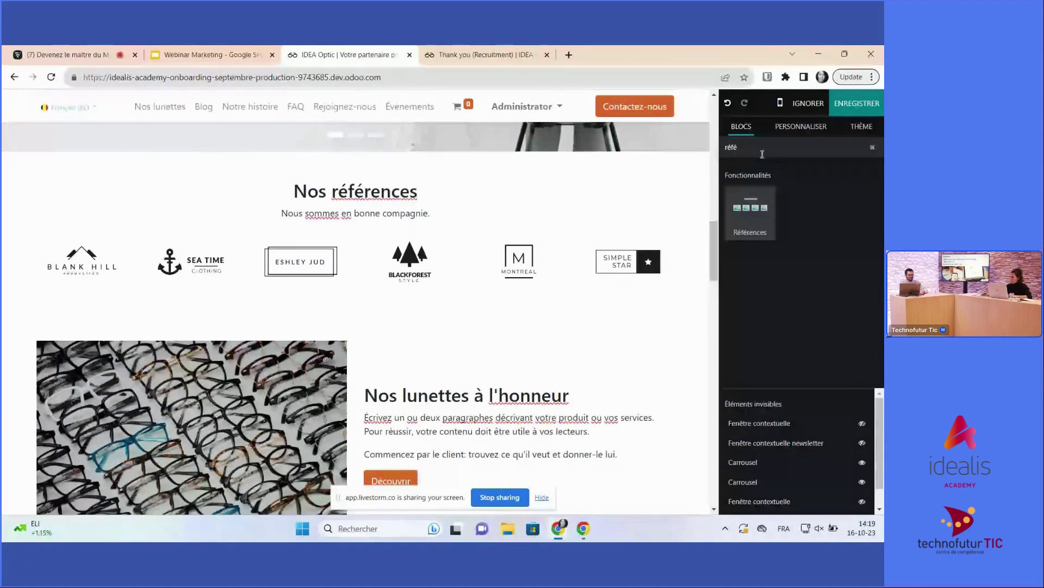
Search the building blocks for "lign", add a Ligne du temps block below "Nos références" and select its 2019 row
double_click(762, 154)
text(lign)
drag(750, 218, 339, 325)
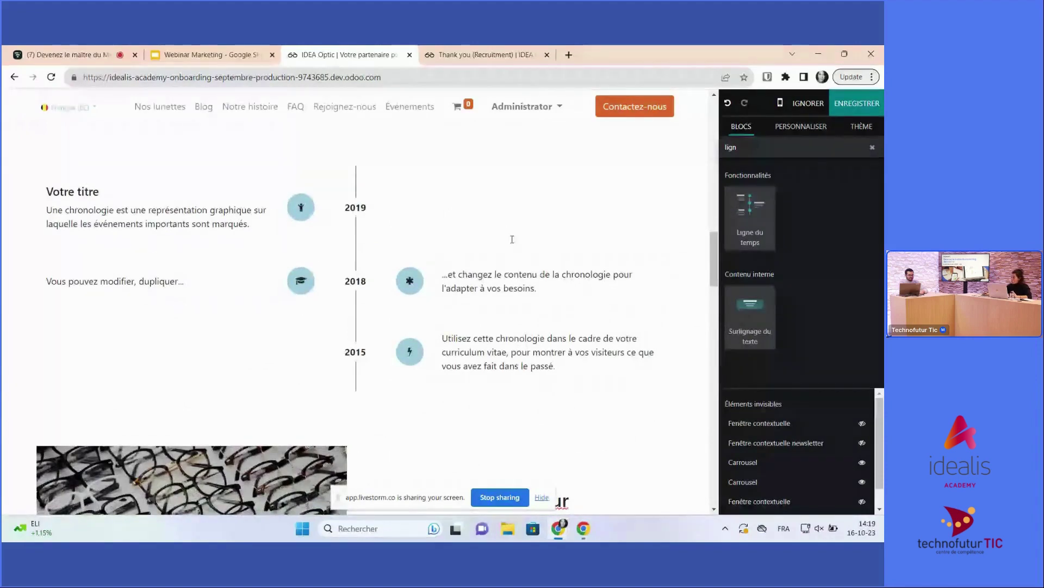
scroll(512, 240, up, 1)
click(473, 267)
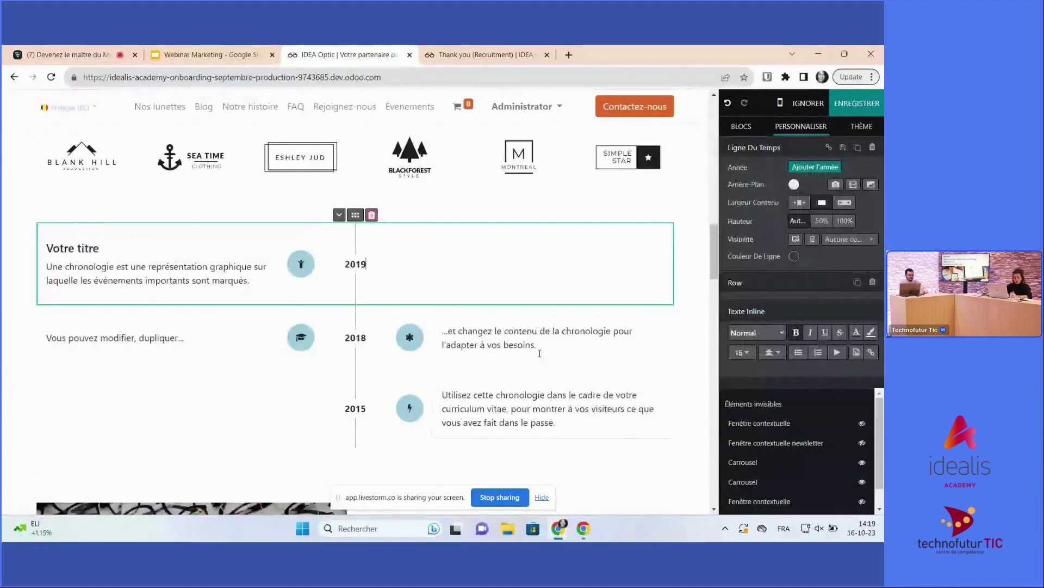
Review the homepage from the statistics at the top down to the references and the new timeline
scroll(544, 348, down, 1)
scroll(546, 346, down, 1)
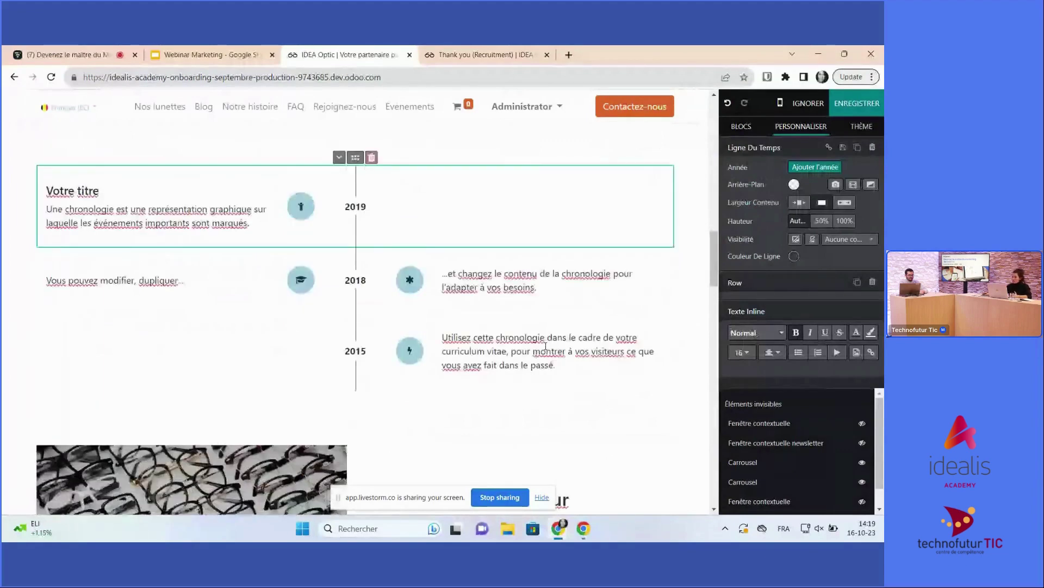
scroll(546, 346, up, 3)
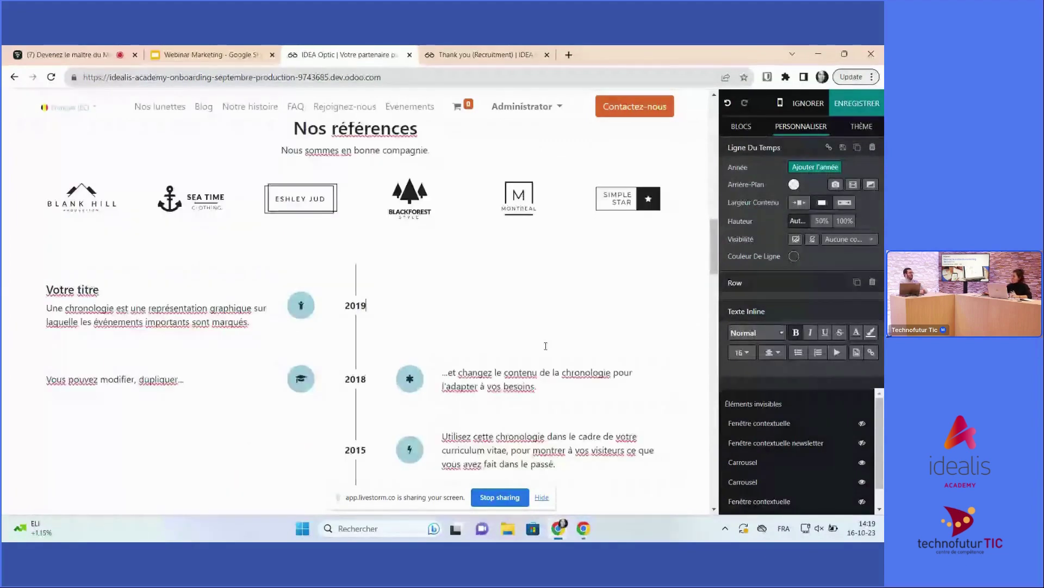
scroll(545, 345, up, 6)
scroll(546, 346, up, 8)
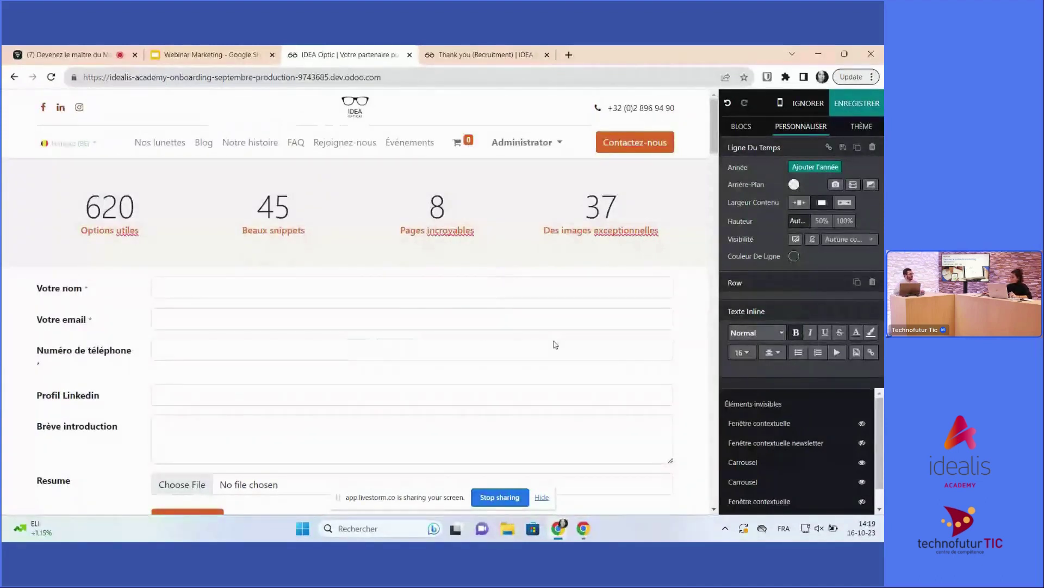
scroll(555, 344, down, 4)
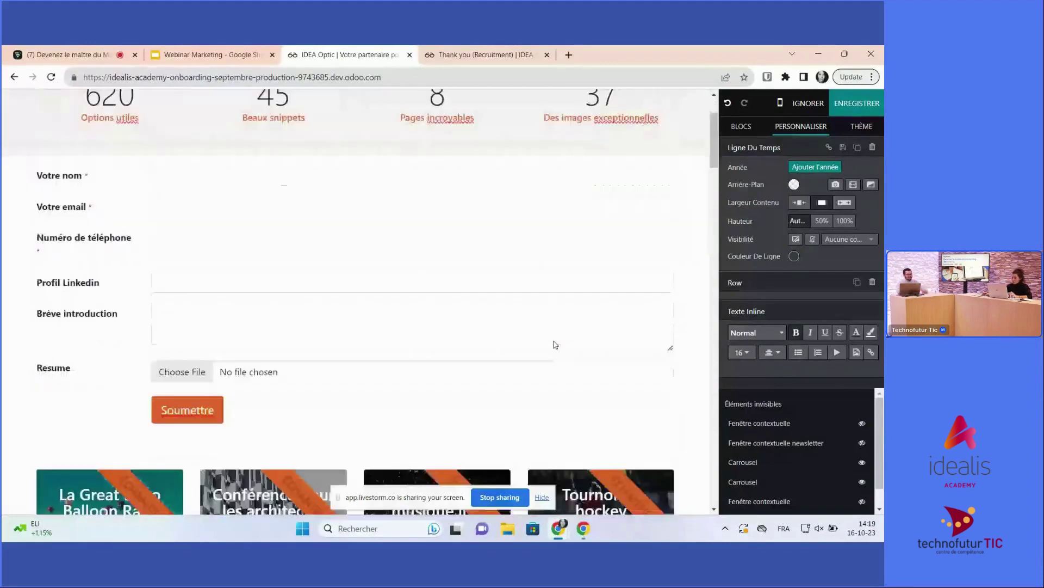
scroll(555, 344, down, 5)
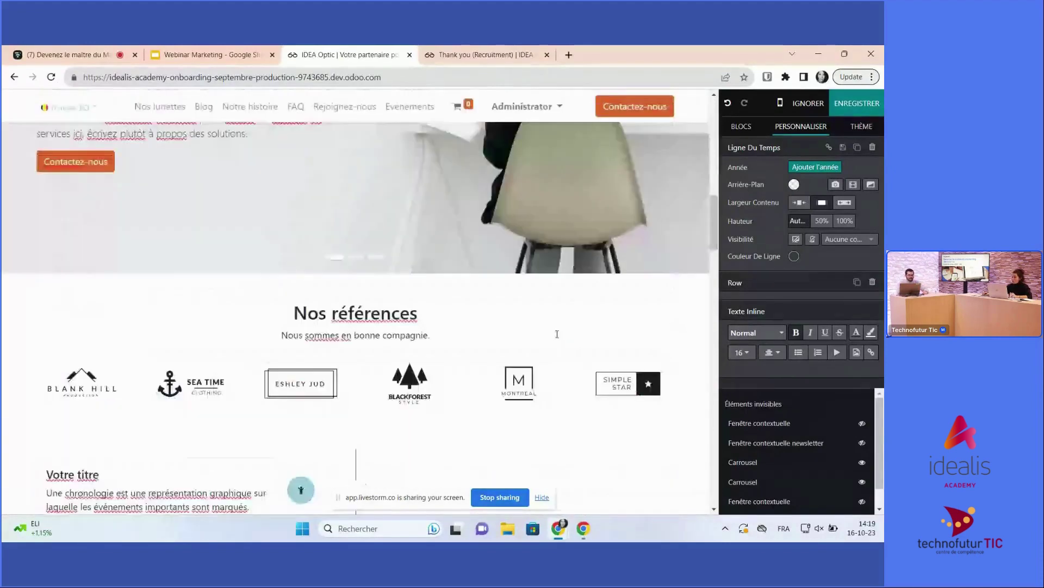
scroll(557, 334, down, 3)
Select the timeline block, its "Votre titre" card and its 2018 row in turn to examine their customisation options
click(528, 305)
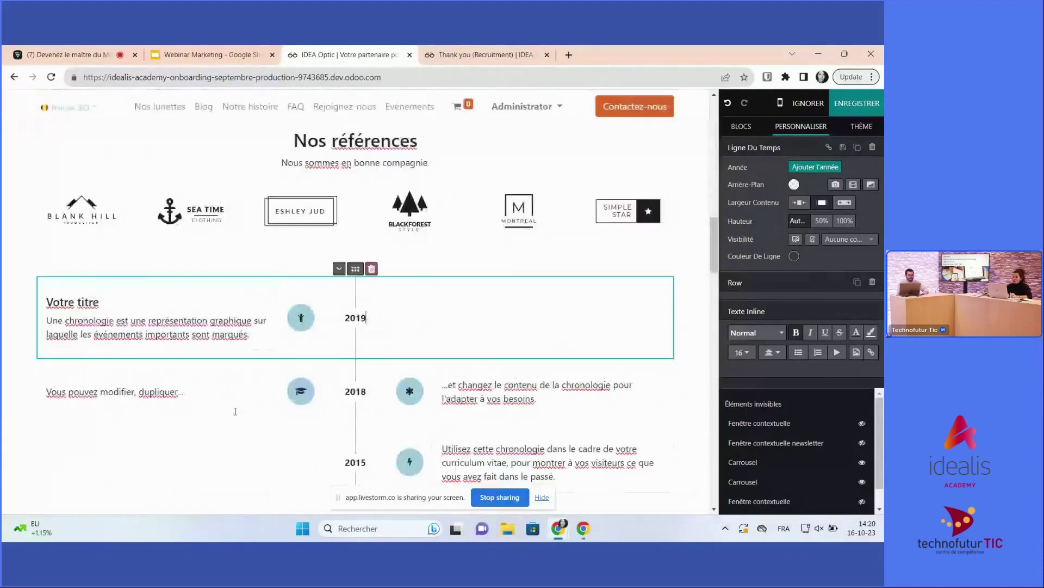
click(60, 257)
click(81, 263)
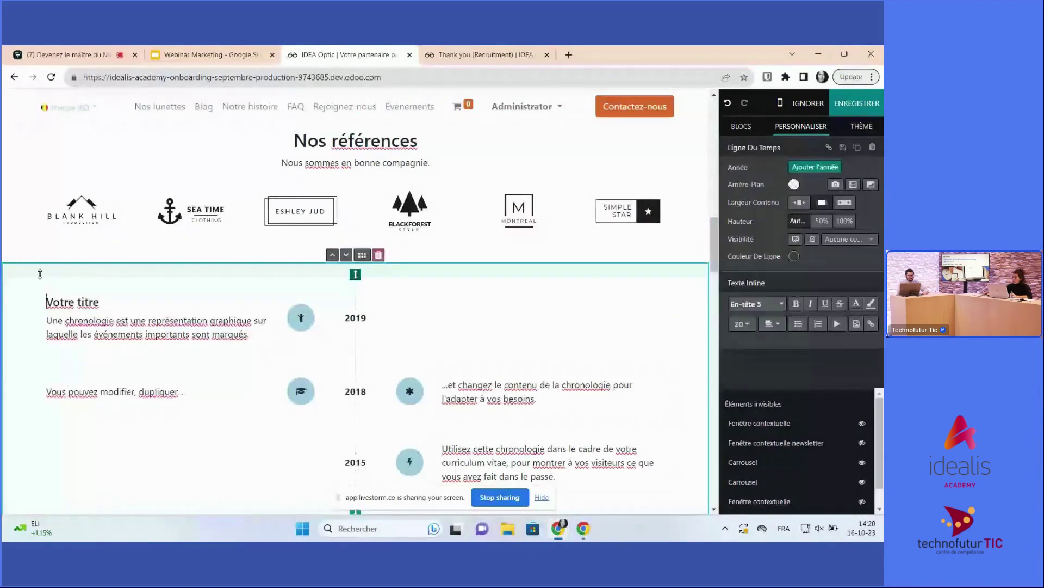
click(212, 303)
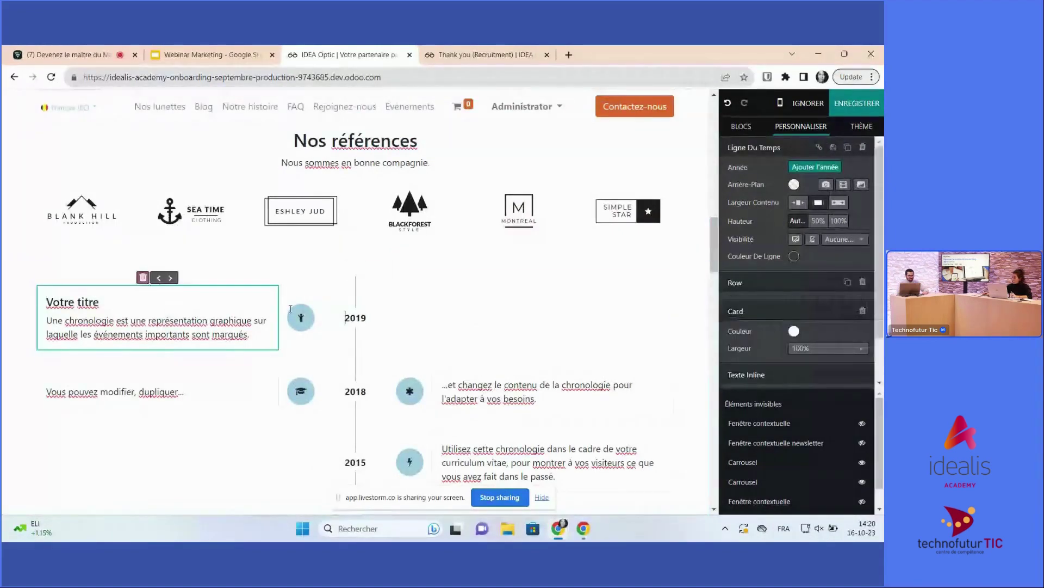
click(507, 399)
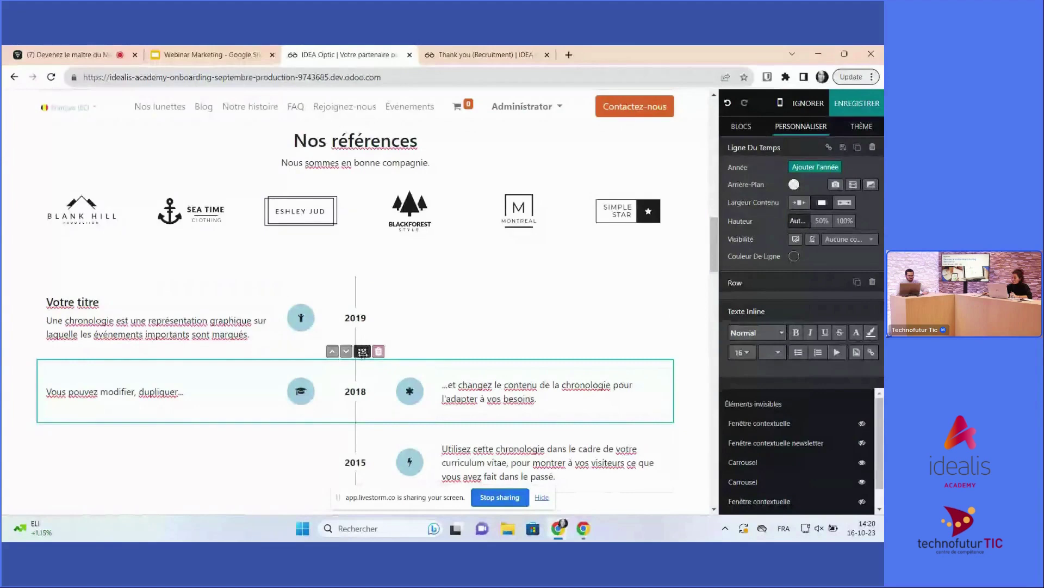
Move the 2018 row above the 2019 row in the timeline block
drag(363, 351, 366, 291)
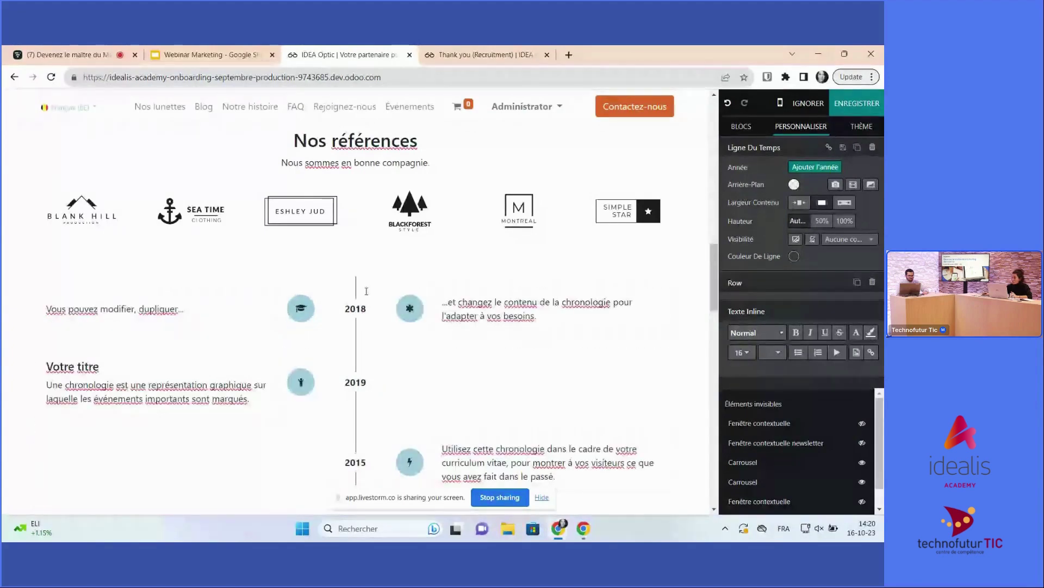
scroll(466, 290, up, 3)
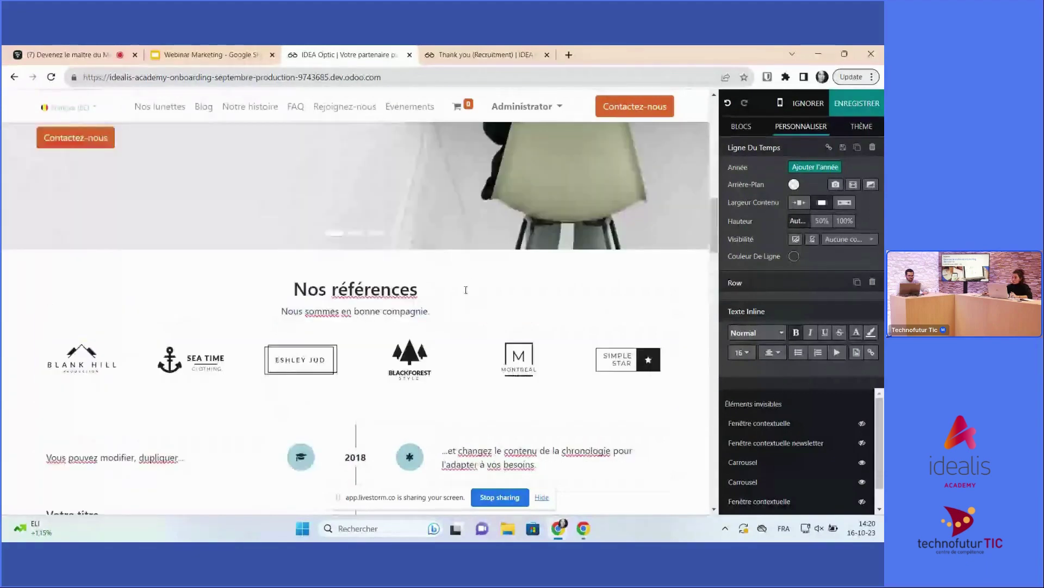
Select the Événements block below the application form and try to move it to another place on the homepage
scroll(465, 290, up, 10)
click(283, 330)
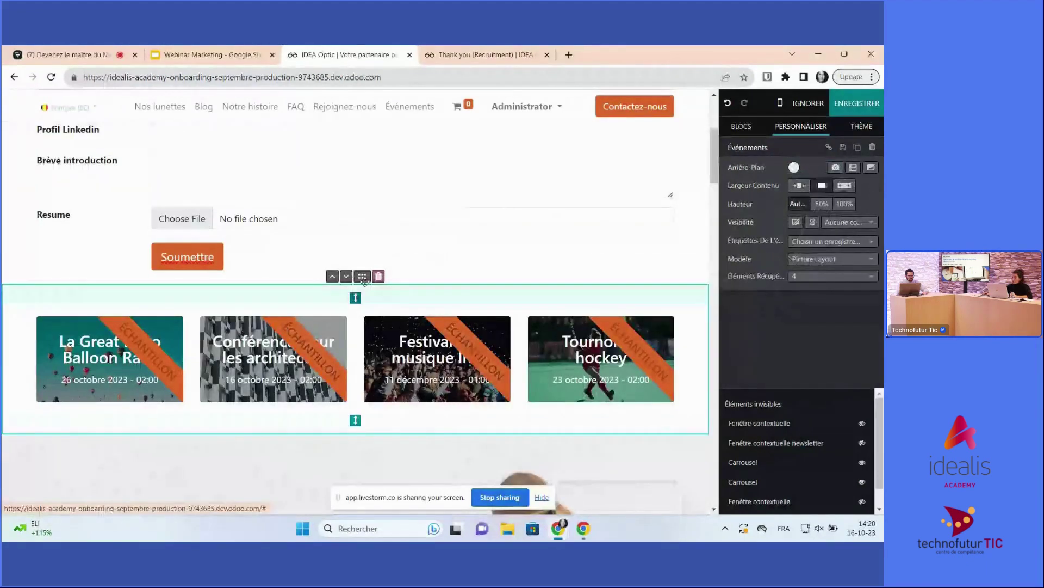
drag(365, 280, 378, 348)
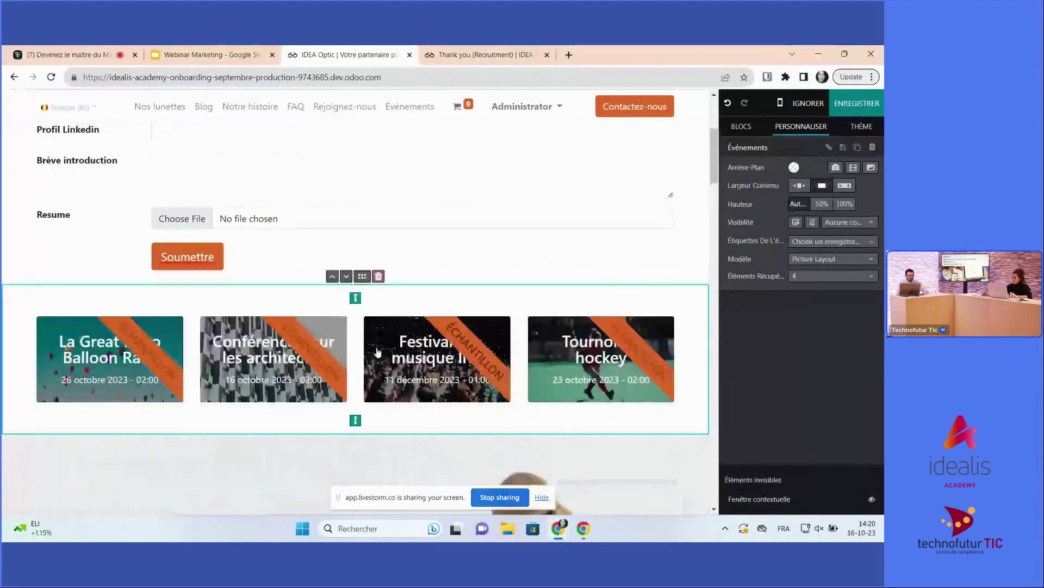
Switch the editor to the mobile preview and review the homepage from the statistics down to the carousel
scroll(378, 351, up, 2)
scroll(379, 351, up, 1)
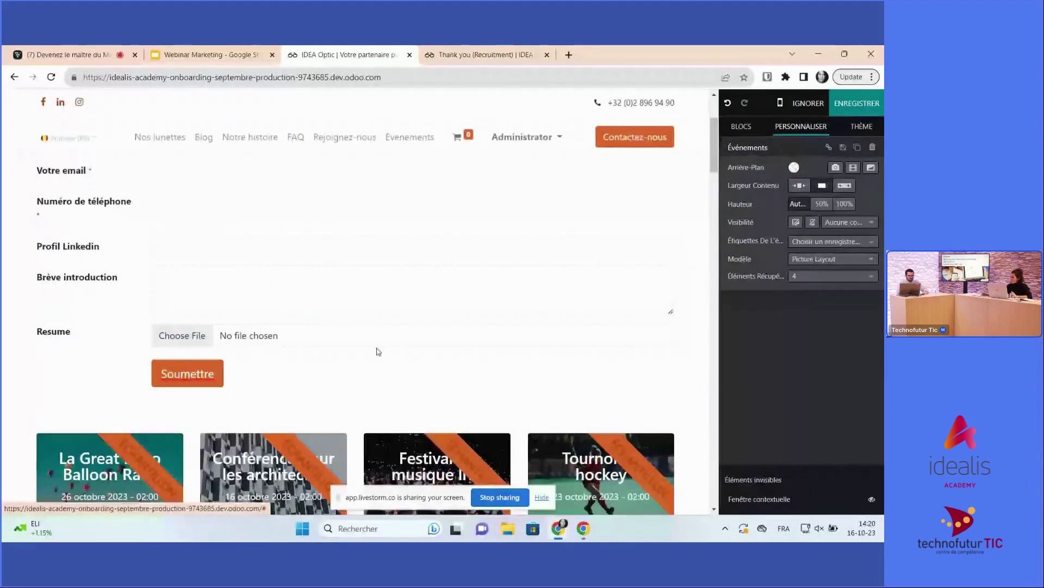
scroll(378, 351, up, 3)
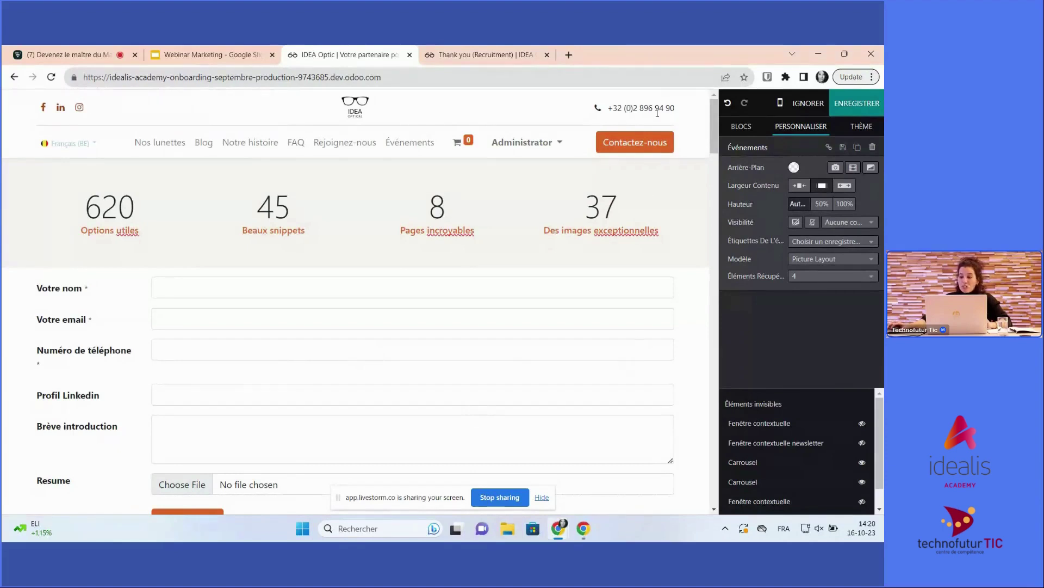
click(781, 105)
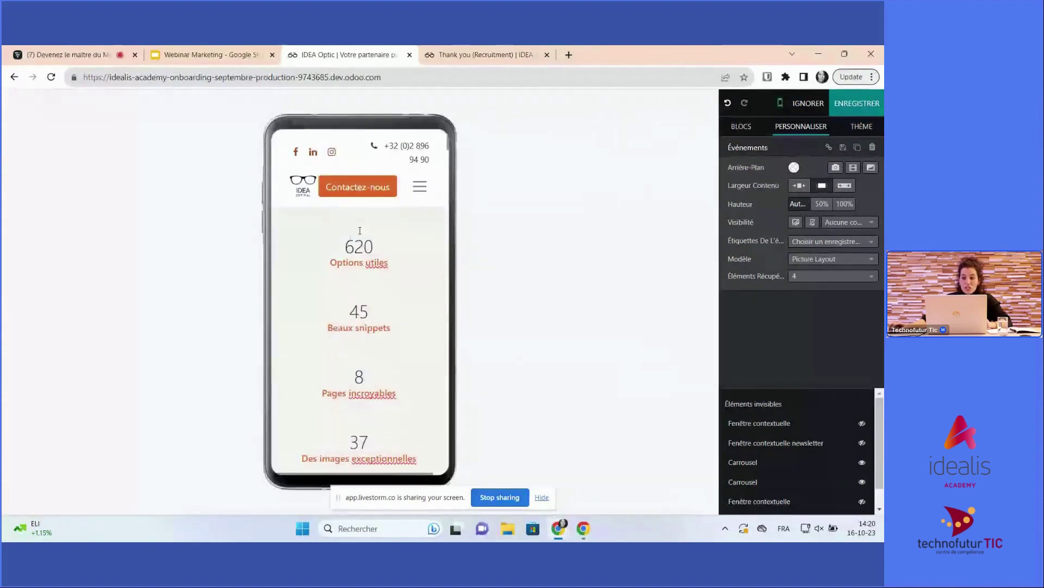
scroll(354, 237, down, 3)
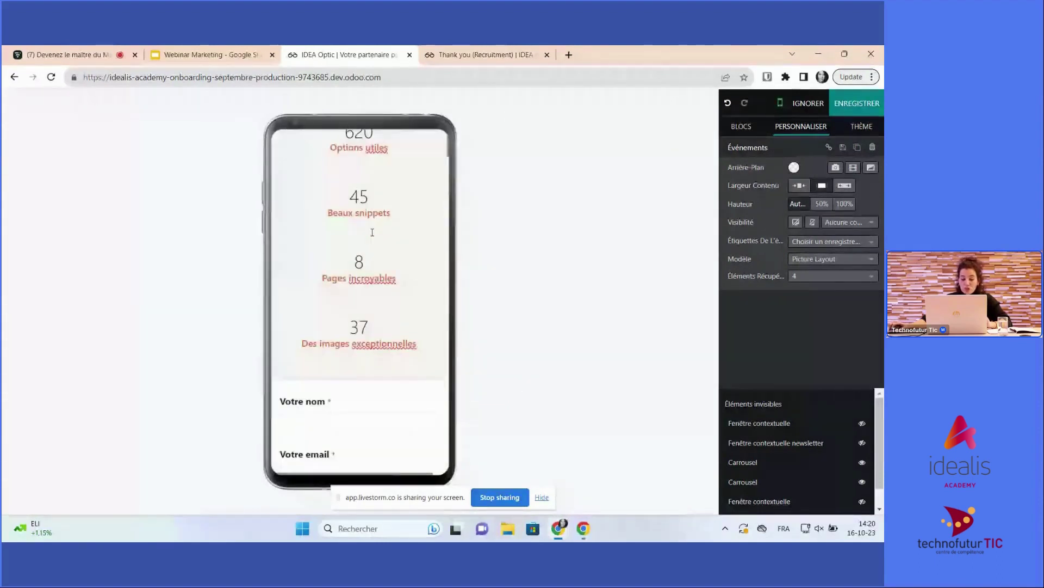
scroll(372, 232, down, 3)
scroll(398, 364, down, 2)
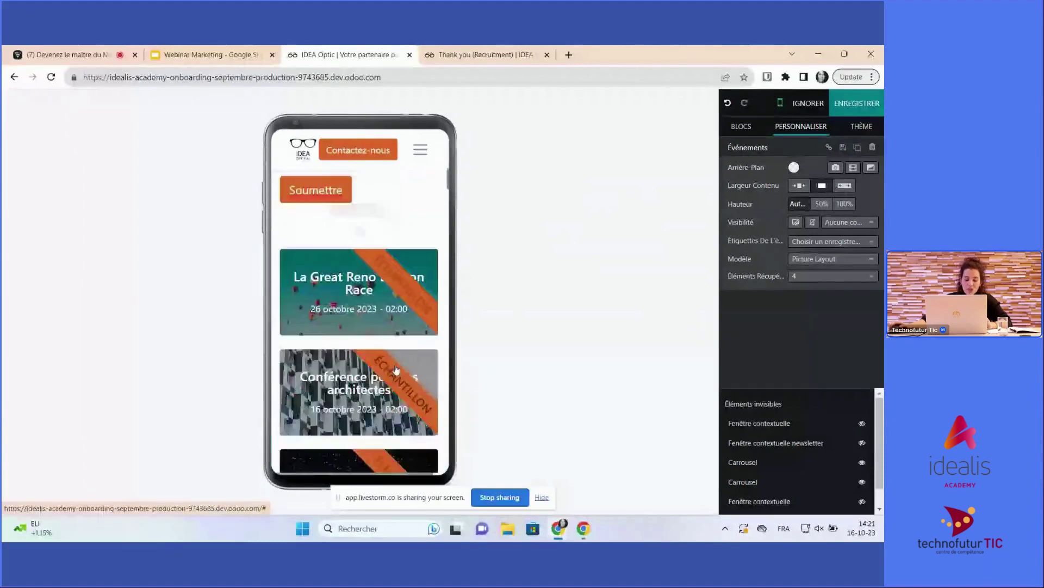
scroll(396, 370, down, 4)
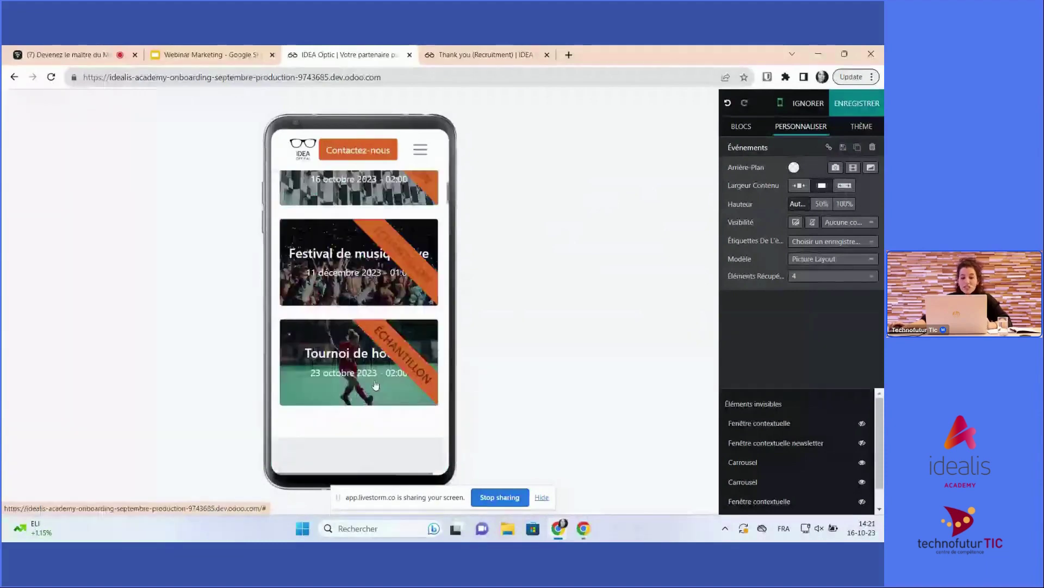
scroll(383, 372, down, 2)
scroll(383, 373, down, 2)
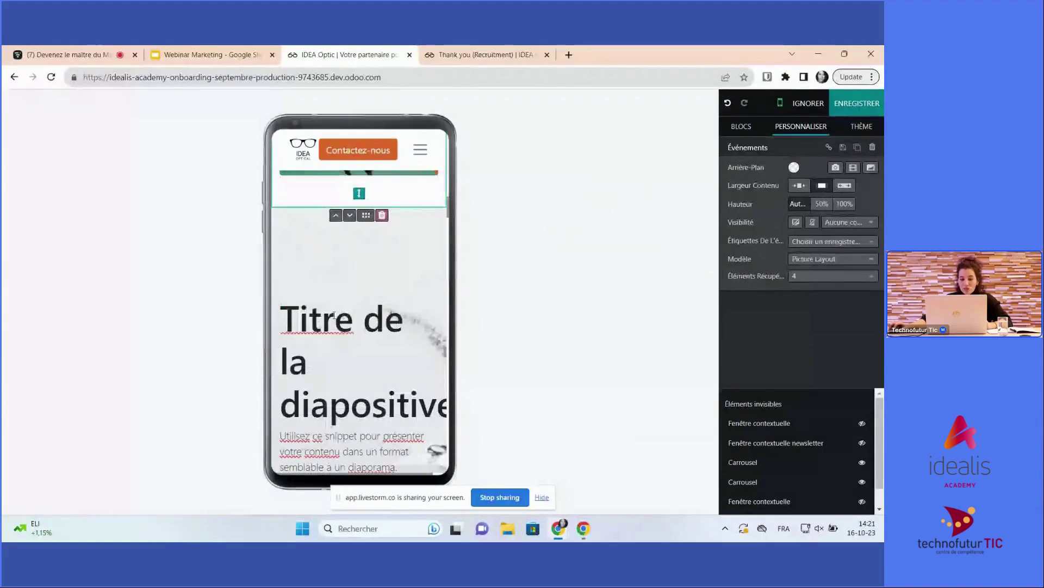
Set the carousel slide title "Titre de la diapositive" to font size 48 and save the homepage
triple_click(373, 397)
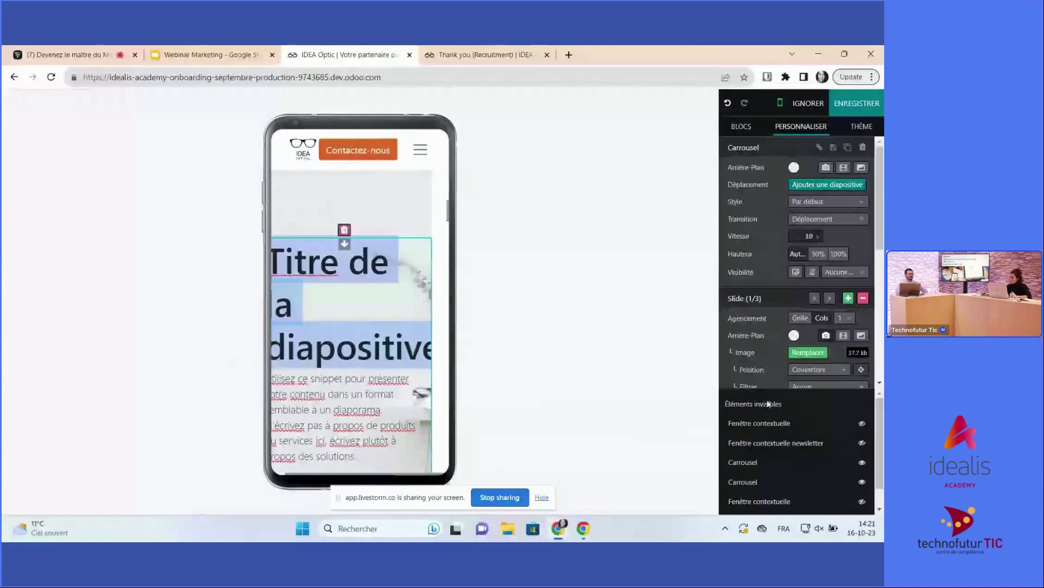
scroll(823, 331, down, 1)
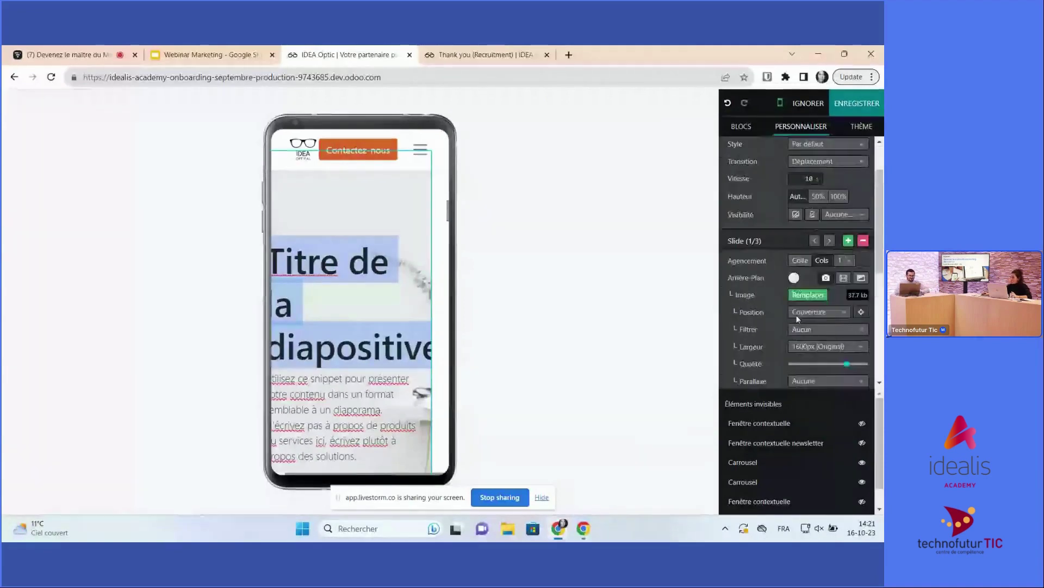
scroll(797, 318, up, 1)
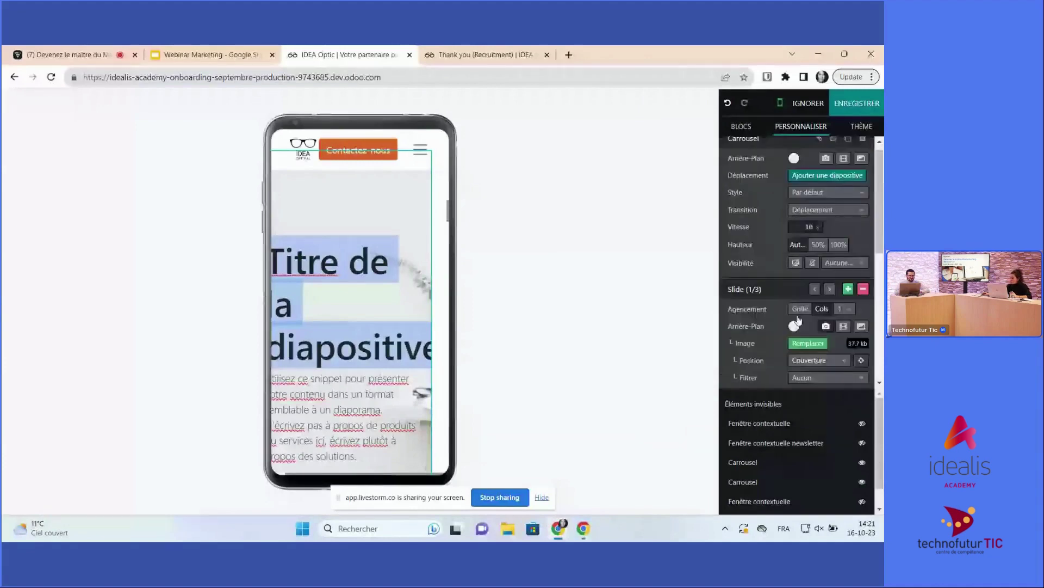
scroll(816, 235, up, 1)
scroll(816, 234, down, 5)
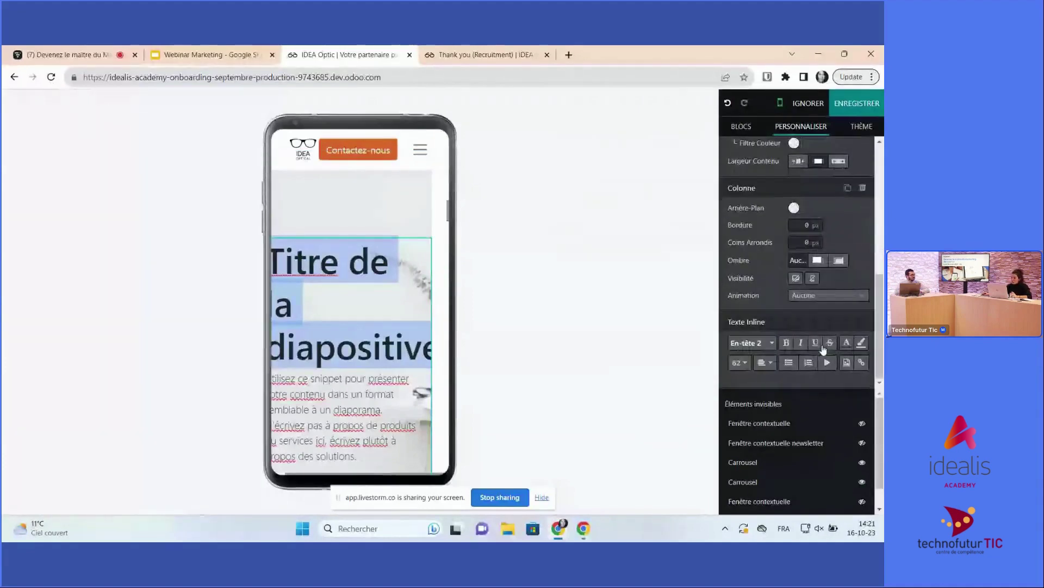
click(739, 361)
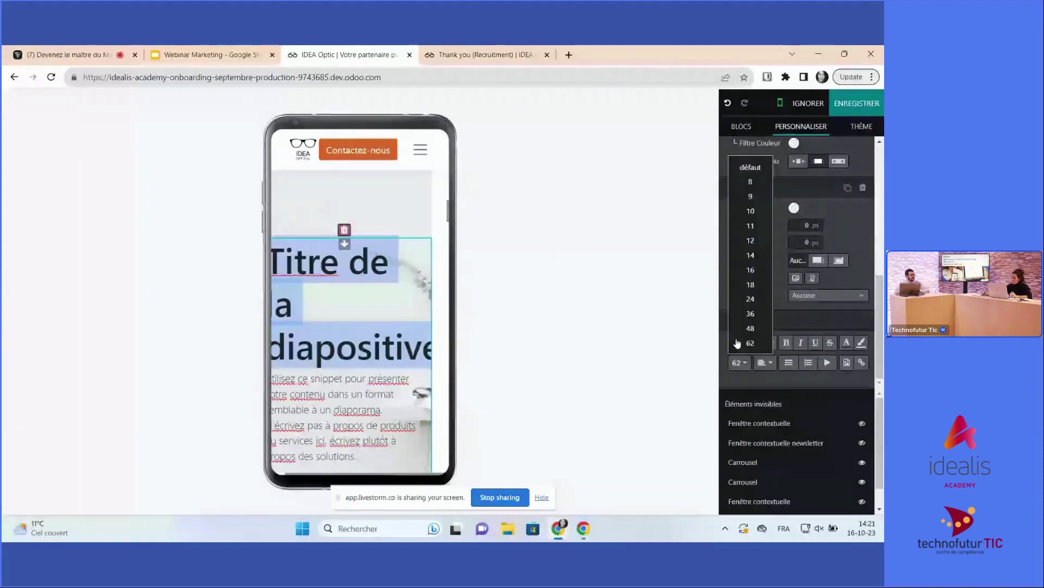
click(763, 328)
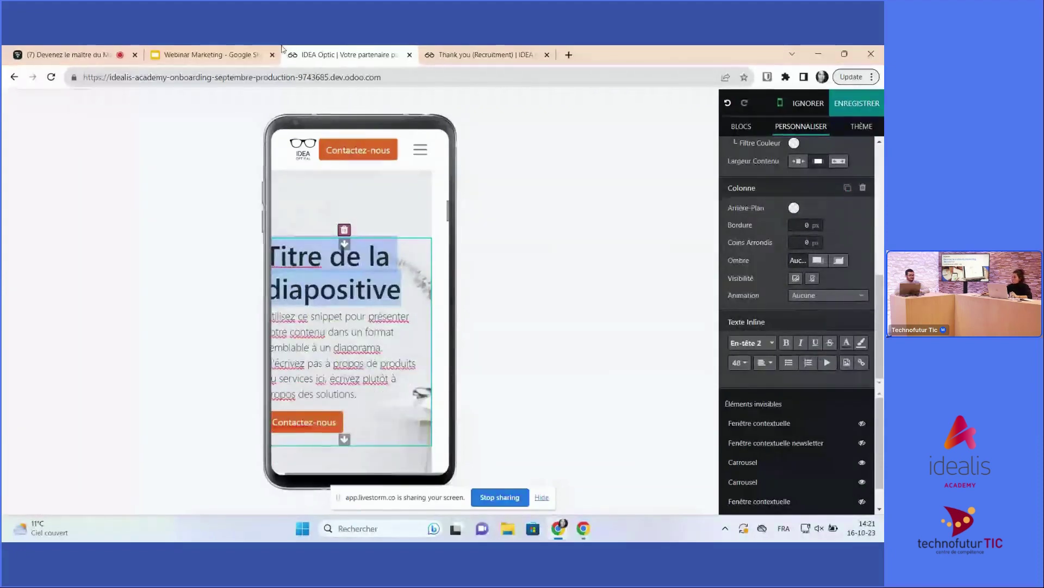
click(843, 103)
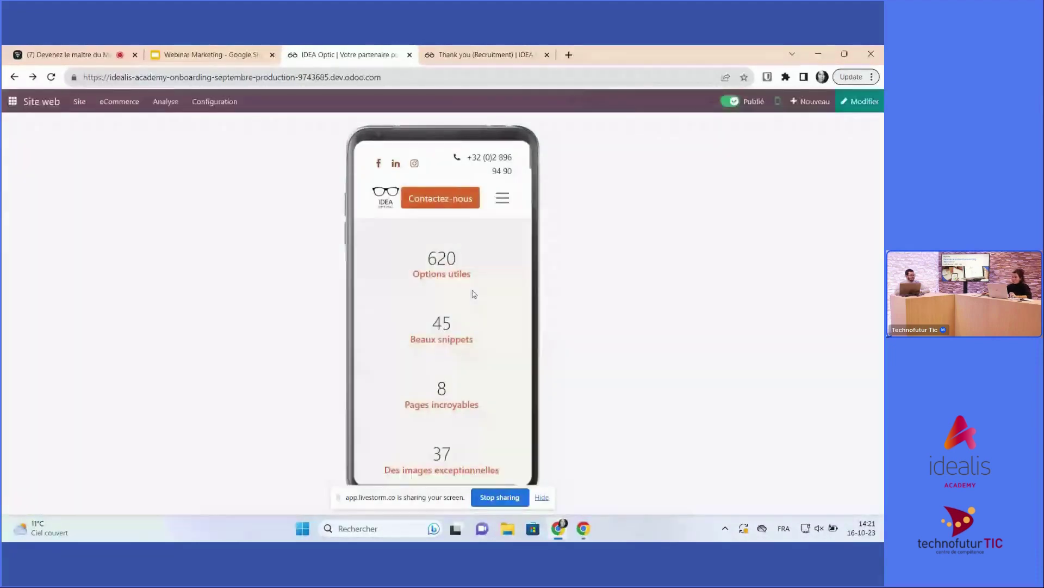
Review the saved homepage in the mobile preview down to "Venez à notre rencontre." and back up to the carousel
scroll(474, 294, down, 10)
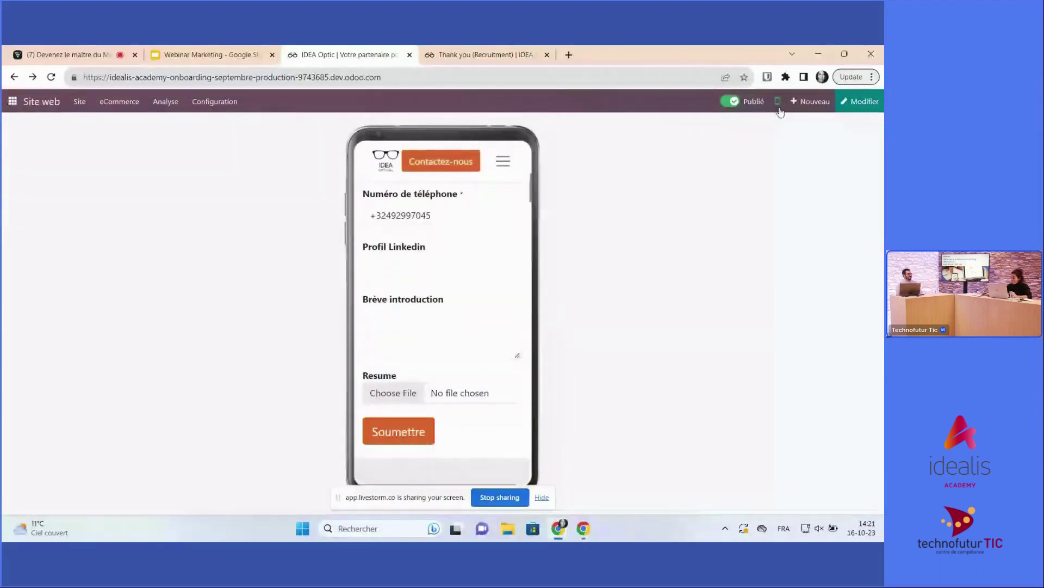
scroll(448, 297, down, 10)
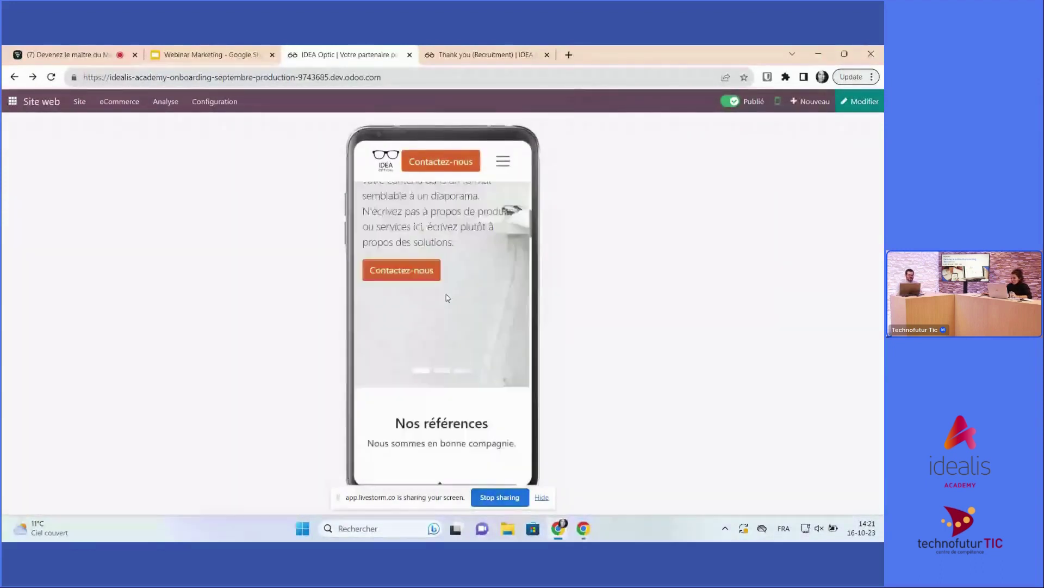
scroll(447, 297, down, 5)
scroll(445, 314, down, 4)
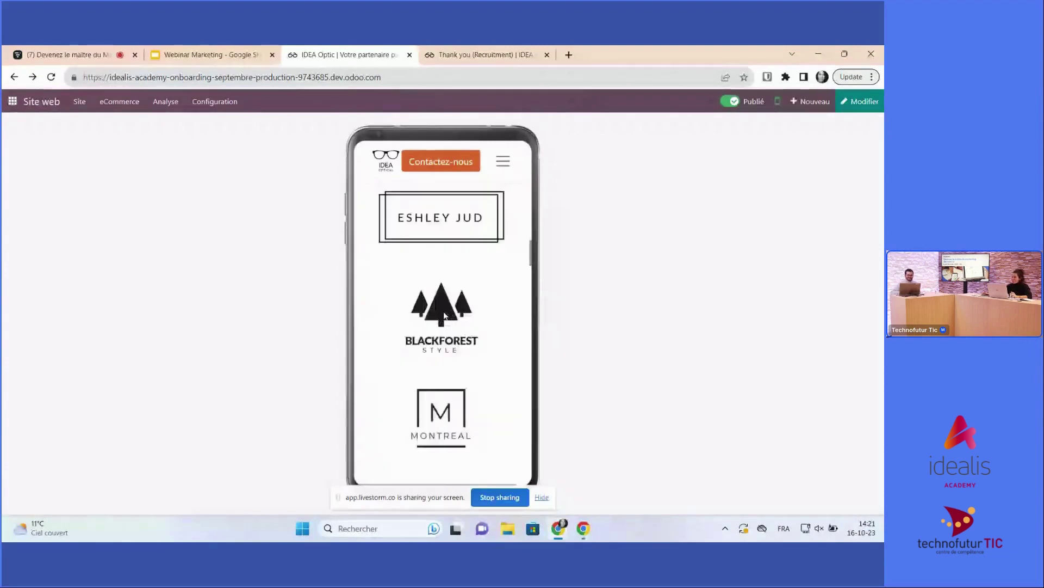
scroll(445, 315, down, 5)
scroll(451, 314, down, 3)
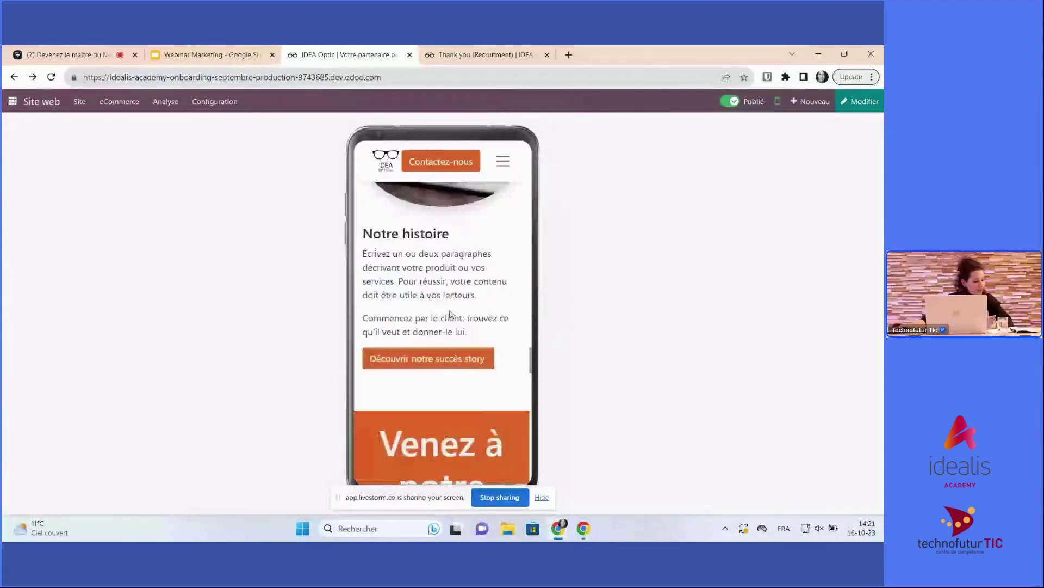
scroll(450, 315, down, 4)
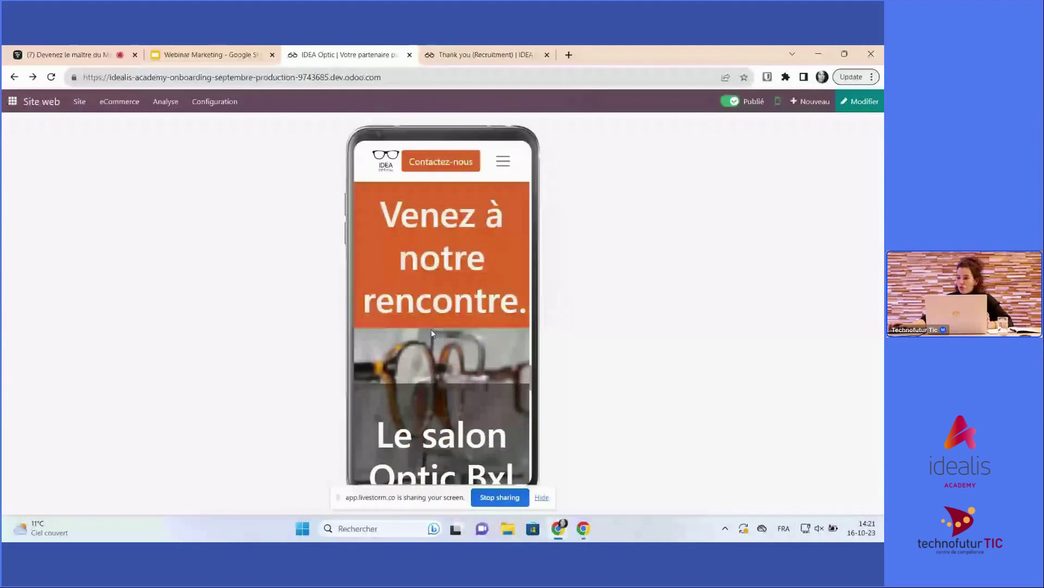
scroll(432, 333, up, 15)
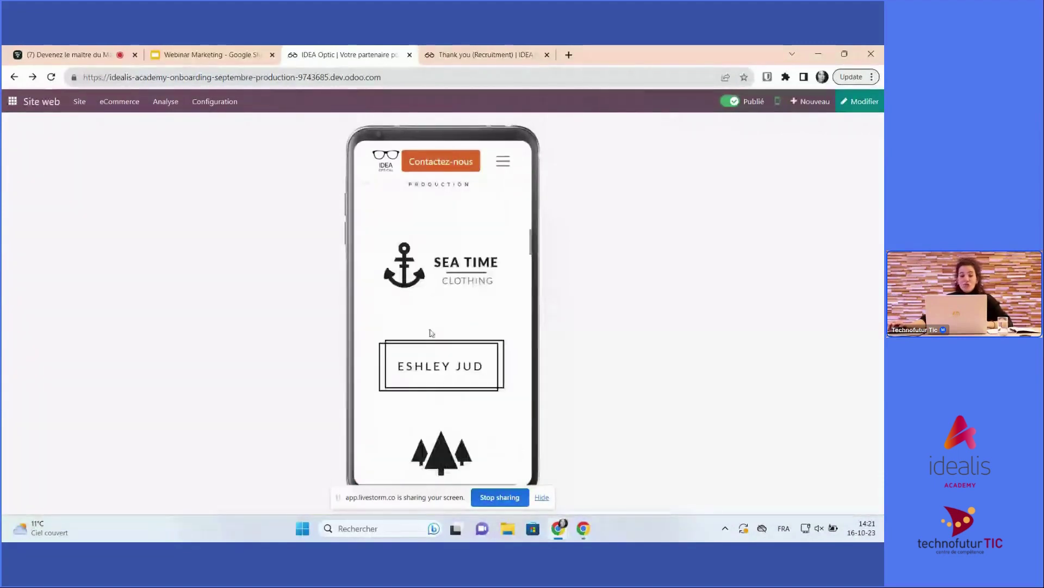
scroll(433, 333, up, 5)
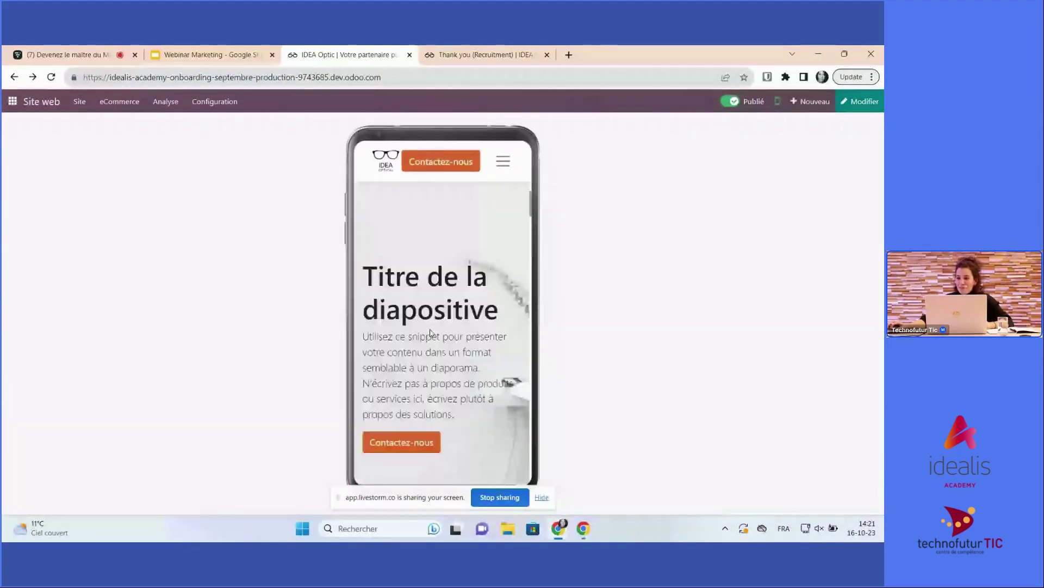
Return to the desktop view and examine the types of new content that can be created for the site
click(778, 104)
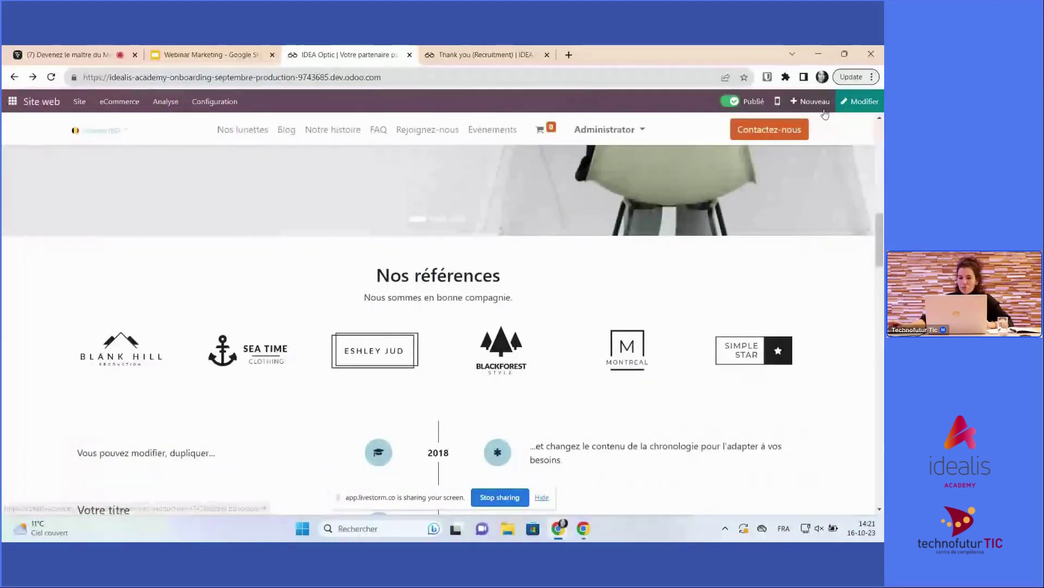
click(809, 102)
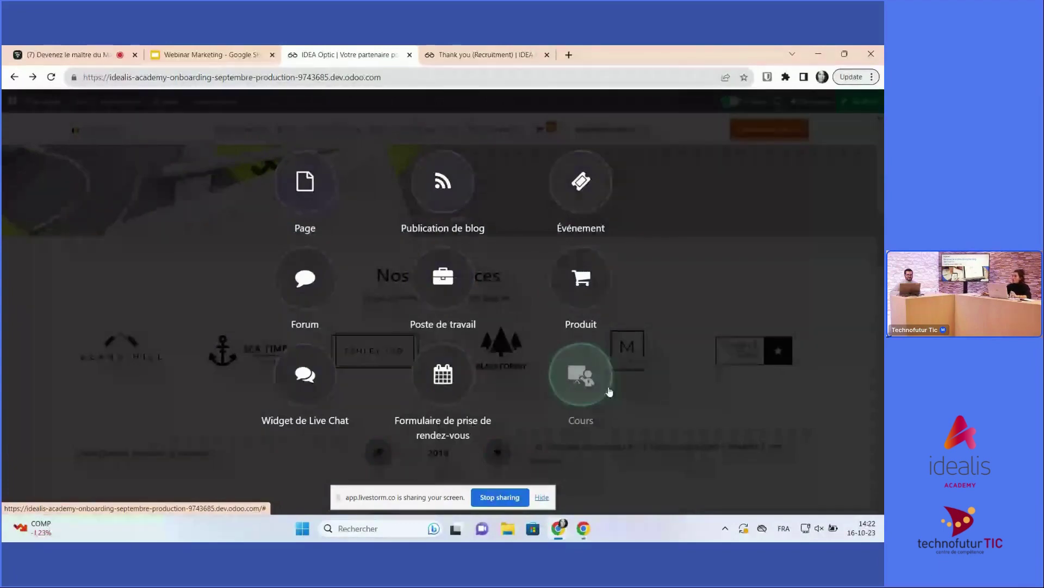
click(704, 358)
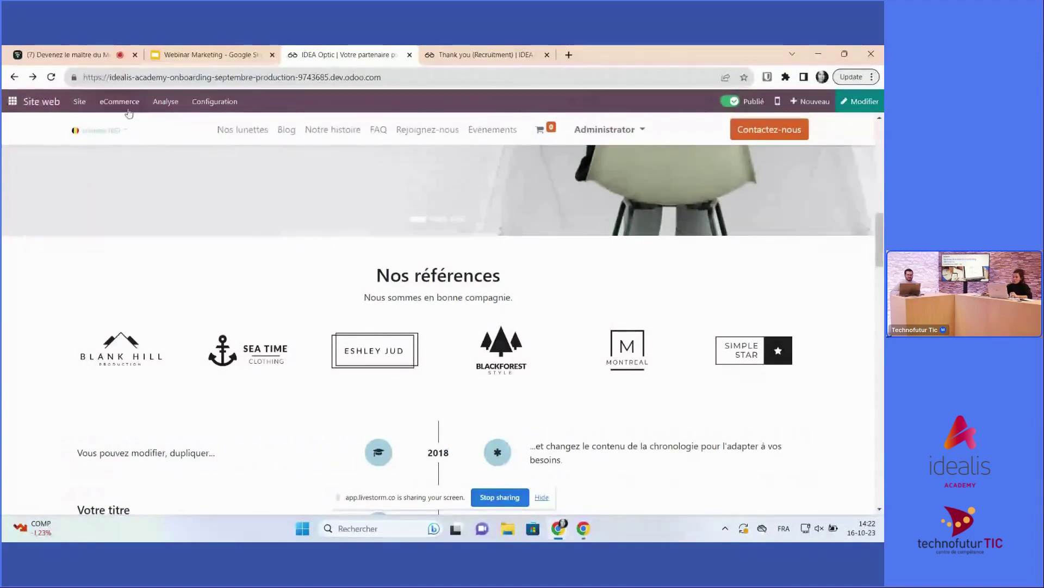
Open the site's menu editor, examine the name and URL of the "Nos lunettes" entry and close the editor
click(80, 101)
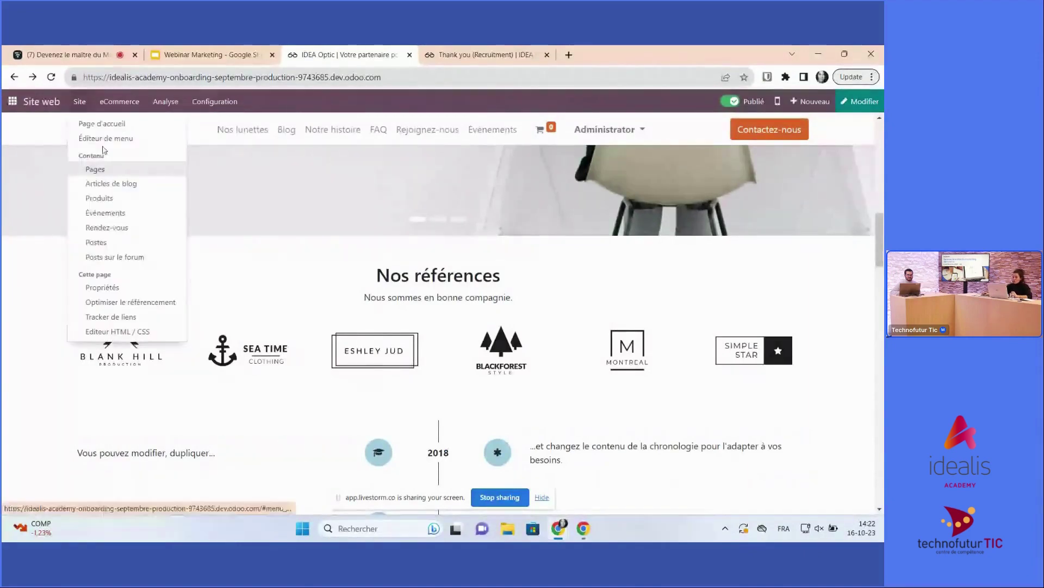
click(98, 138)
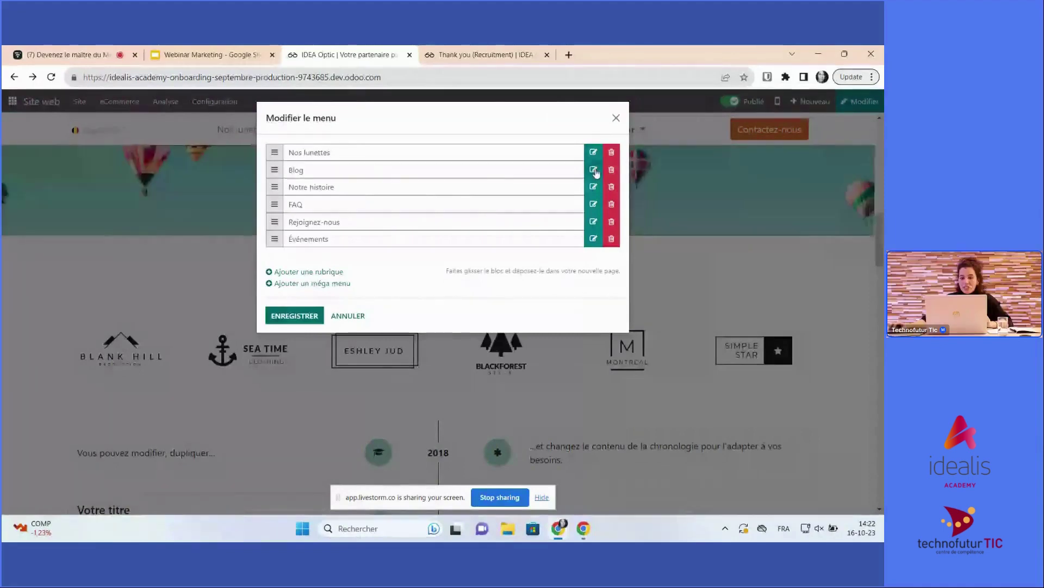
click(593, 152)
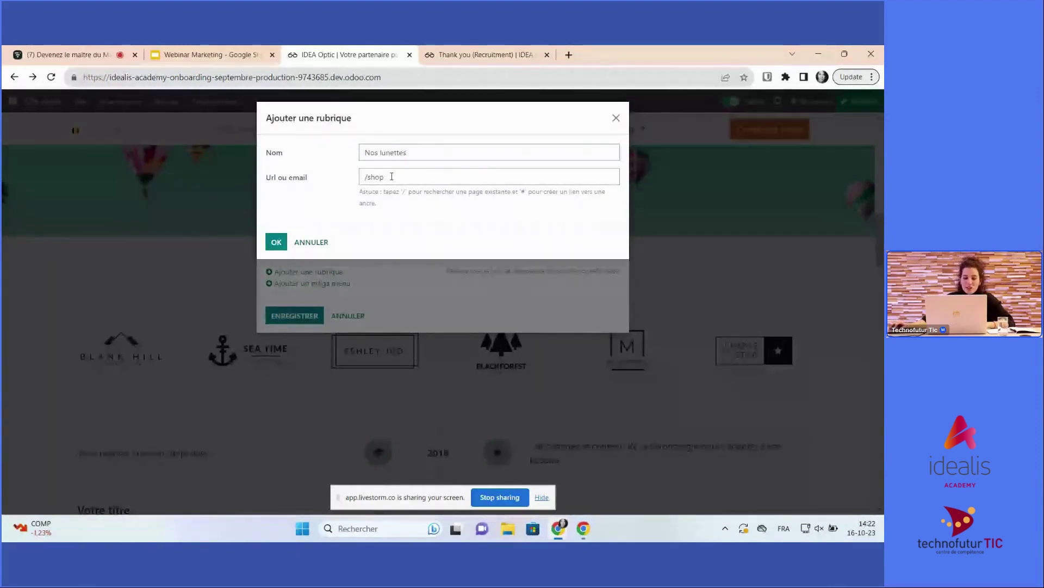
click(276, 243)
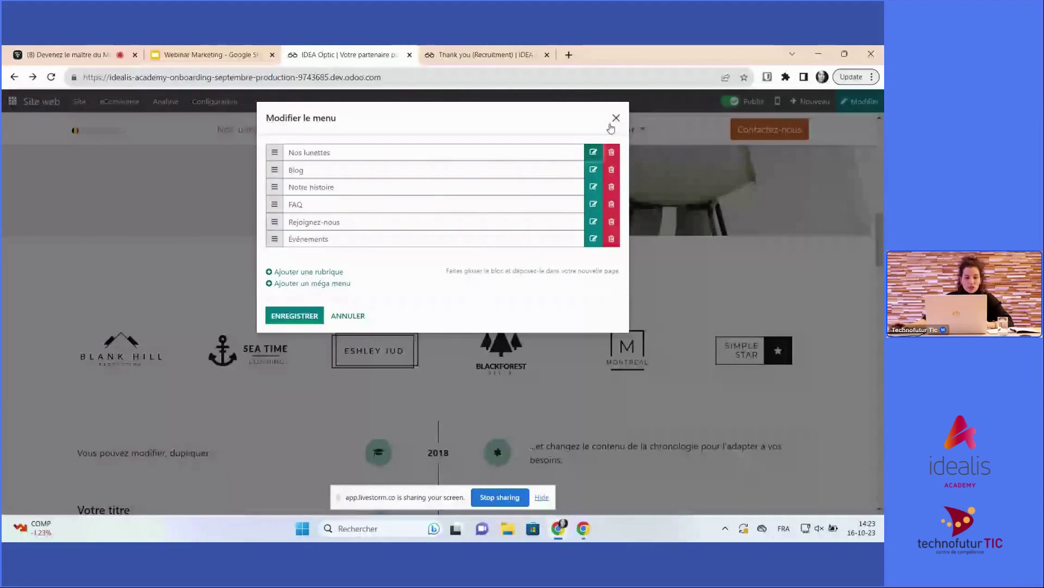
click(616, 119)
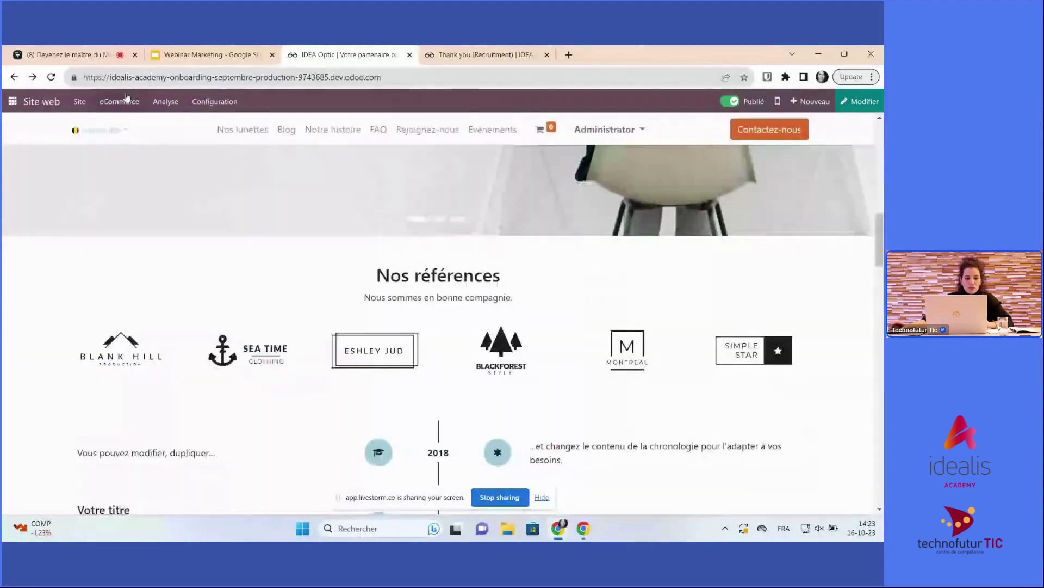
Open the homepage's page properties and examine its name, URL, publishing options and publication date calendar
click(80, 101)
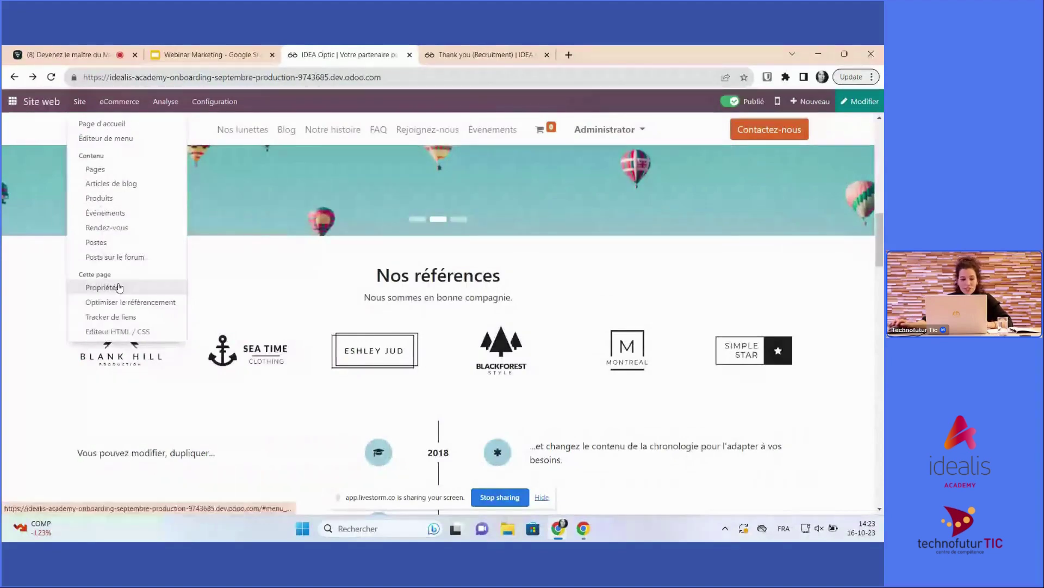
click(118, 287)
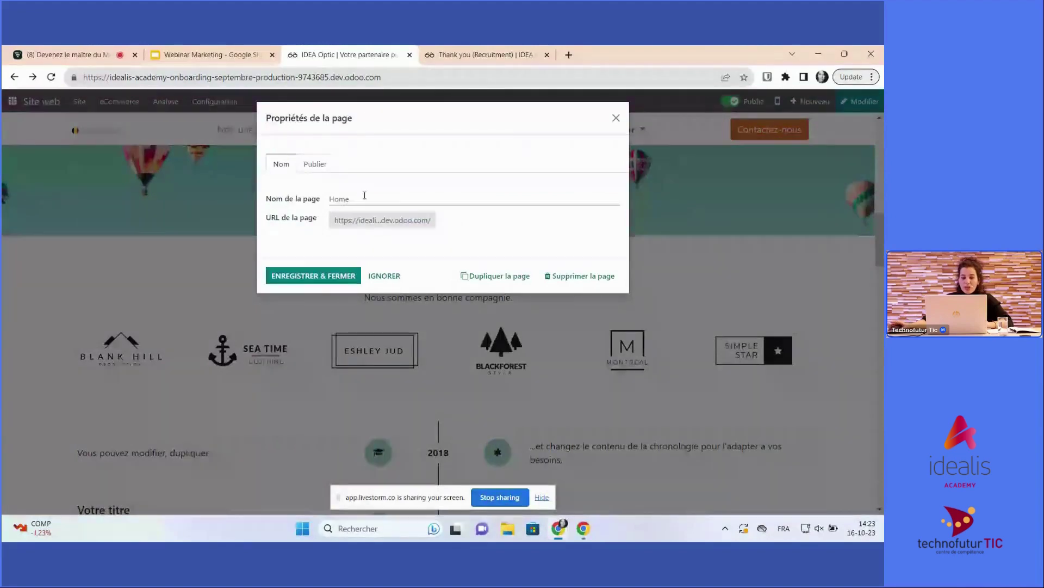
click(314, 165)
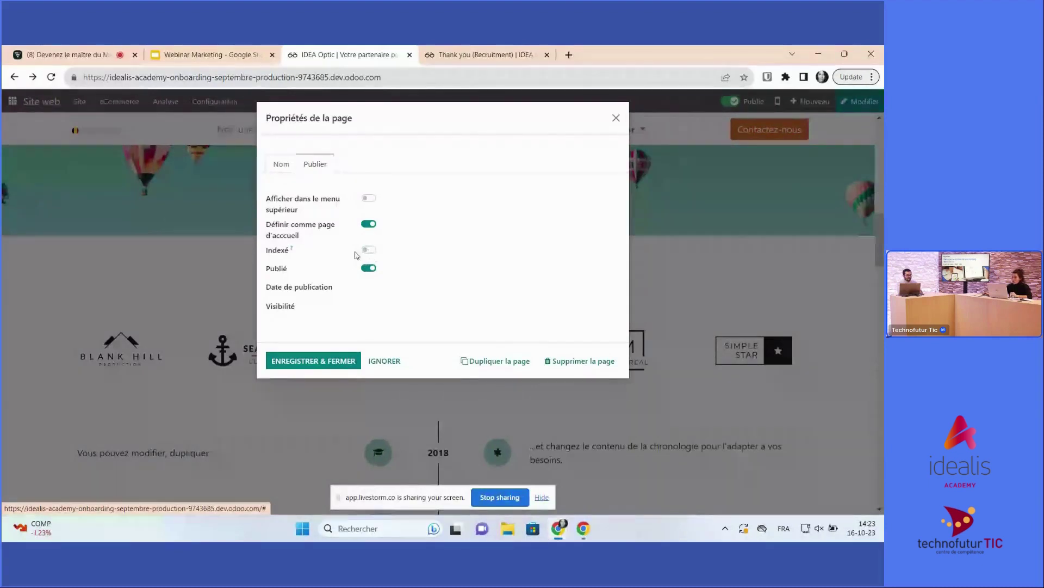
click(375, 292)
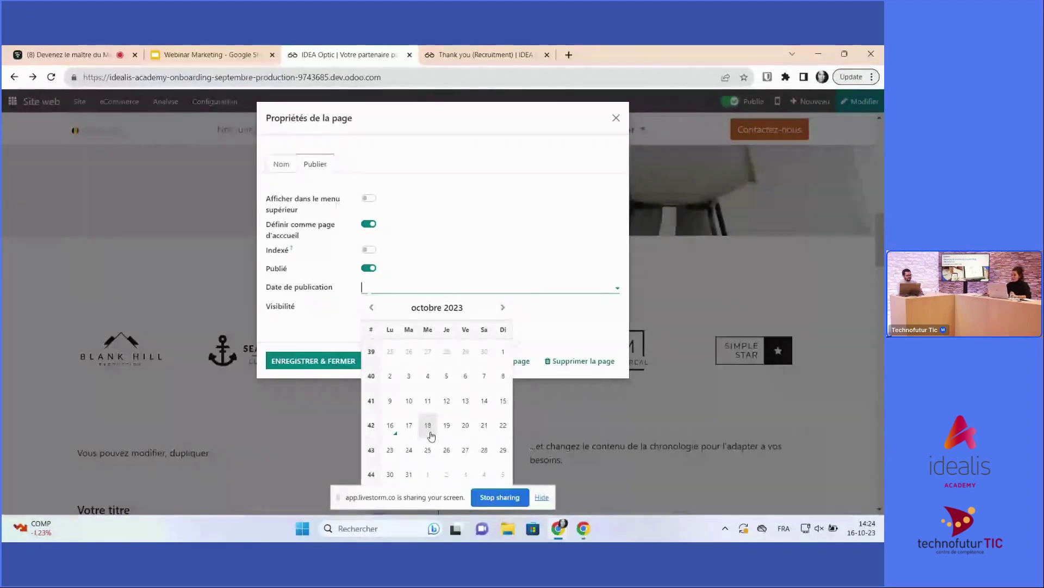
click(306, 331)
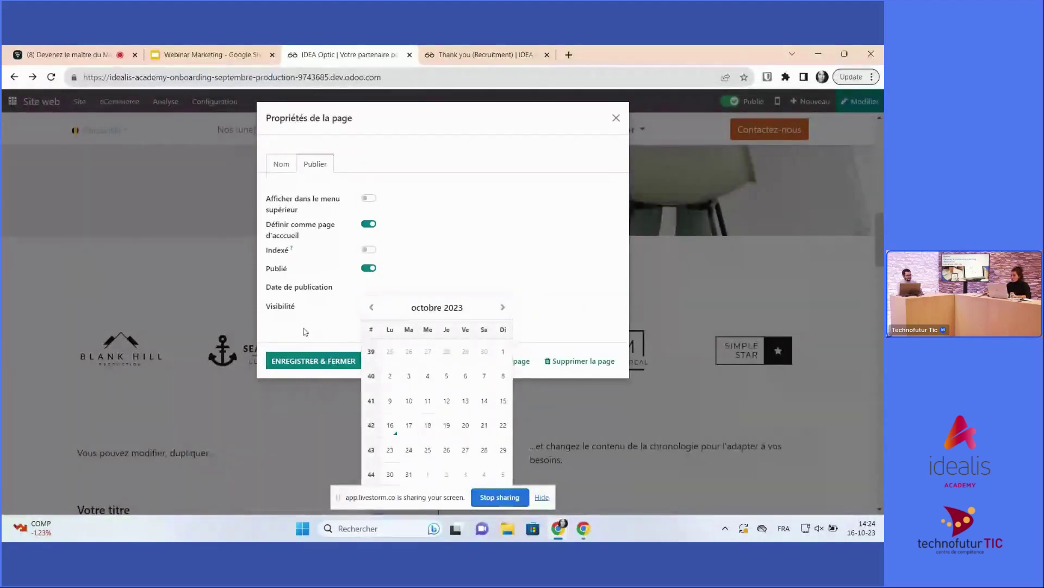
Try setting the homepage's visibility to "Groupe restreint", examine the selectable authorised groups and discard the page properties
click(395, 308)
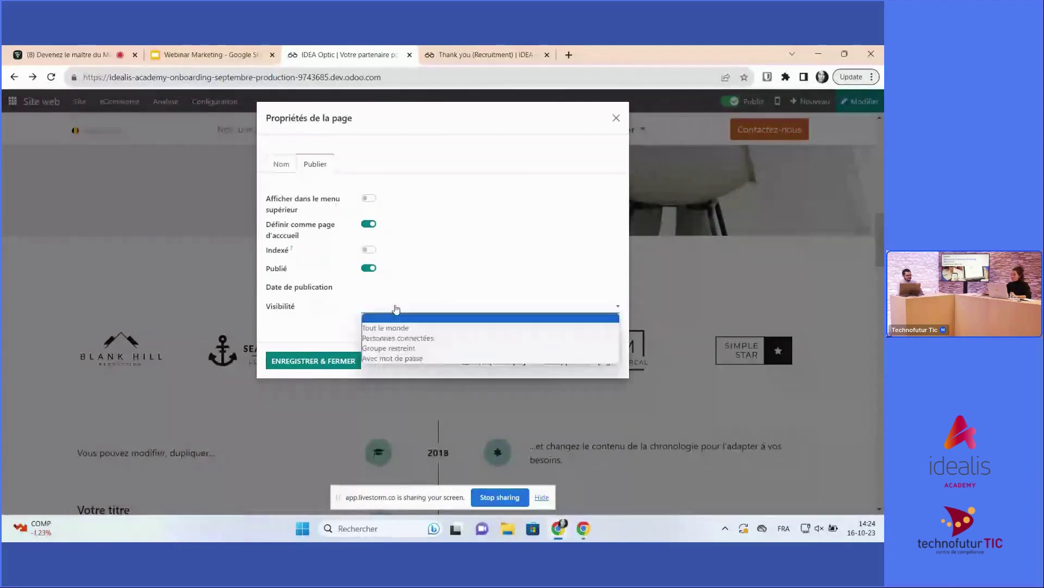
click(477, 348)
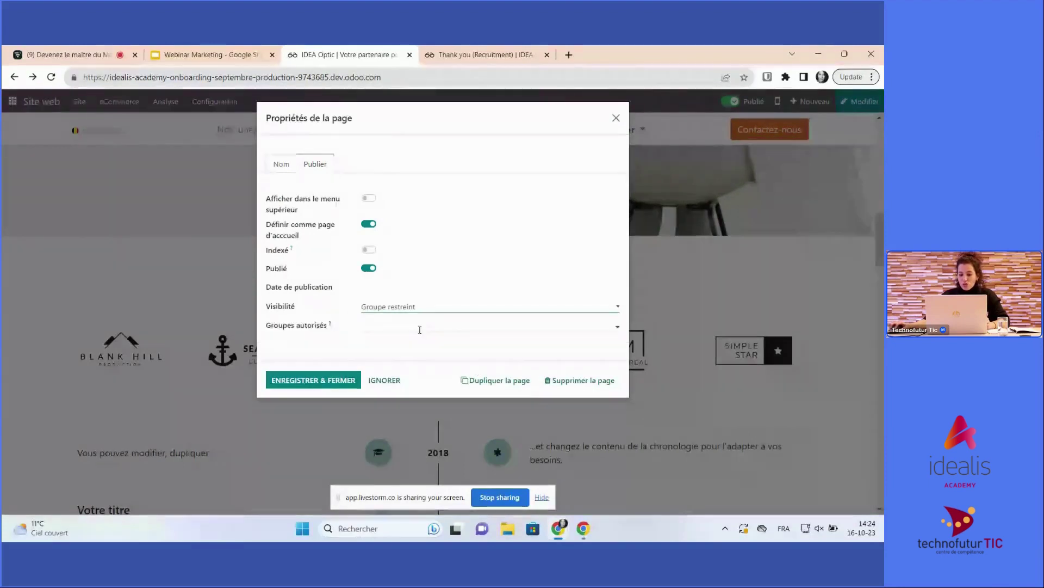
click(402, 326)
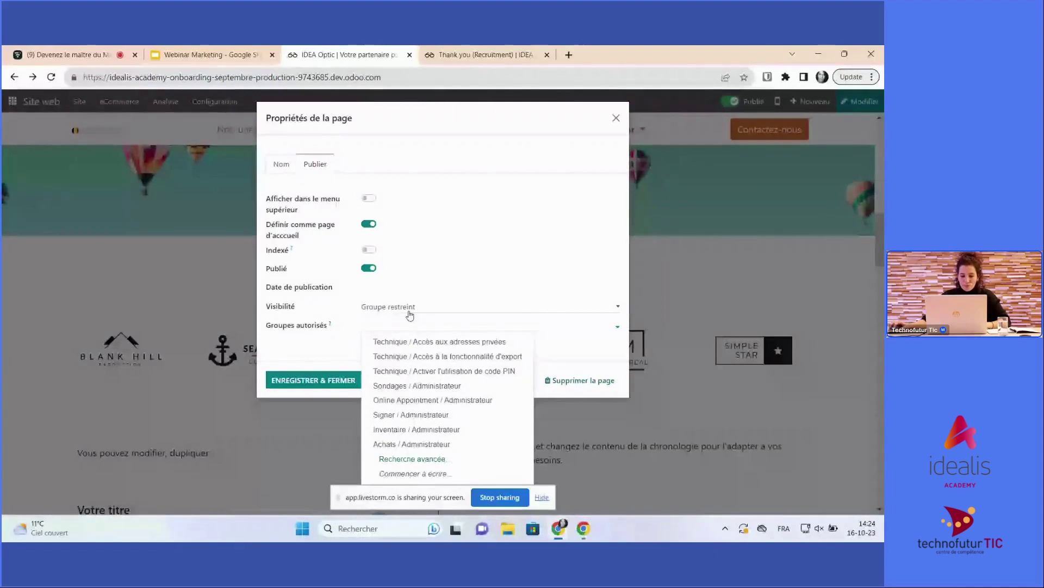
click(495, 265)
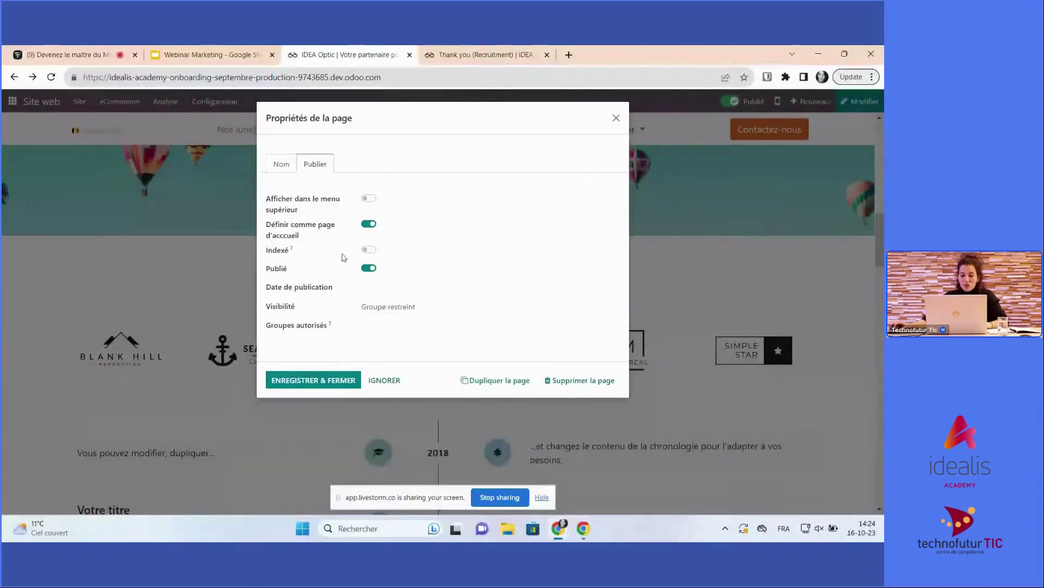
click(390, 390)
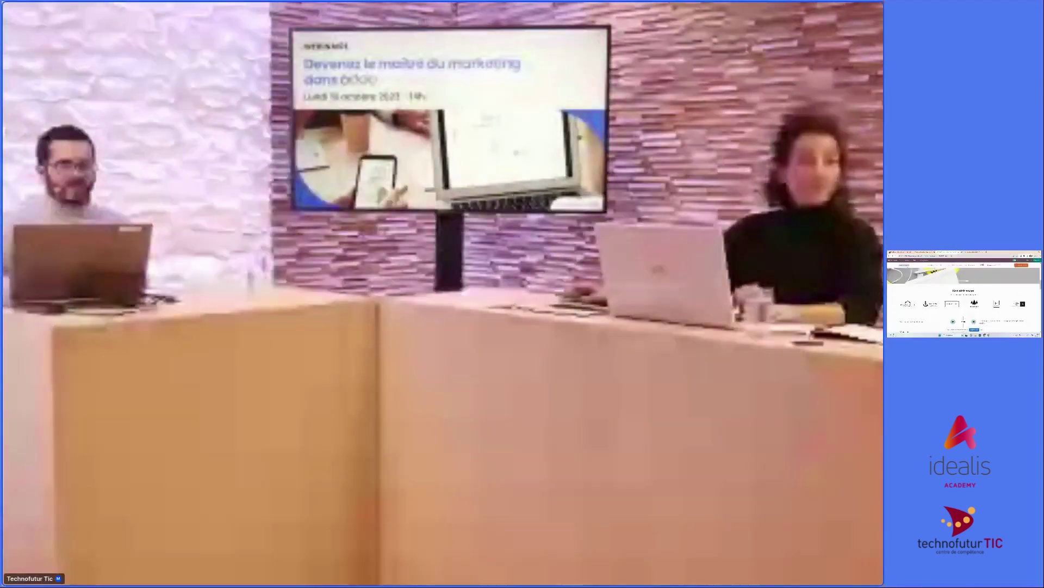
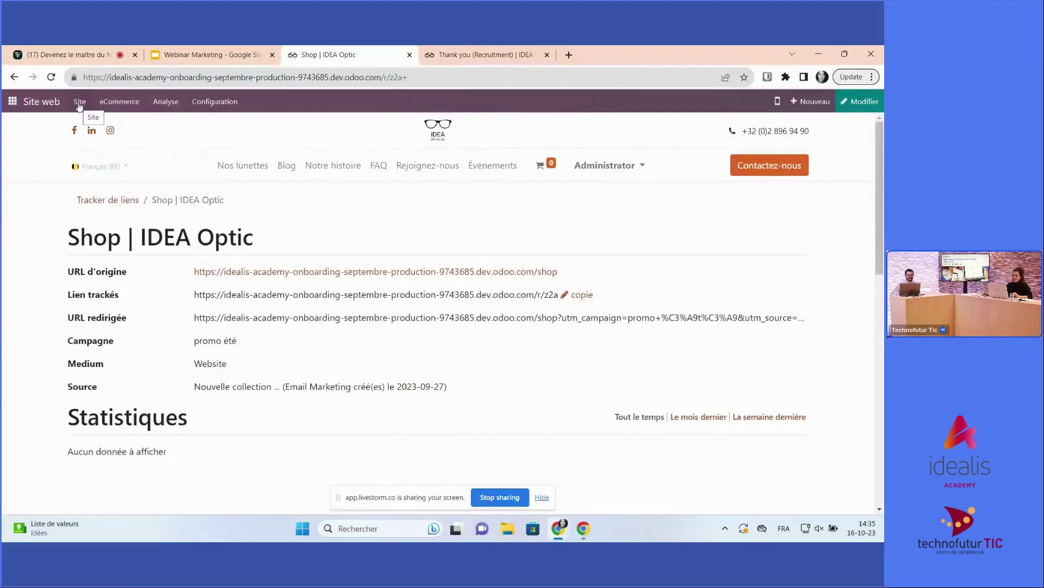
Open the search engine optimisation settings of the "Shop | IDEA Optic" tracked link page and add the French (BE) keyword "lunettes"
click(79, 103)
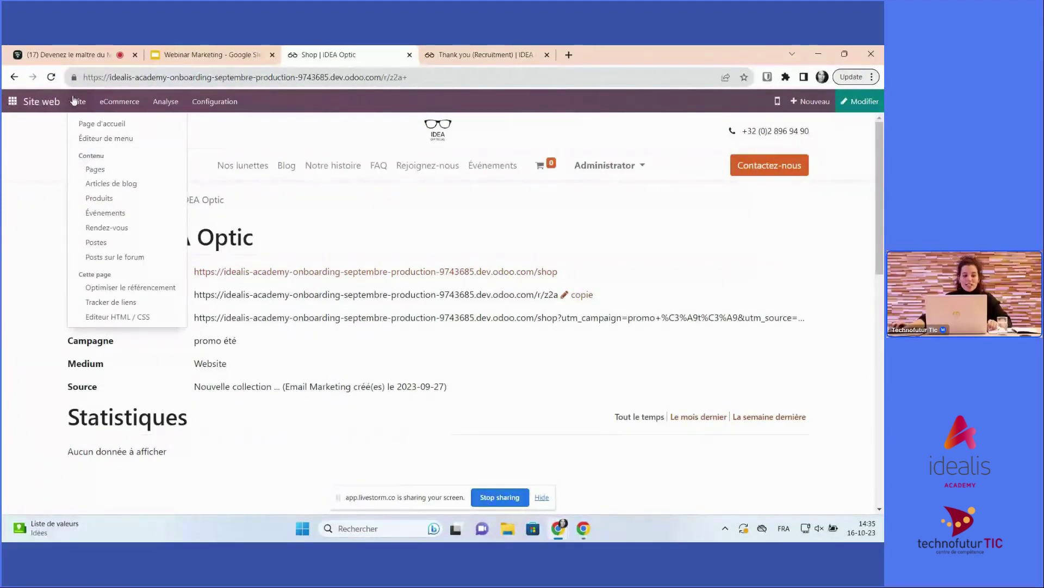
click(128, 288)
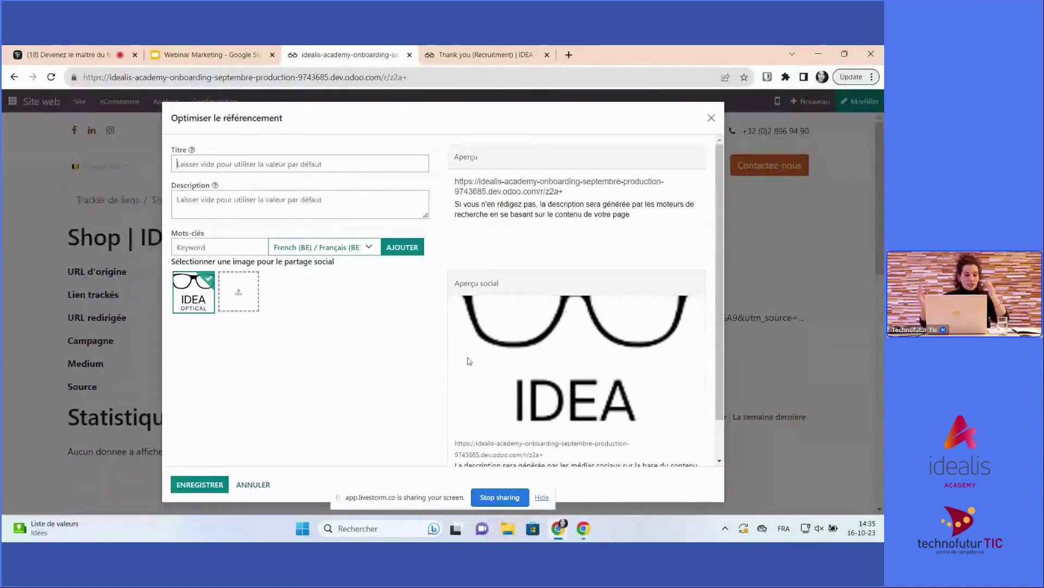
scroll(576, 402, down, 1)
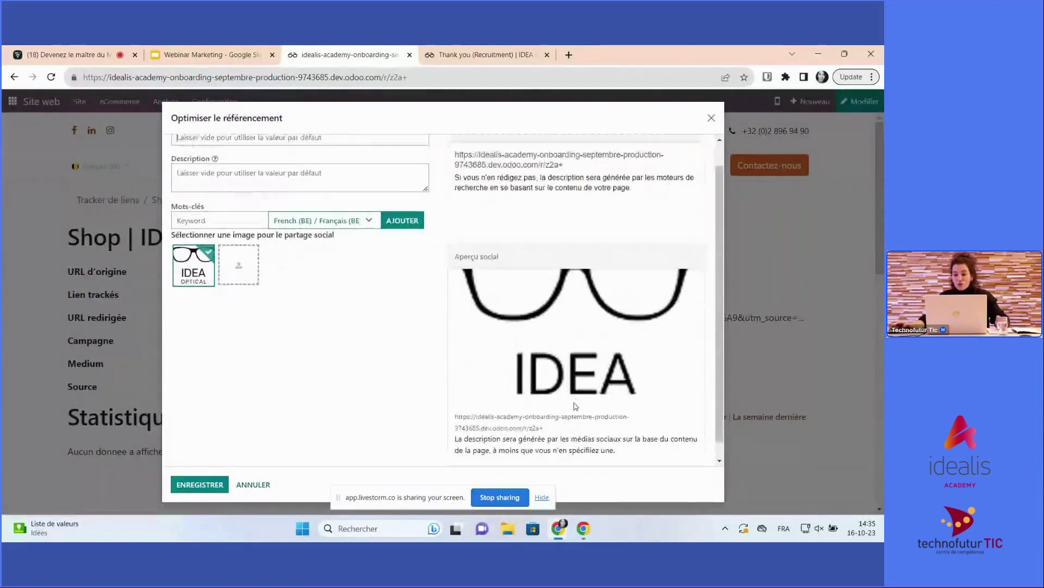
scroll(576, 405, up, 1)
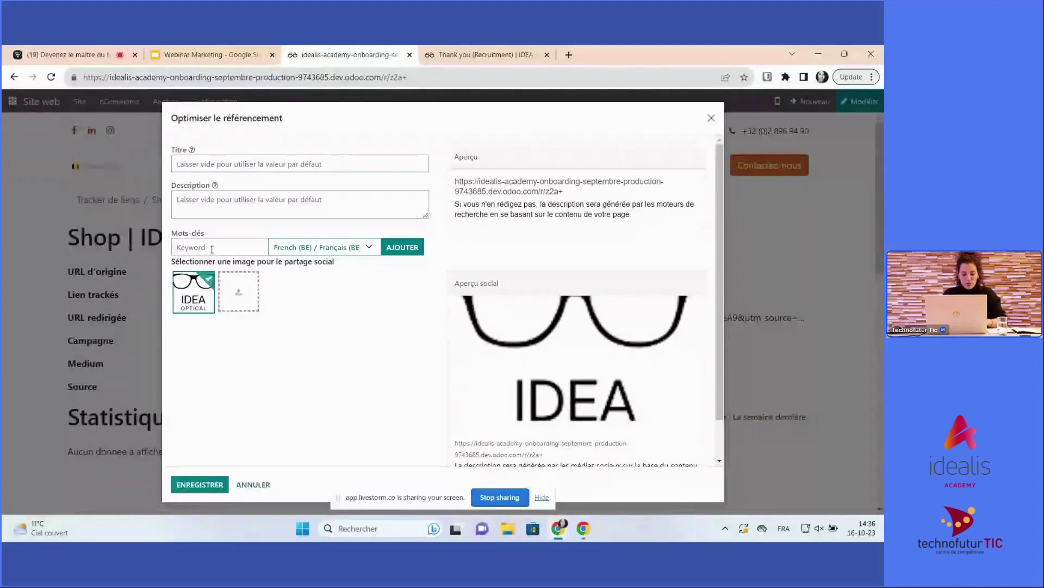
text(lunet)
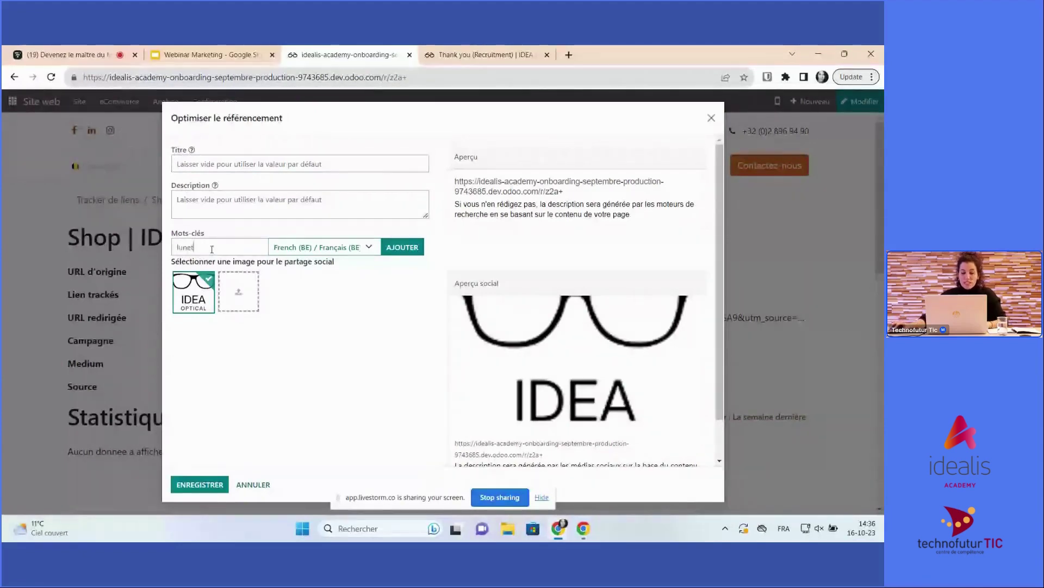
text(tes)
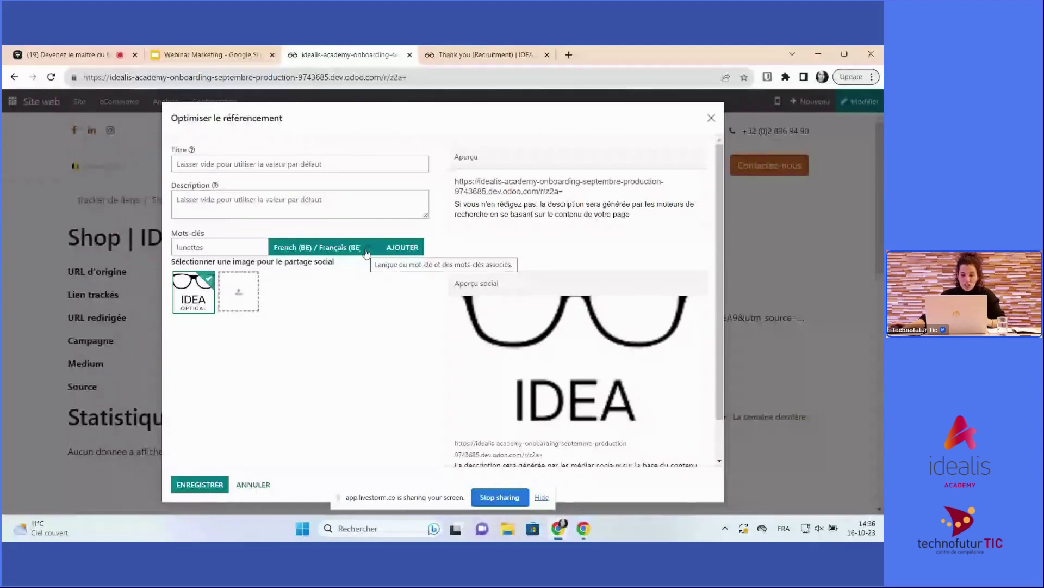
click(404, 251)
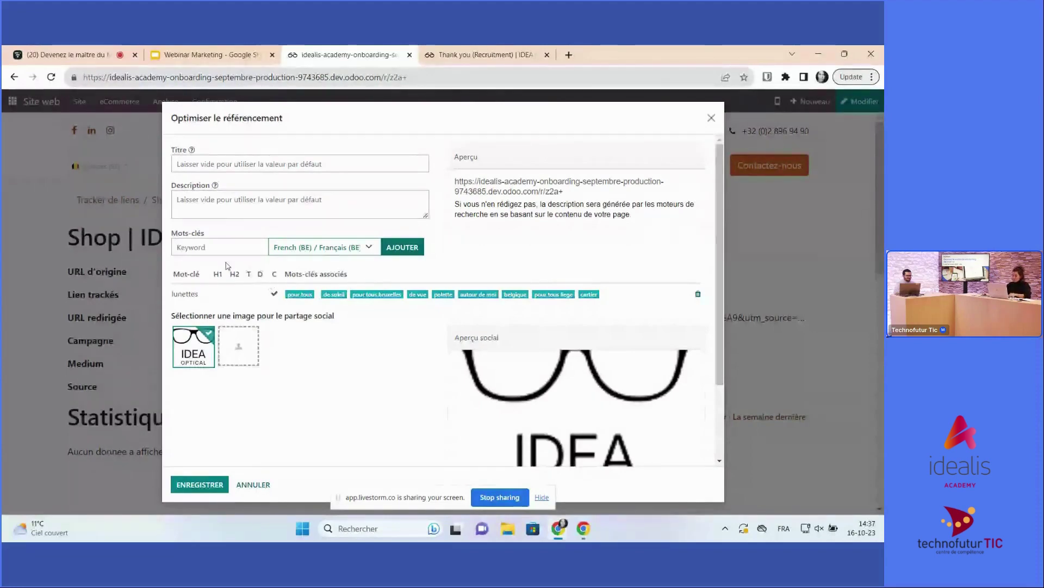
Set the page's SEO title to "Nos lunettes sont les plus chouettes"
text(N)
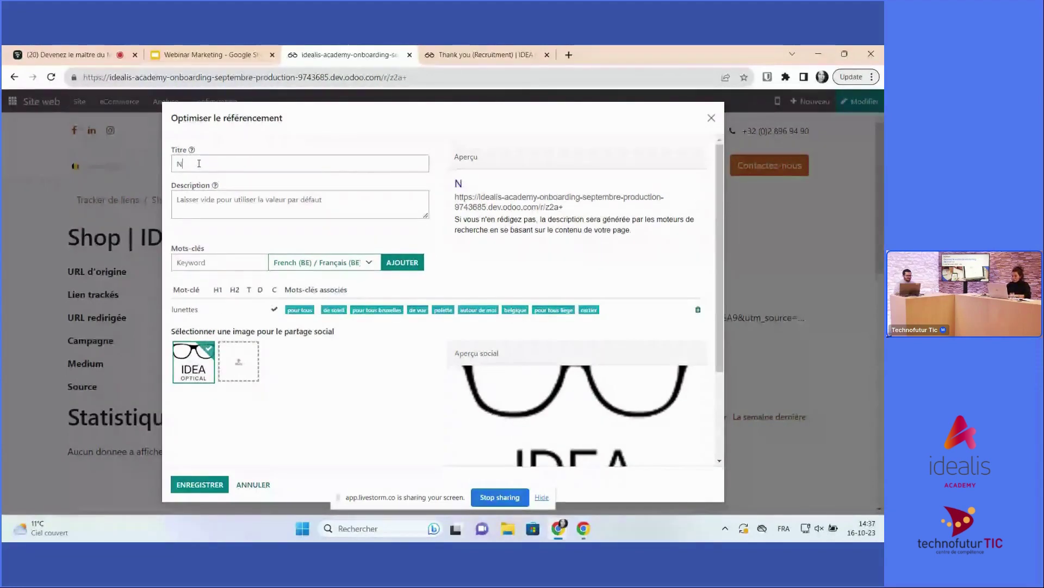
text(os lunettes)
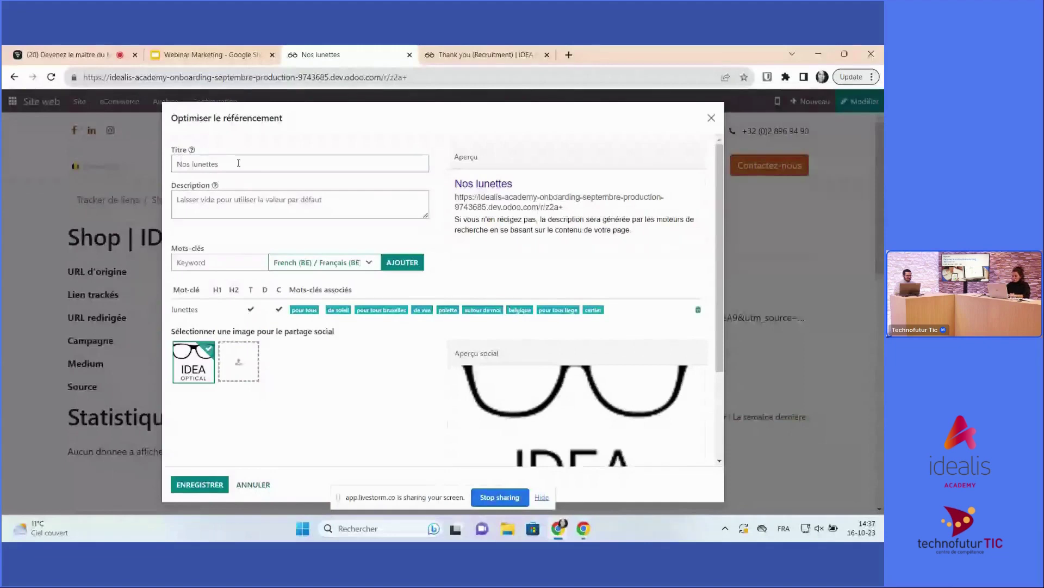
text(sont les )
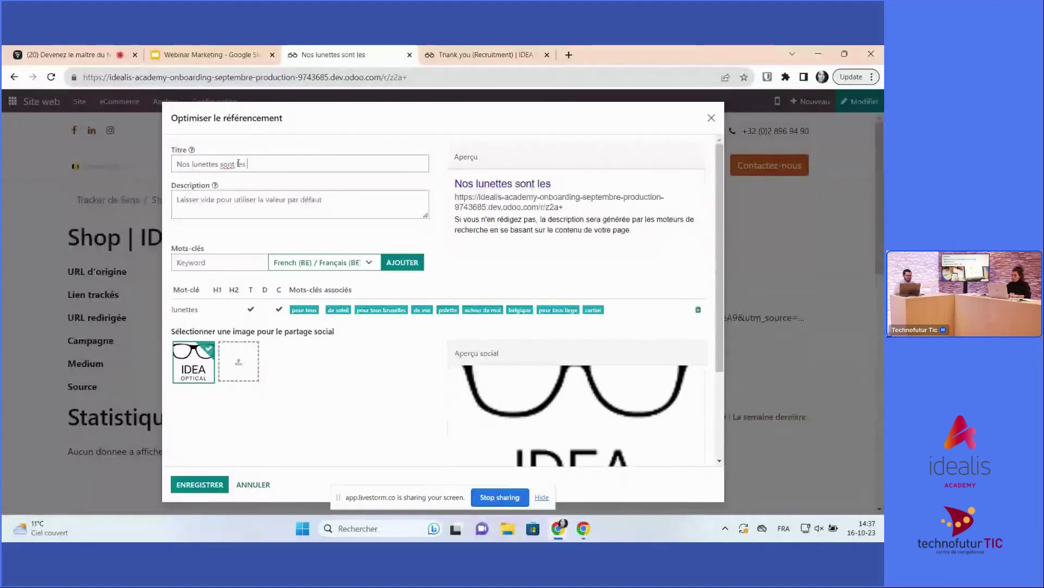
text(plus chouette)
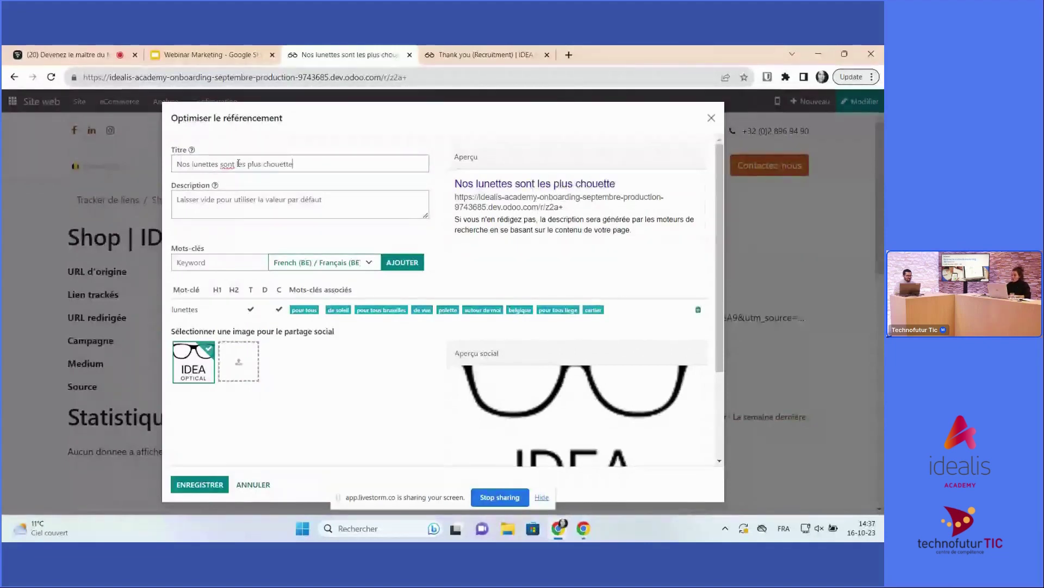
text(s)
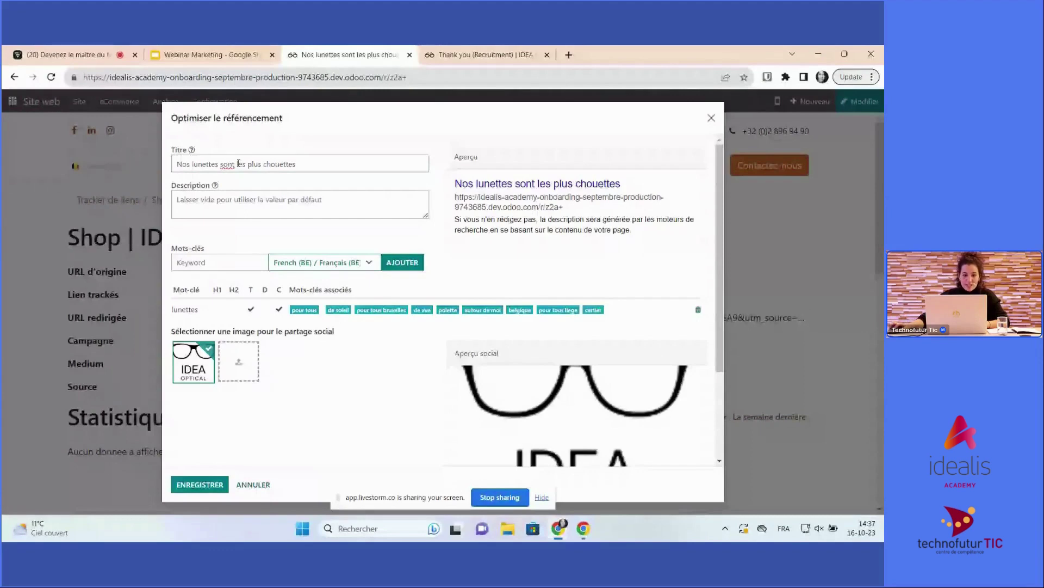
Enter the SEO description "Des lunettes et des montures et toutes sortes d'accessoires"
click(211, 197)
text(Des lu)
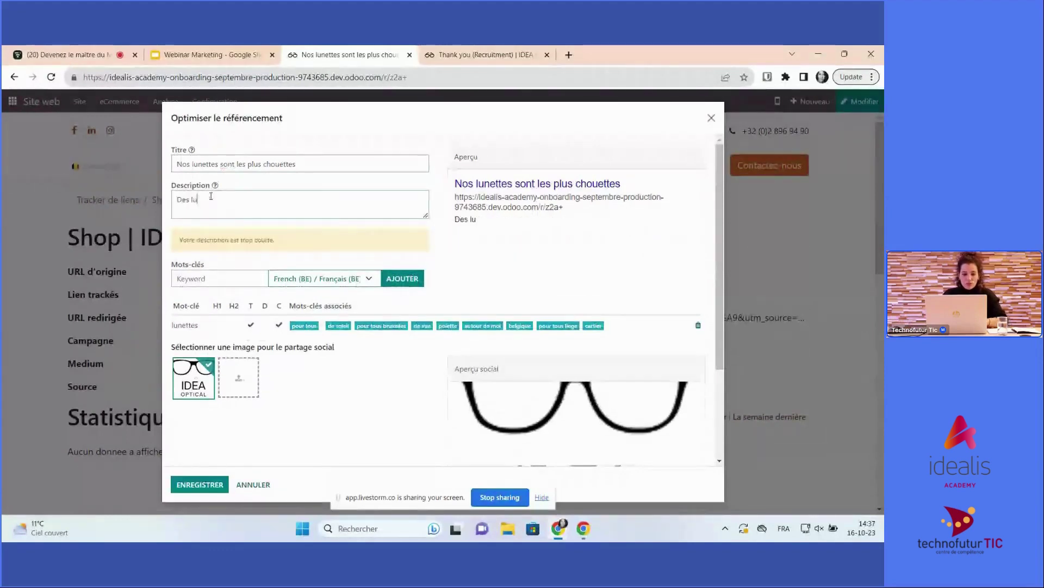
text(nettes et des)
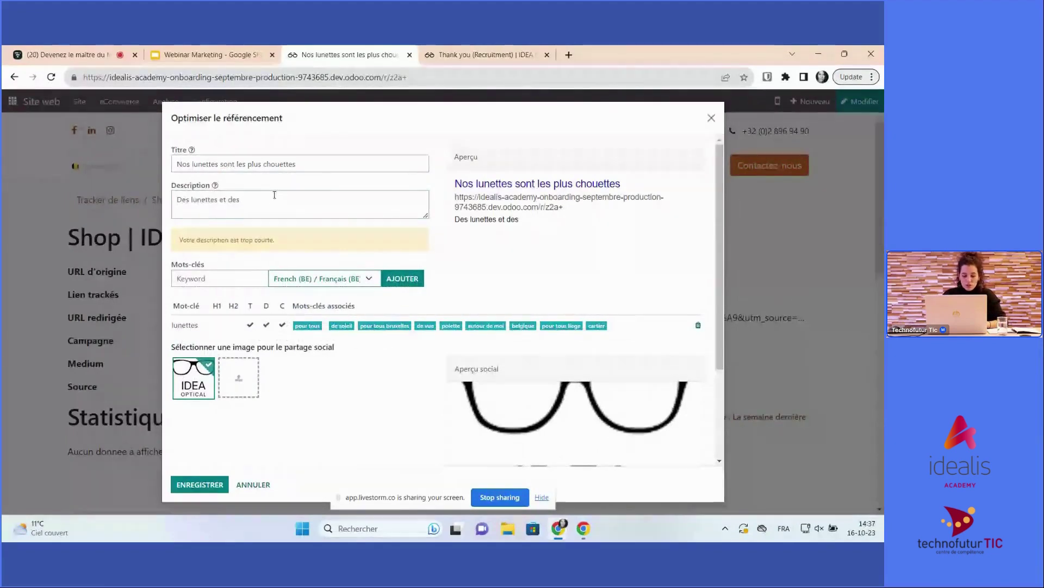
text(mo)
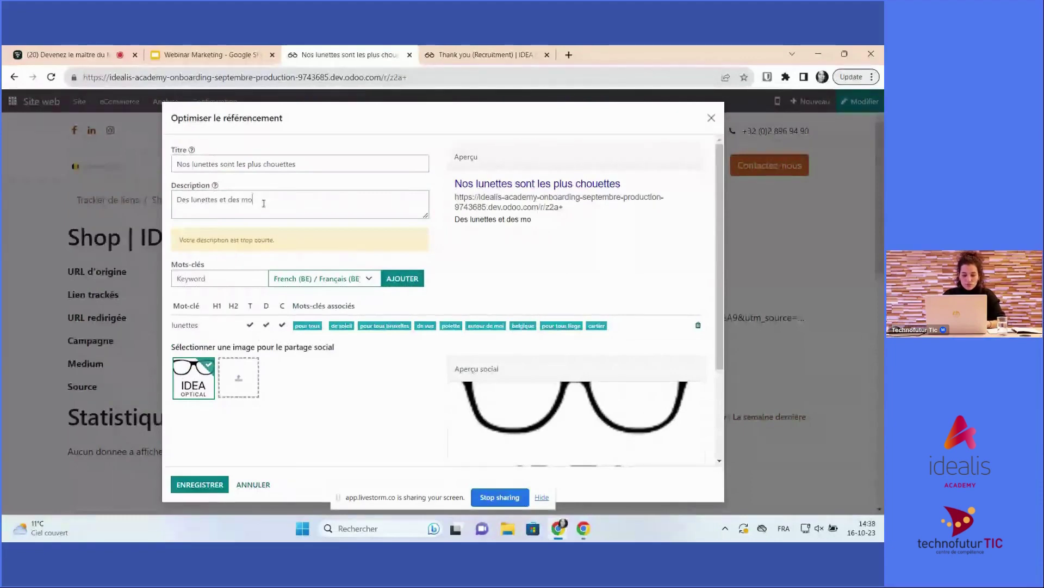
text(ntures et )
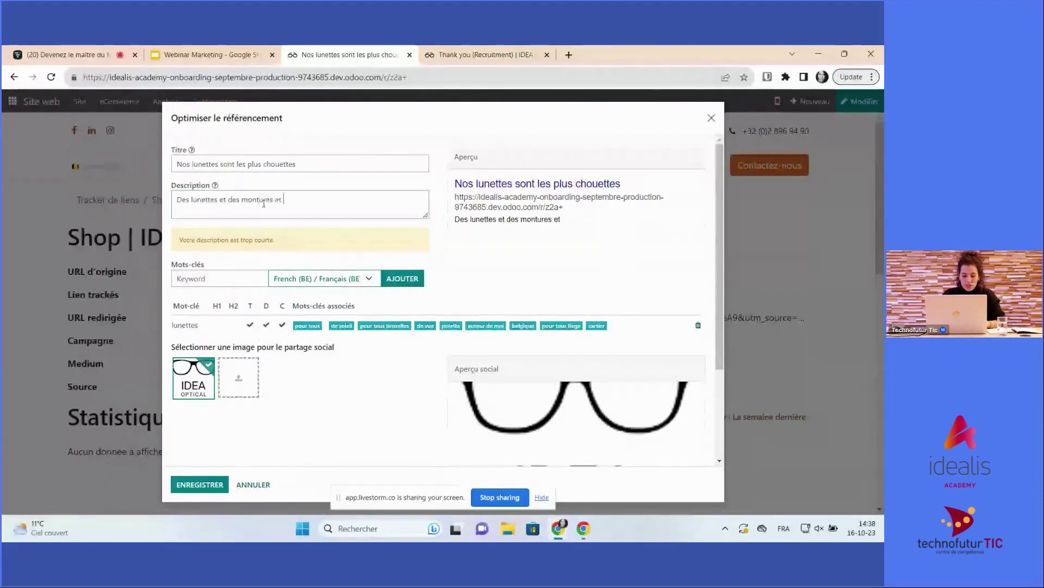
text(toute)
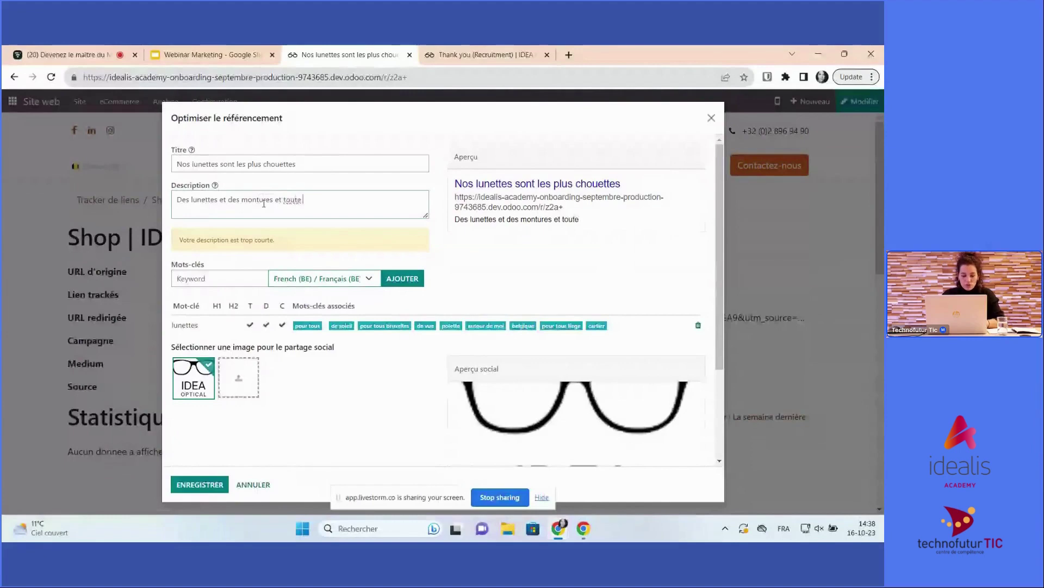
text(s)
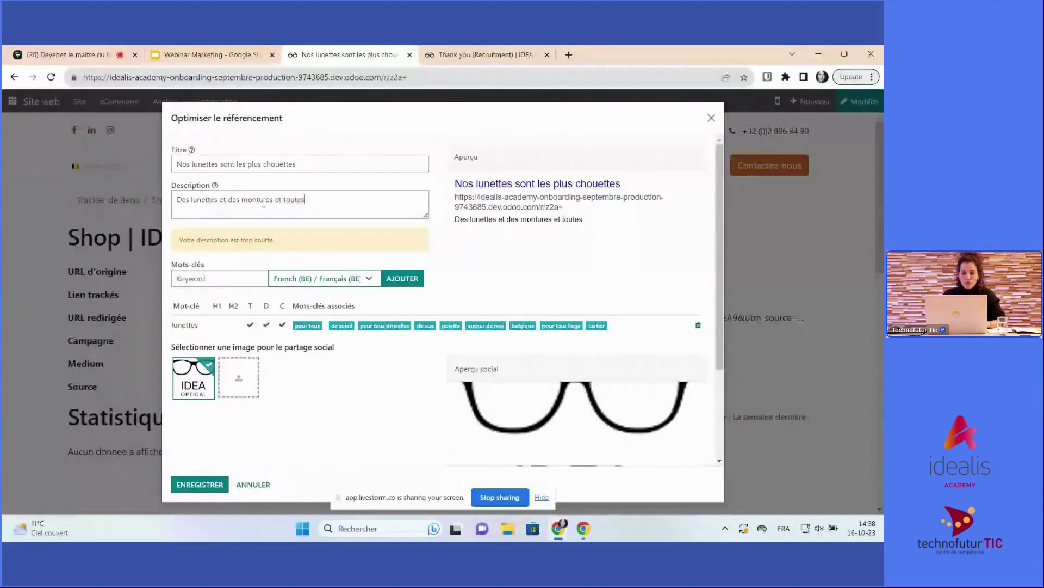
text( sortes d'accessoires)
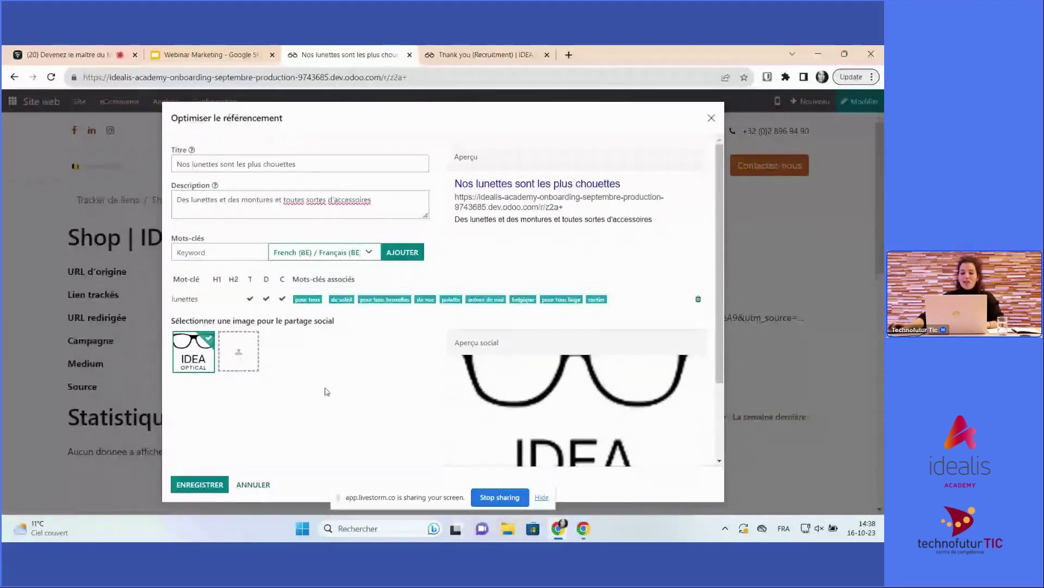
Choose the existing photo of densely packed rows of eyeglasses from the media library as the page's social sharing image
scroll(327, 391, down, 2)
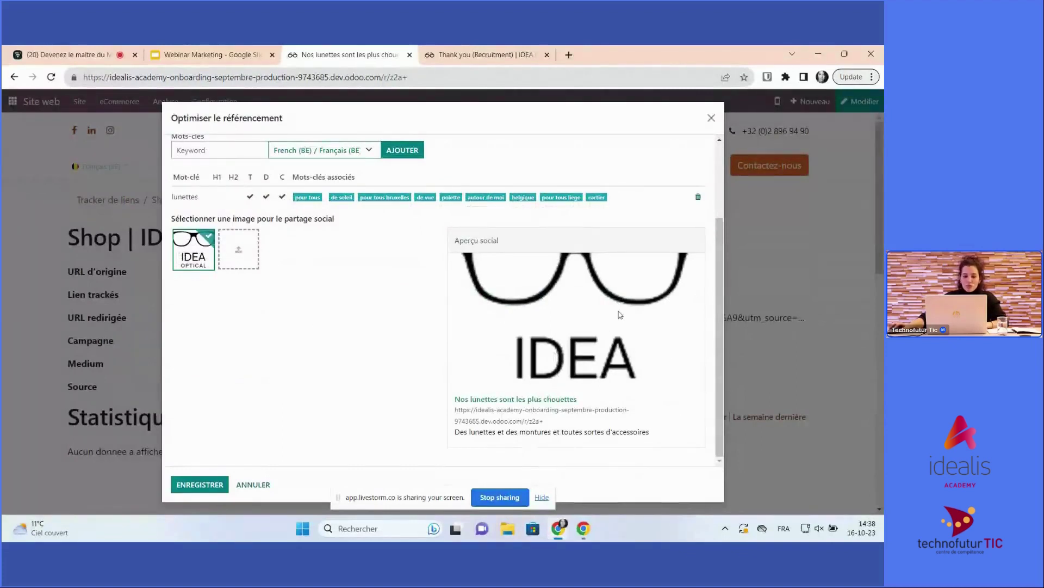
click(238, 254)
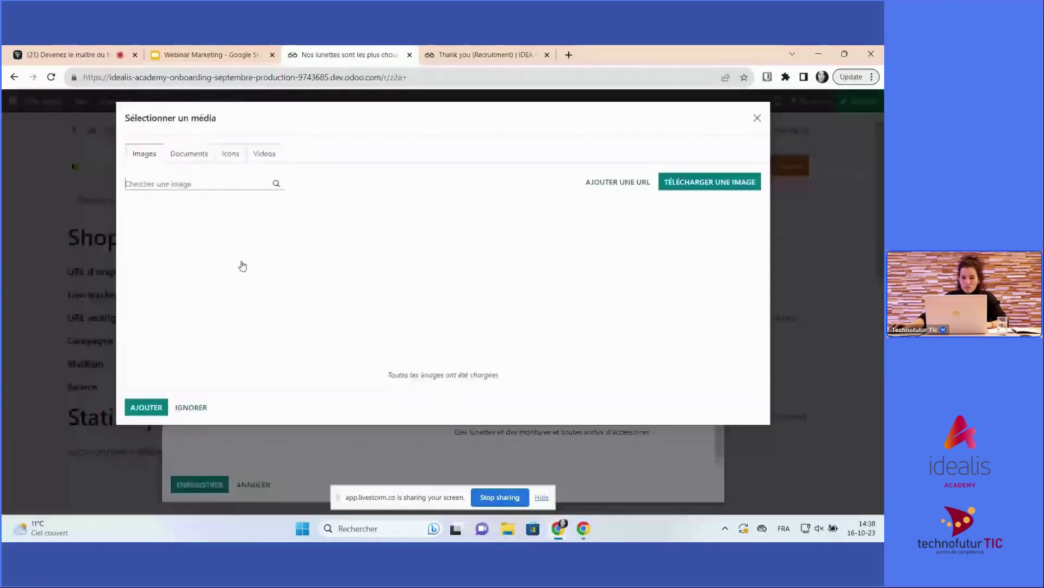
click(191, 408)
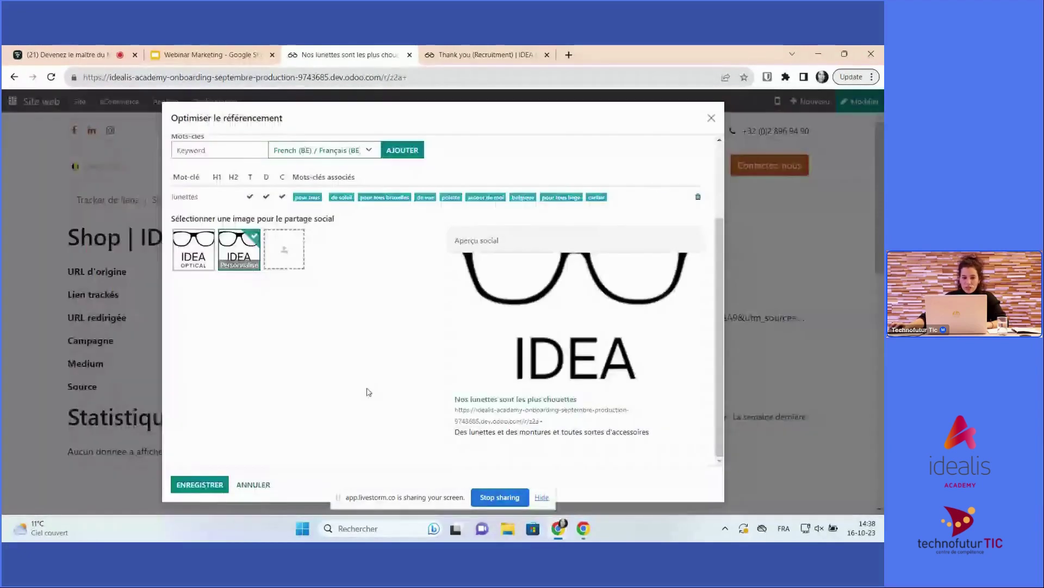
click(194, 250)
click(283, 254)
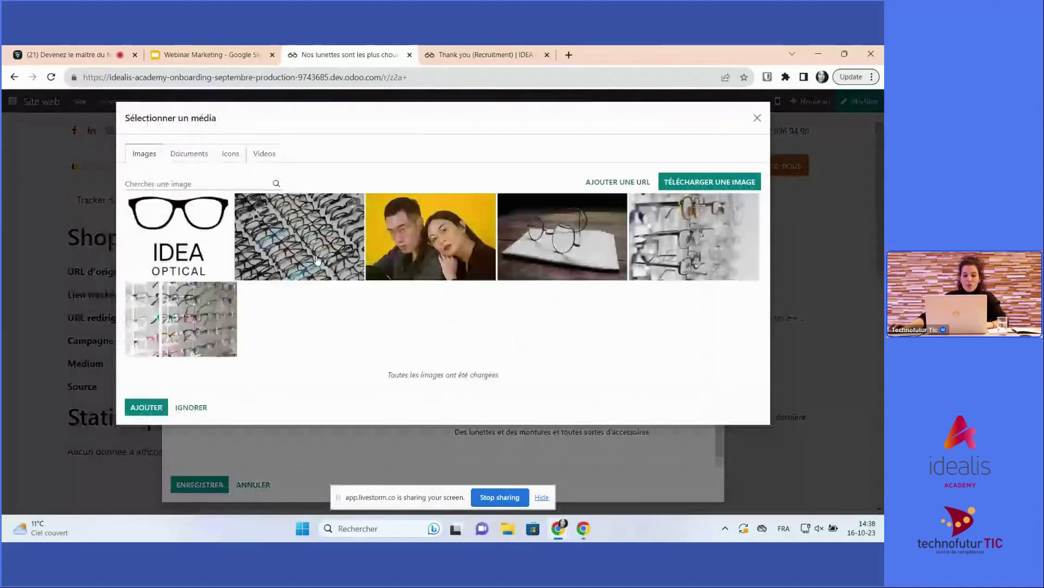
click(317, 259)
scroll(419, 342, up, 2)
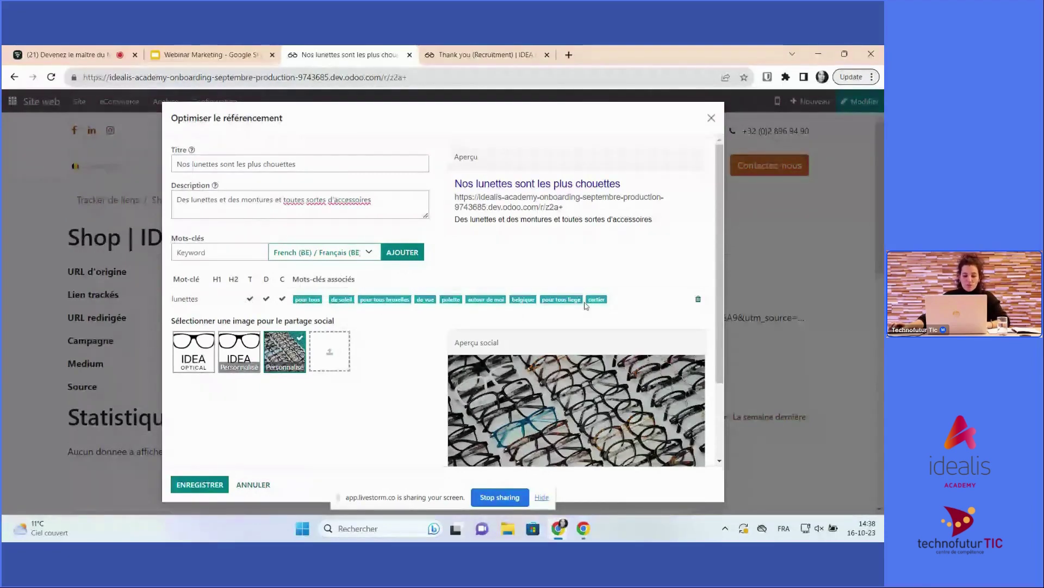
Save the search engine optimisation settings of the tracked link page and switch to the Webinar Marketing presentation in Google Slides
click(198, 484)
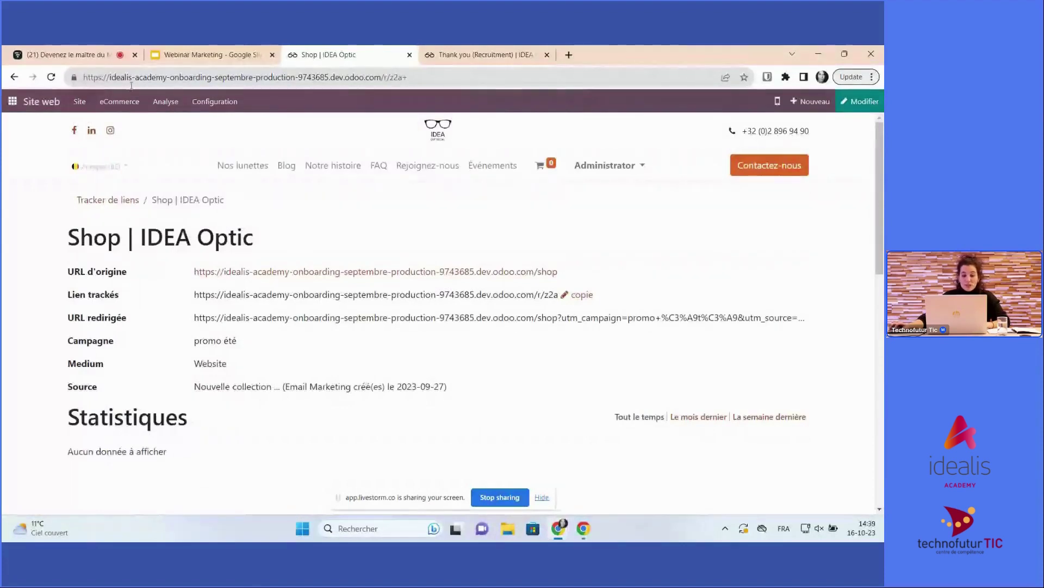
click(233, 55)
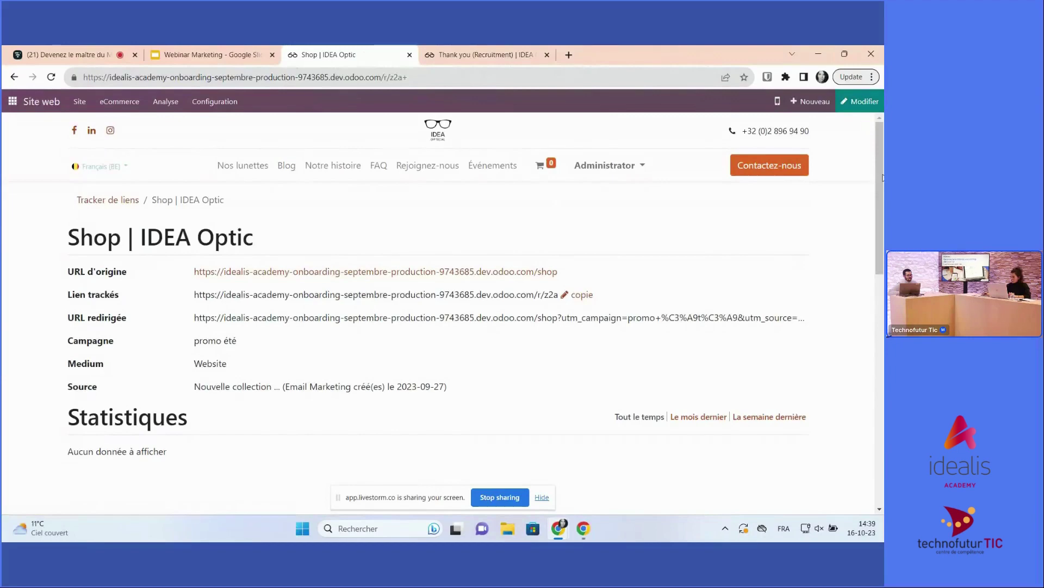
Try to add an Image - Texte block to the "Shop | IDEA Optic" tracked link page
click(862, 105)
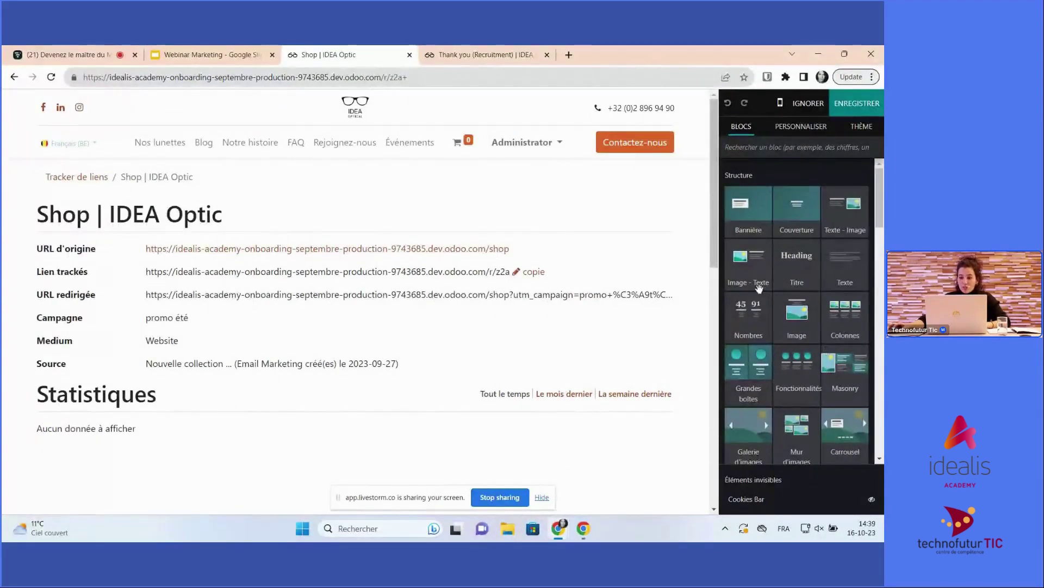
drag(746, 264, 434, 363)
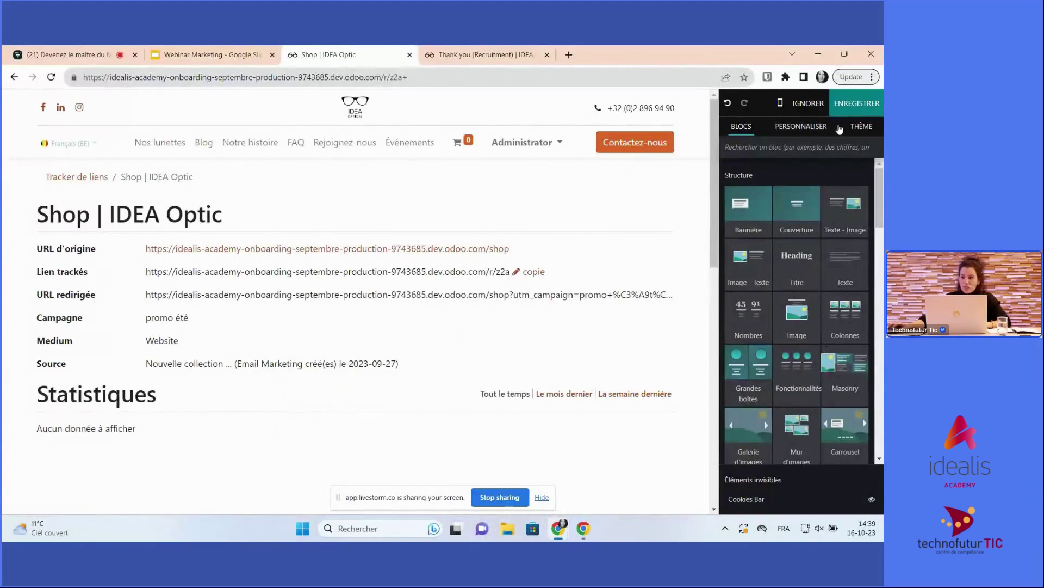
click(851, 104)
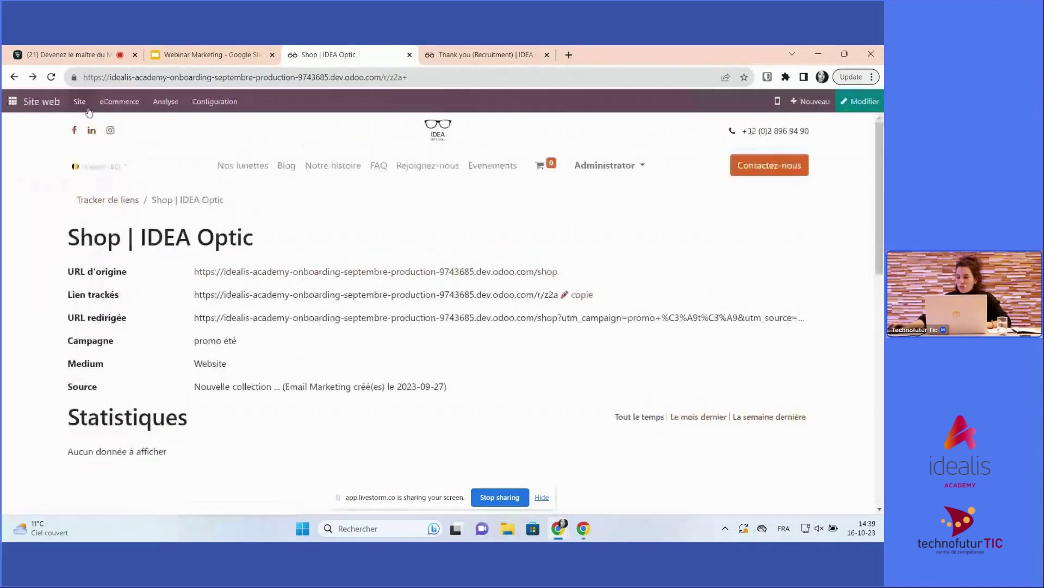
Open the homepage for editing, insert a Texte - Image block between the numbers section and the form, and select its image
click(88, 112)
click(104, 123)
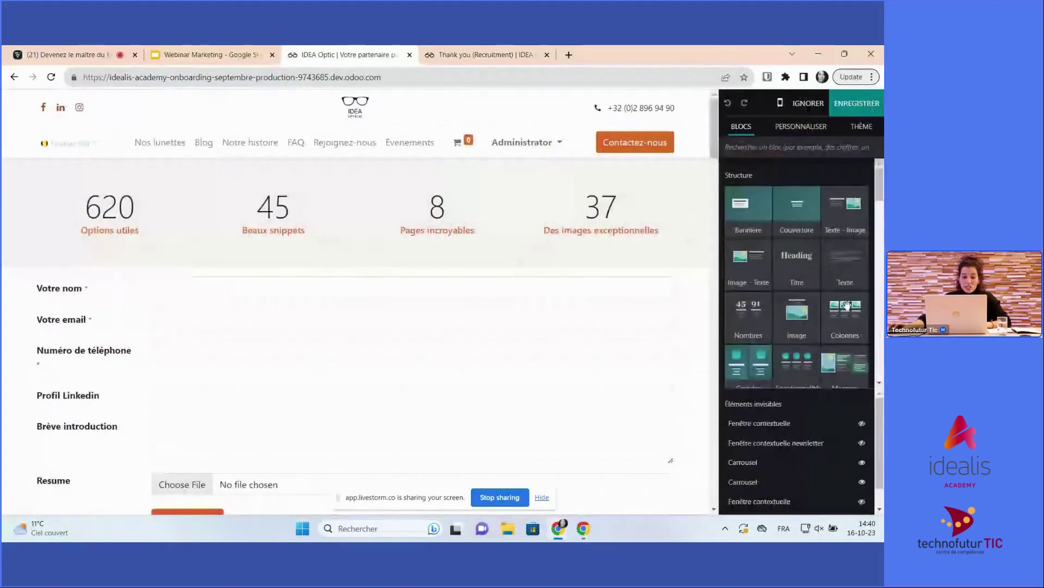
drag(845, 210, 389, 295)
click(506, 191)
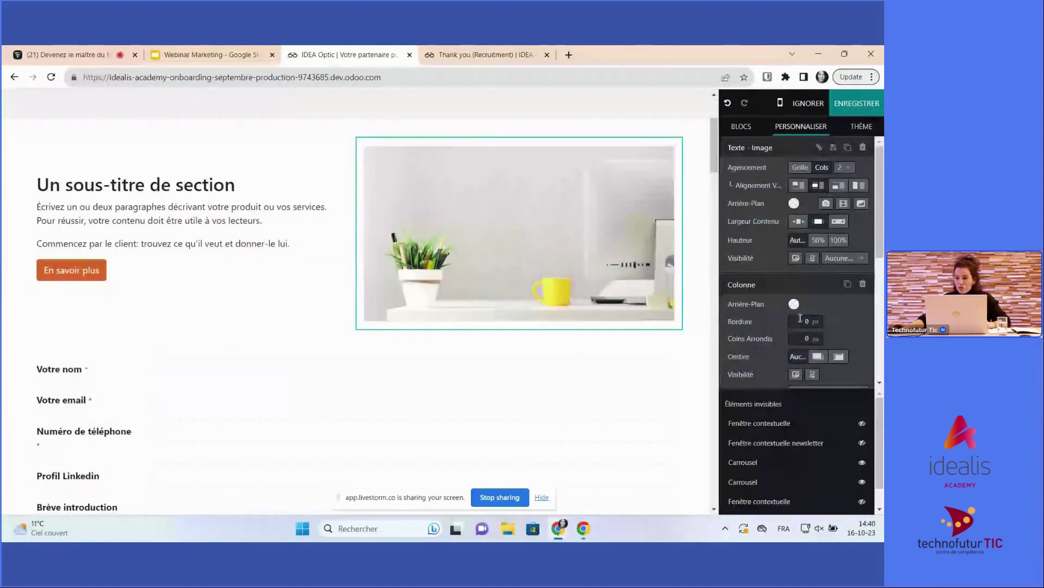
Review the width options of the new block's image and save the homepage
scroll(803, 312, down, 4)
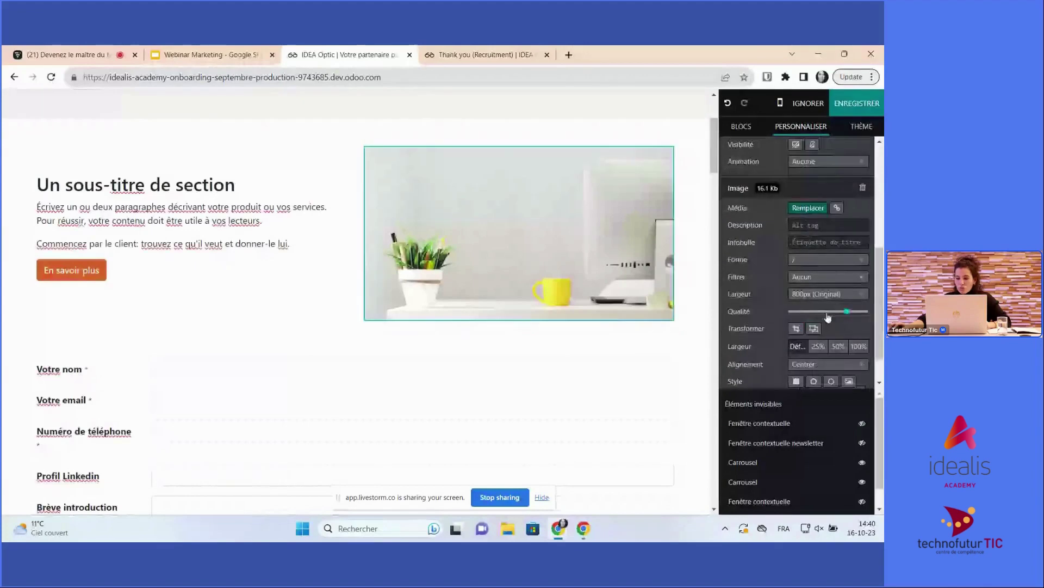
scroll(828, 317, down, 1)
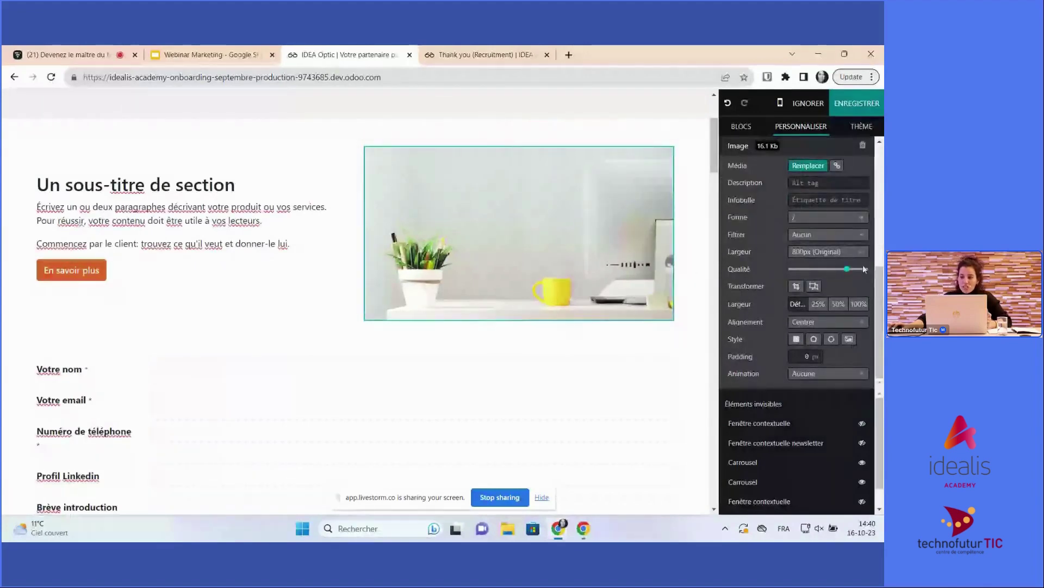
click(837, 253)
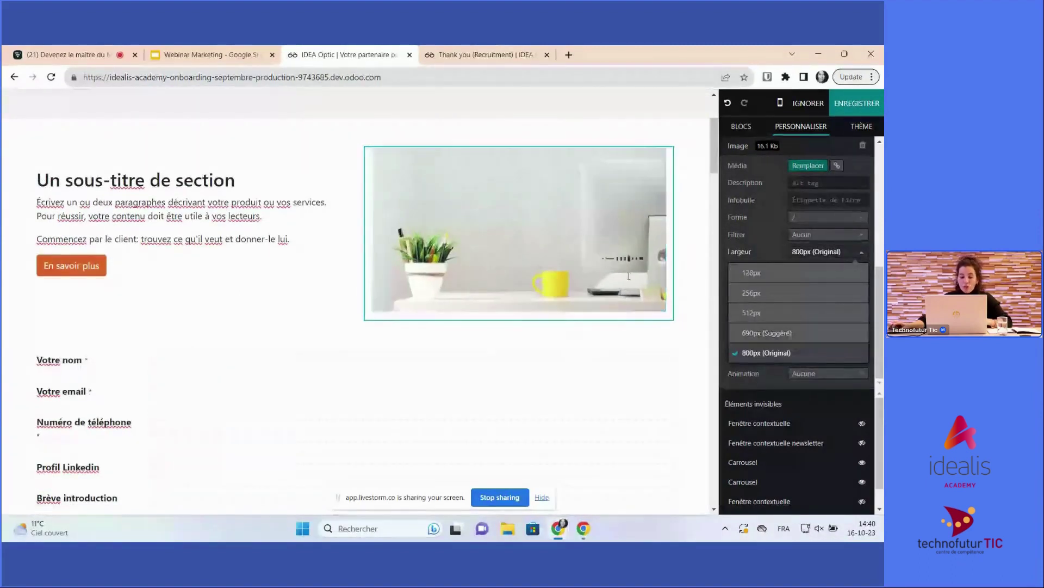
click(854, 113)
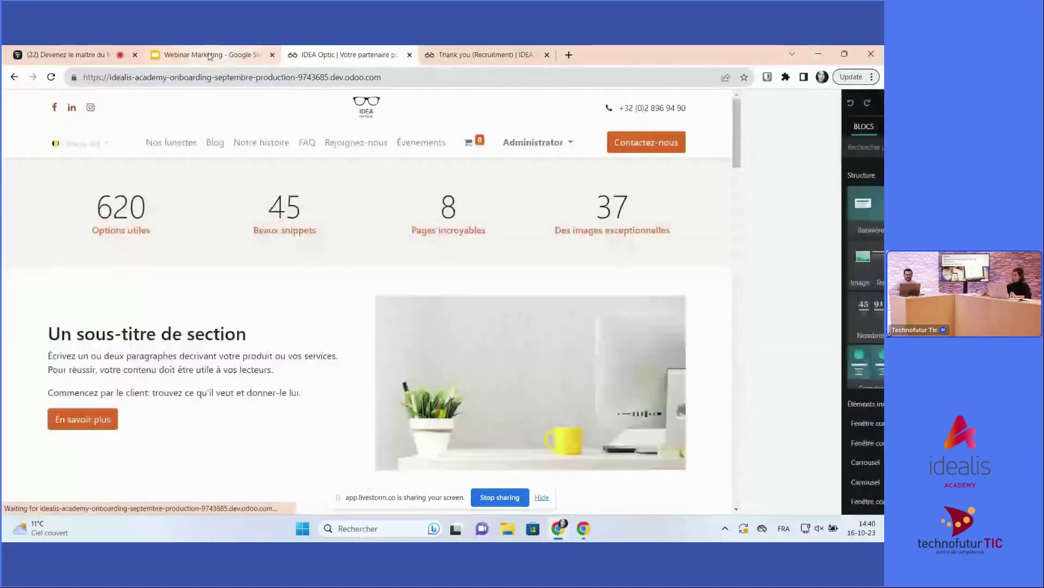
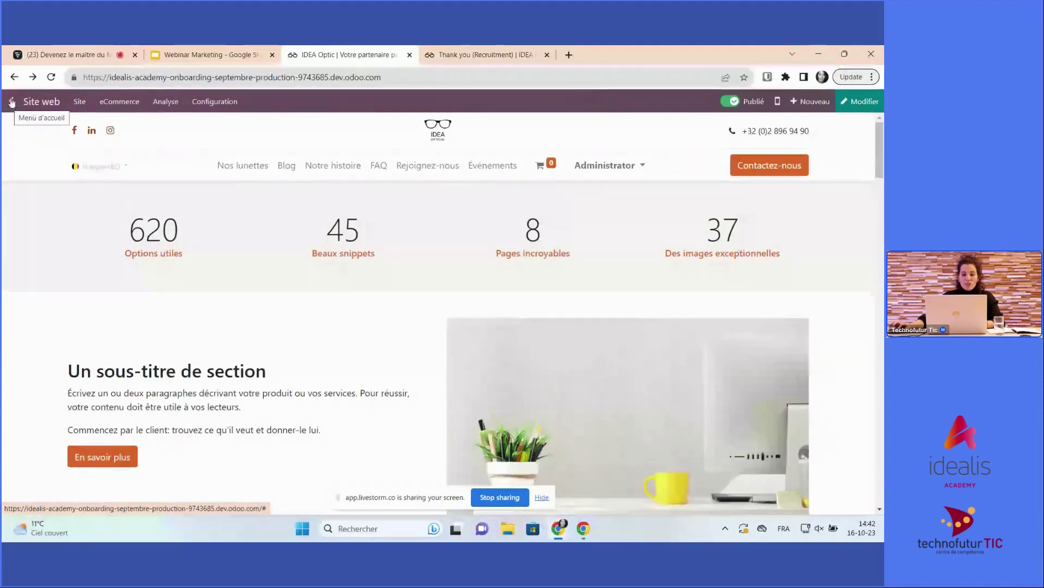
Search the home menu for "email" and open the Email Marketing app
click(12, 102)
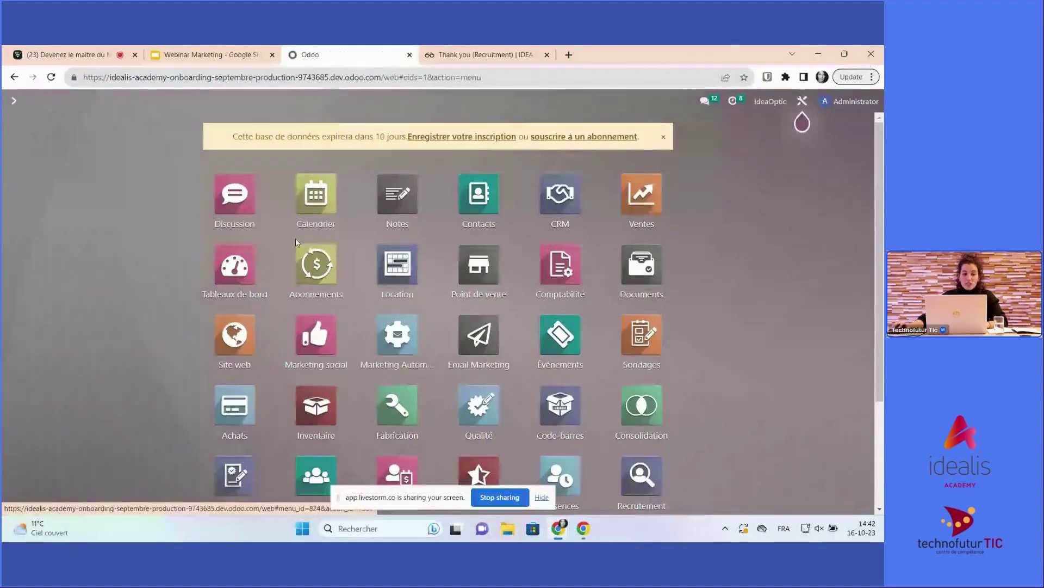
click(12, 103)
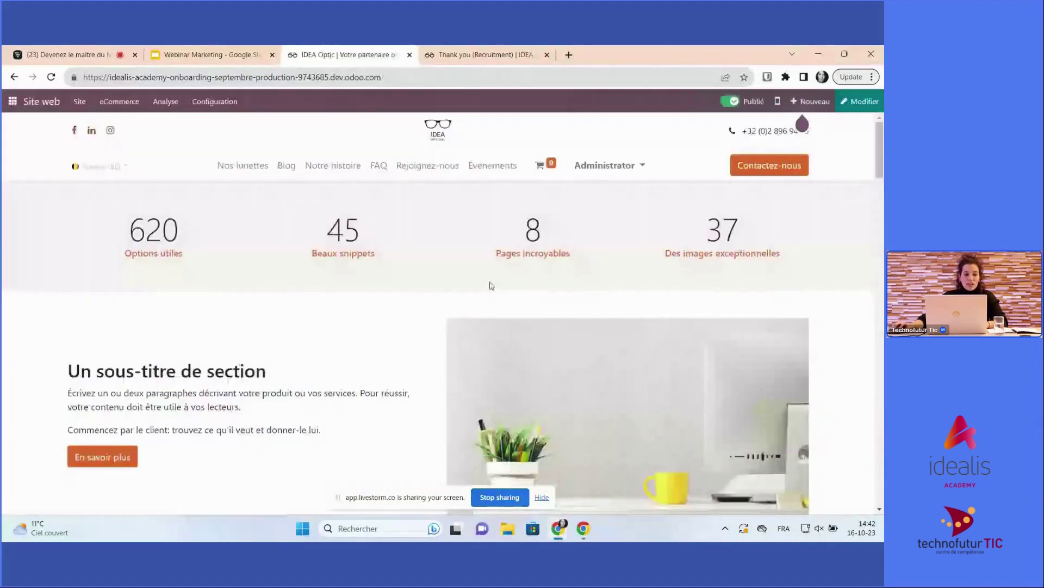
click(12, 101)
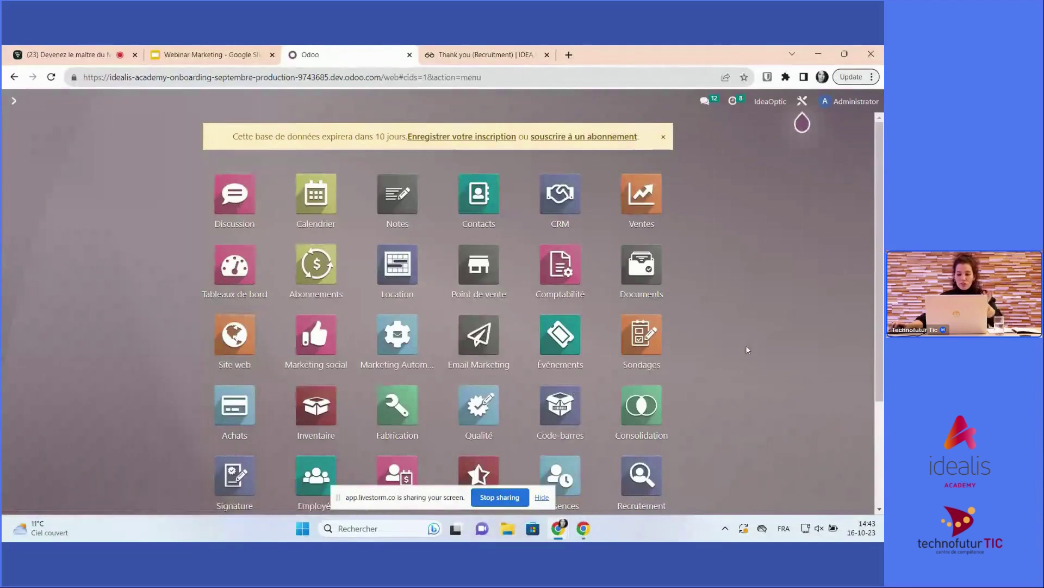
scroll(746, 349, down, 2)
scroll(718, 351, up, 2)
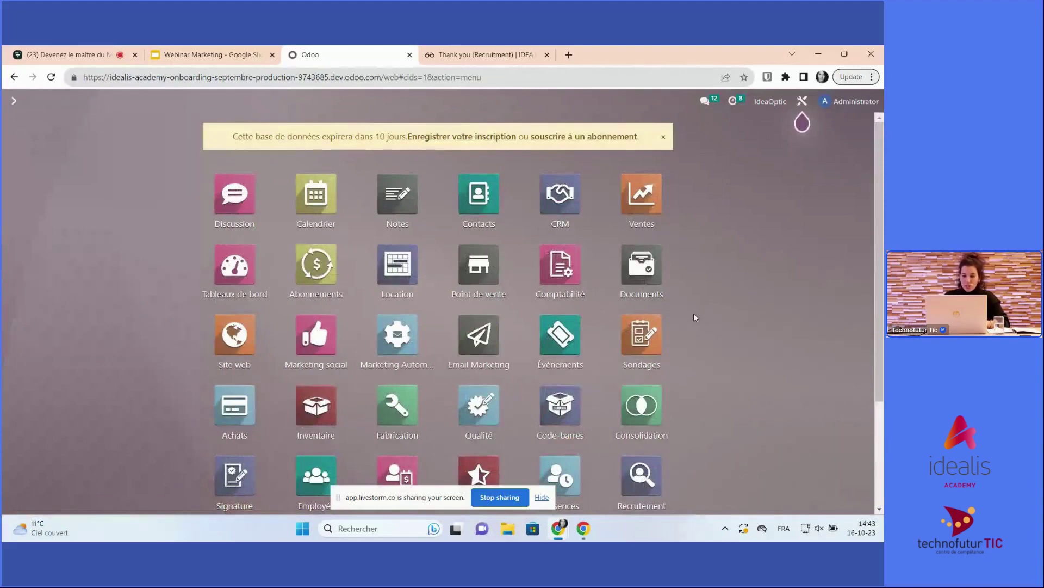
text(email)
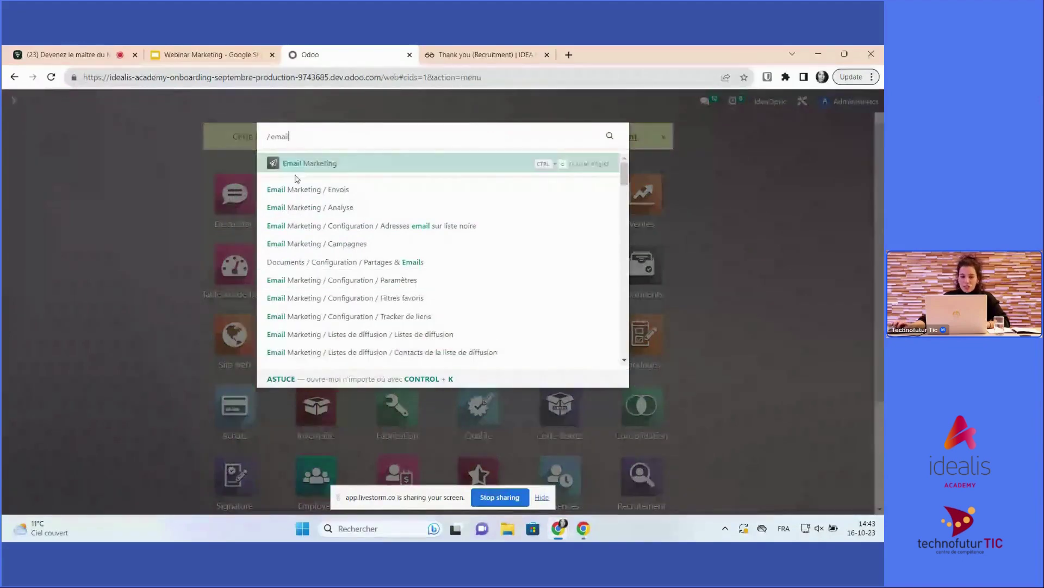
click(314, 167)
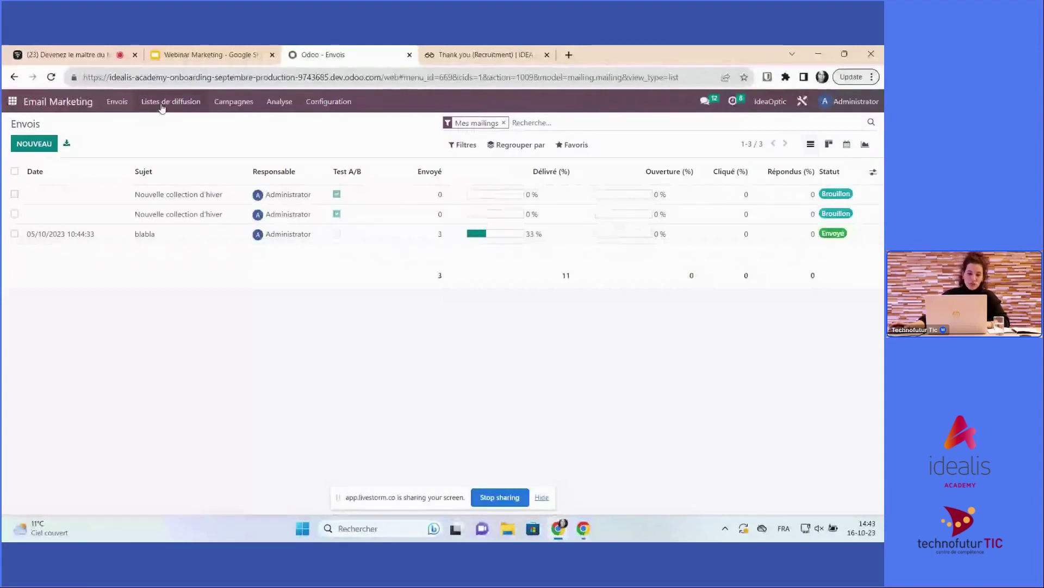
Create and save a mailing list named "CLient Belge"
click(161, 105)
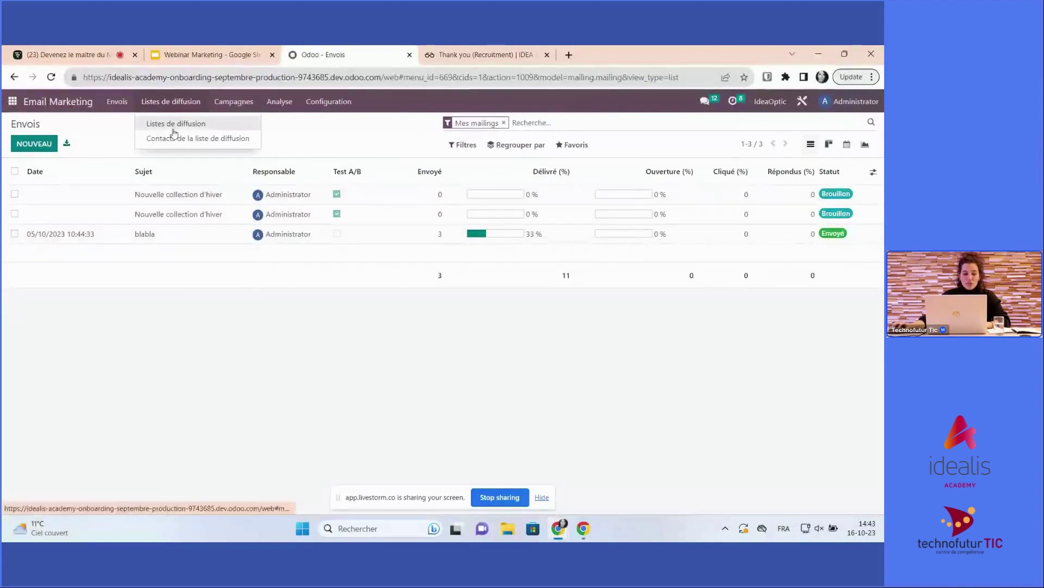
click(176, 128)
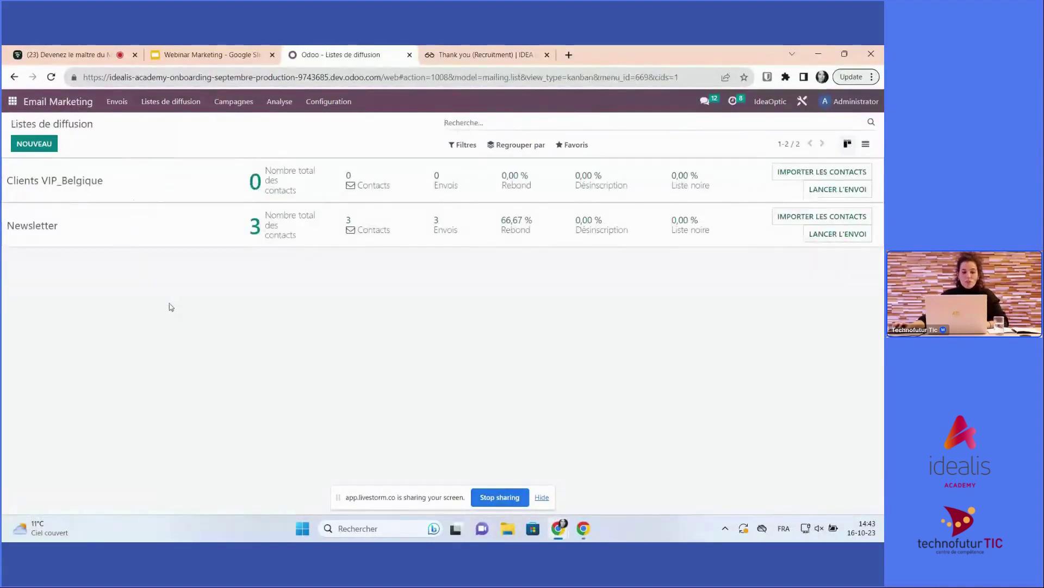
click(33, 144)
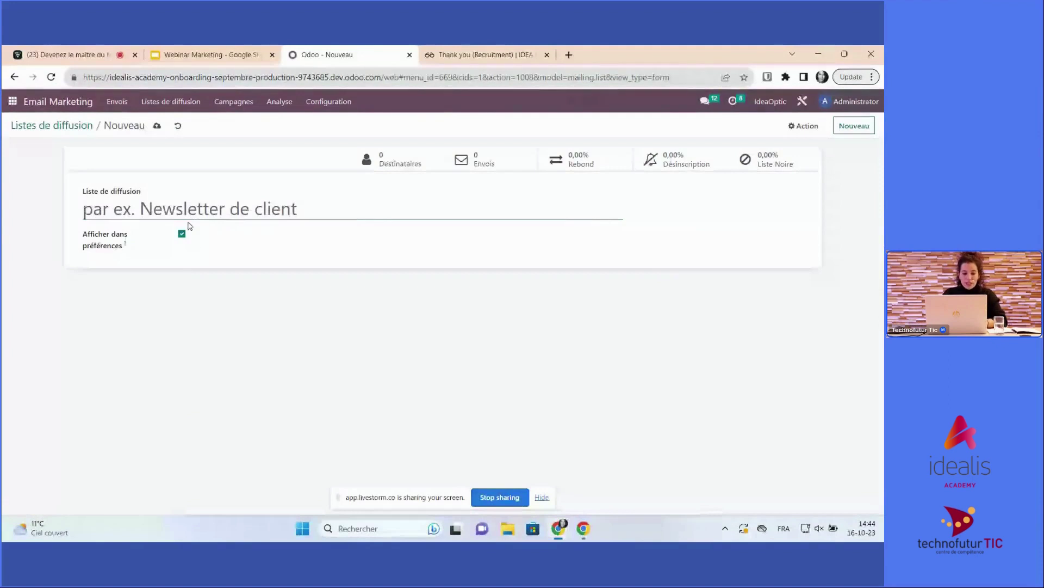
text(CLient Belge)
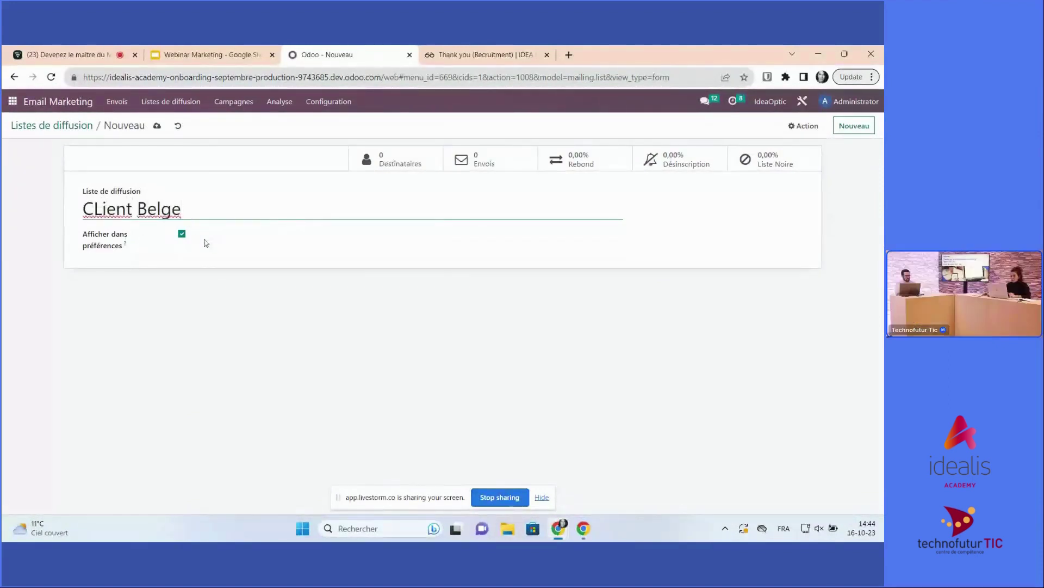
click(157, 127)
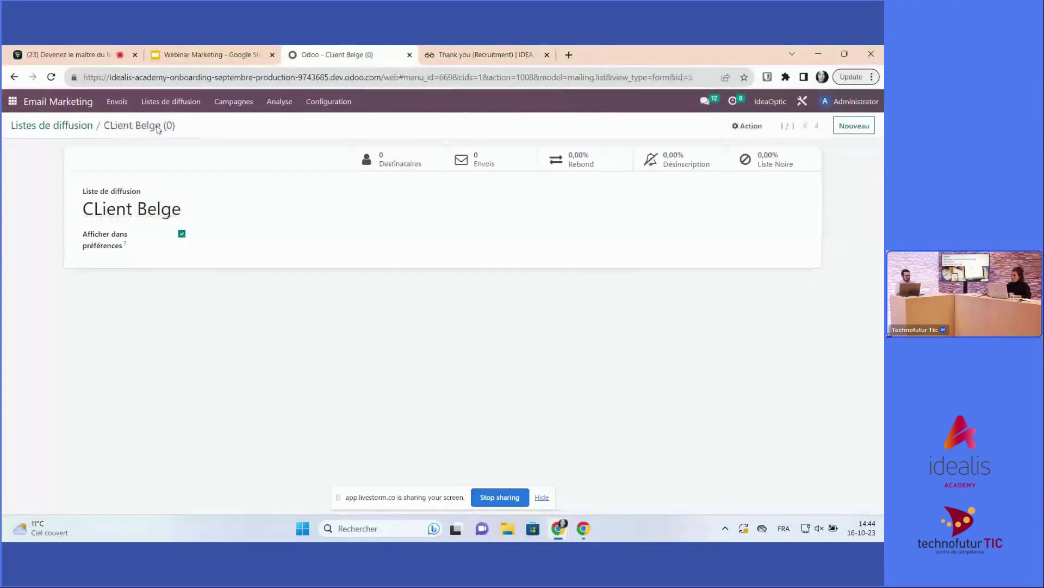
View the recipients of the "CLient Belge" list with a blank contact form, and the contacts of all mailing lists
click(417, 166)
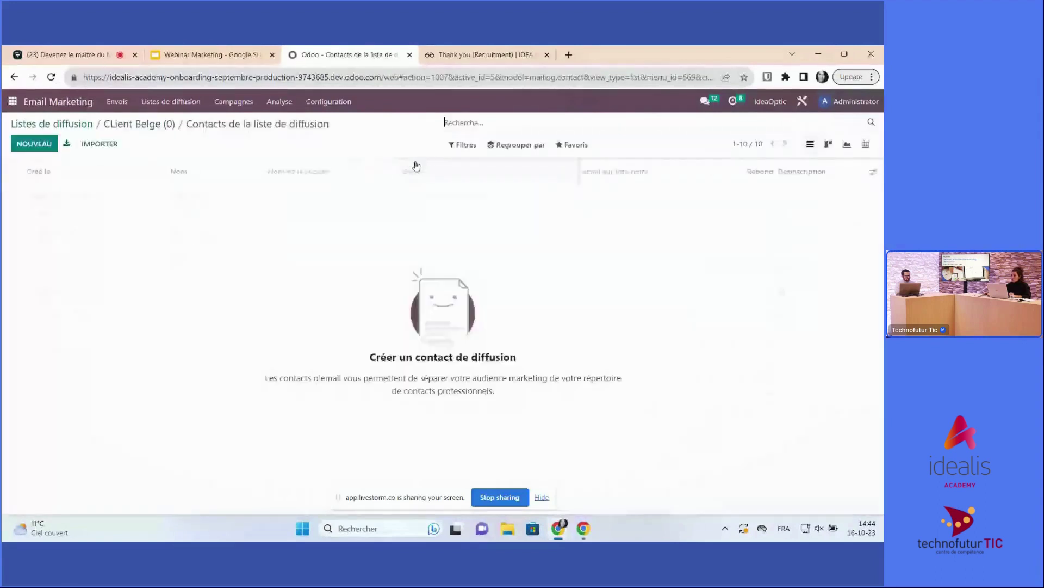
click(103, 144)
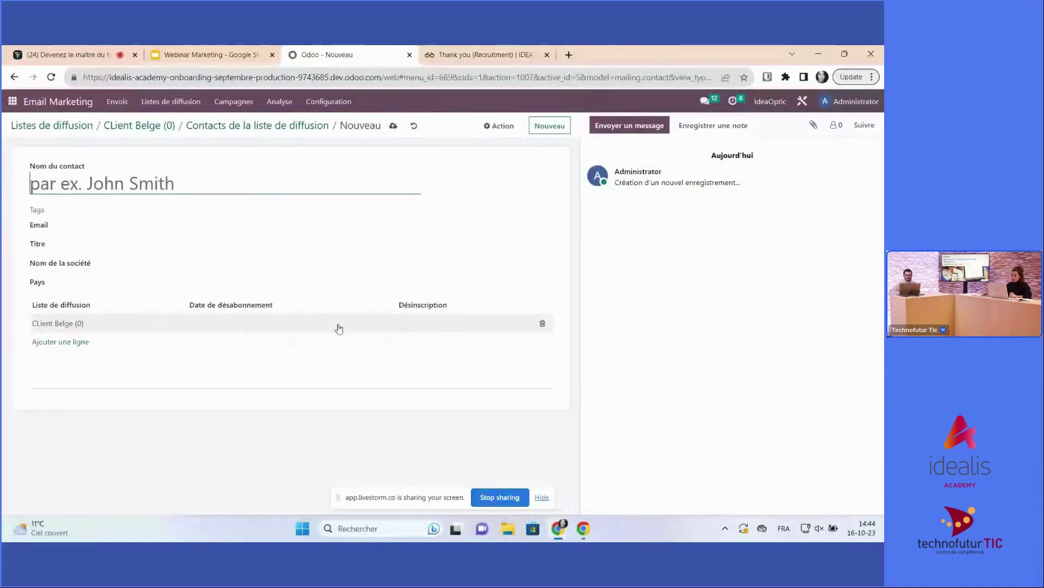
click(96, 129)
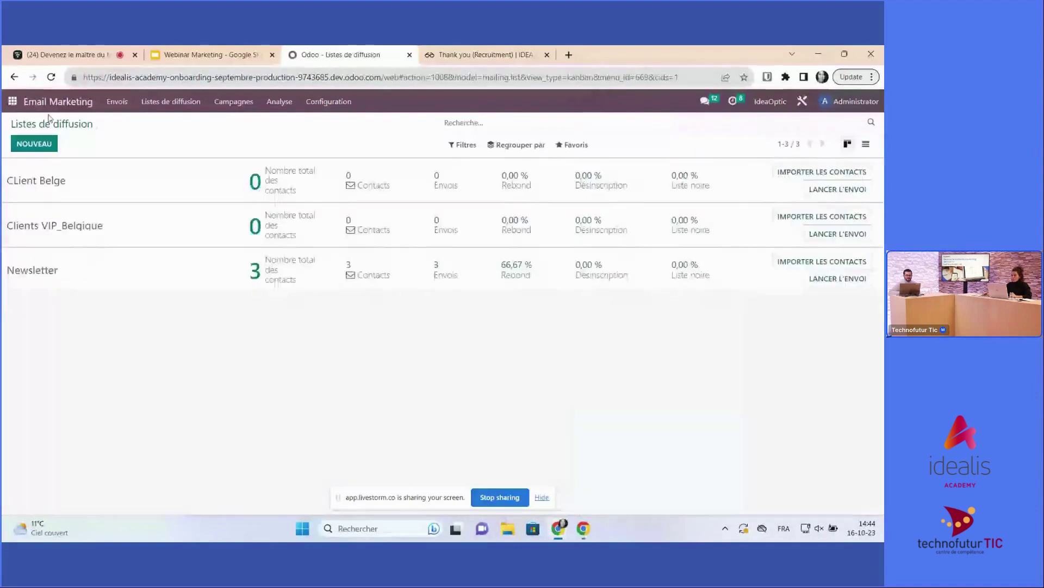
click(166, 101)
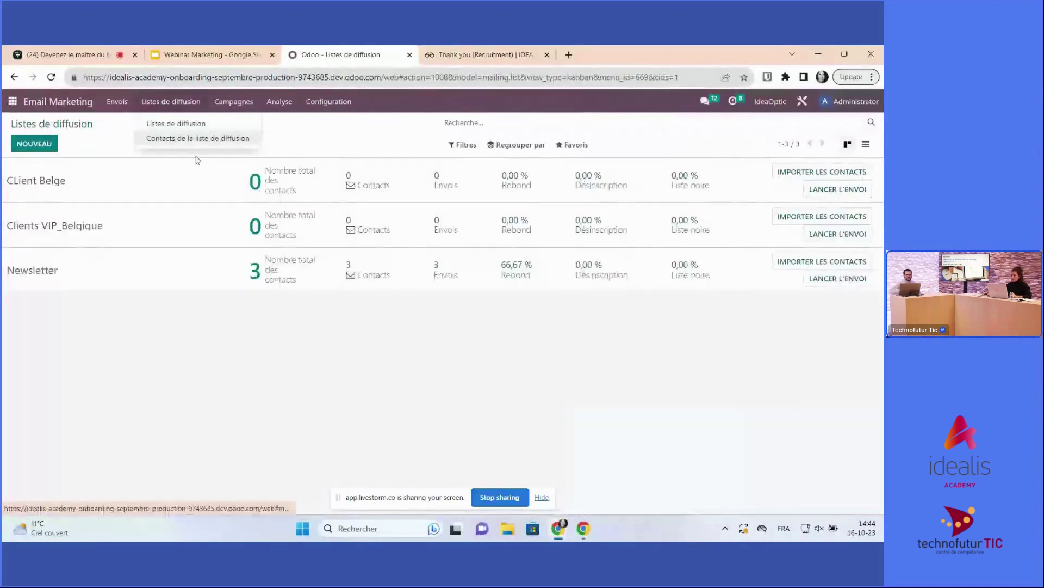
click(187, 139)
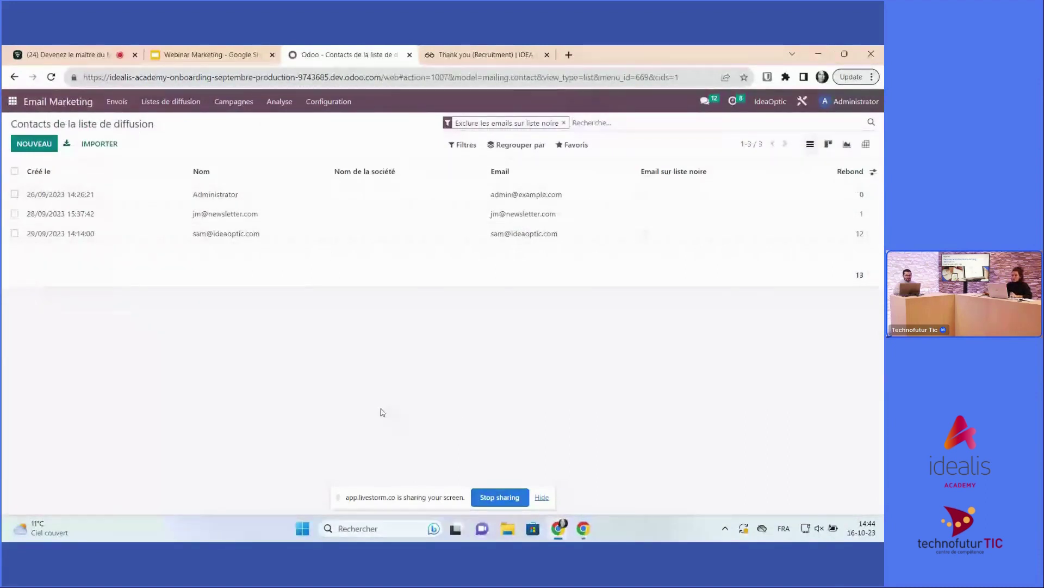
Create a new mailing based on the Programme De Promotion template
click(117, 102)
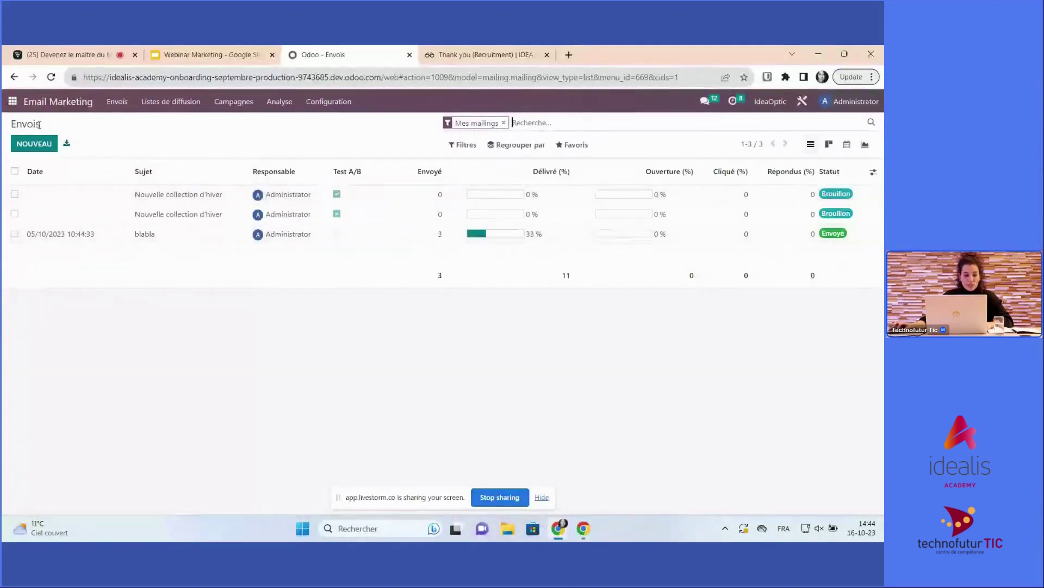
click(39, 149)
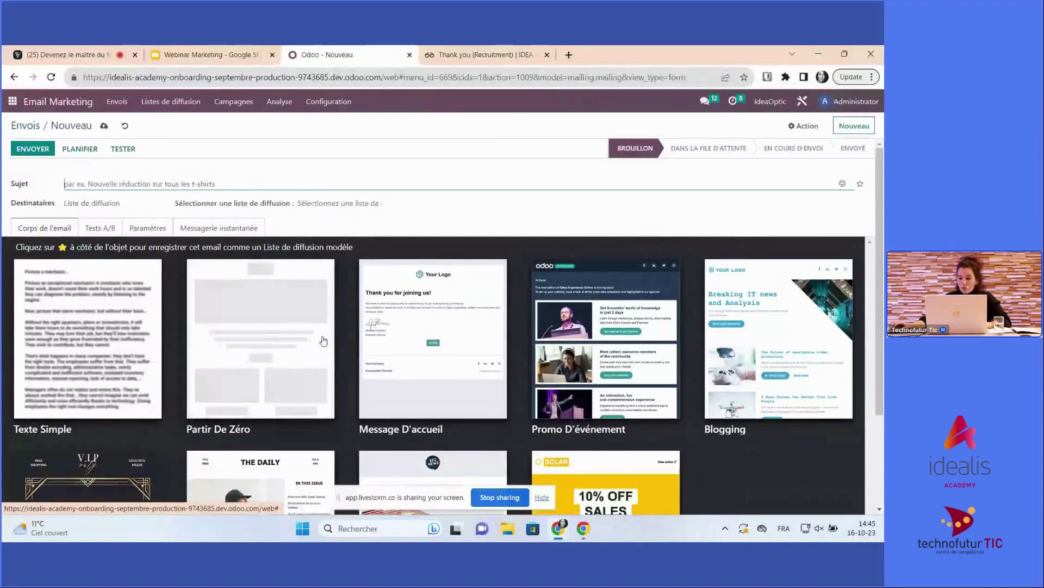
scroll(58, 279, down, 1)
scroll(58, 279, down, 1)
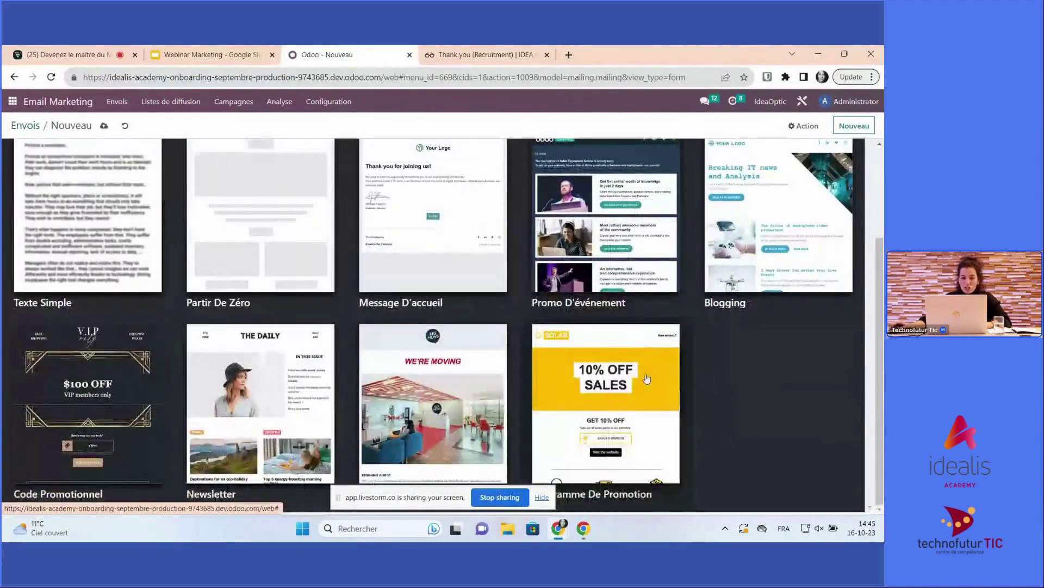
scroll(646, 378, up, 1)
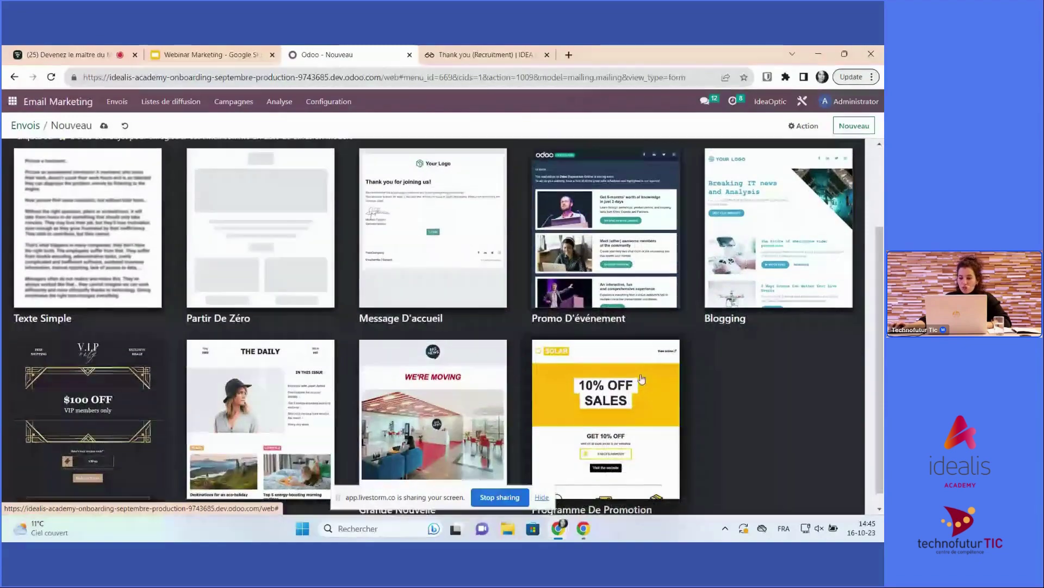
scroll(522, 351, up, 2)
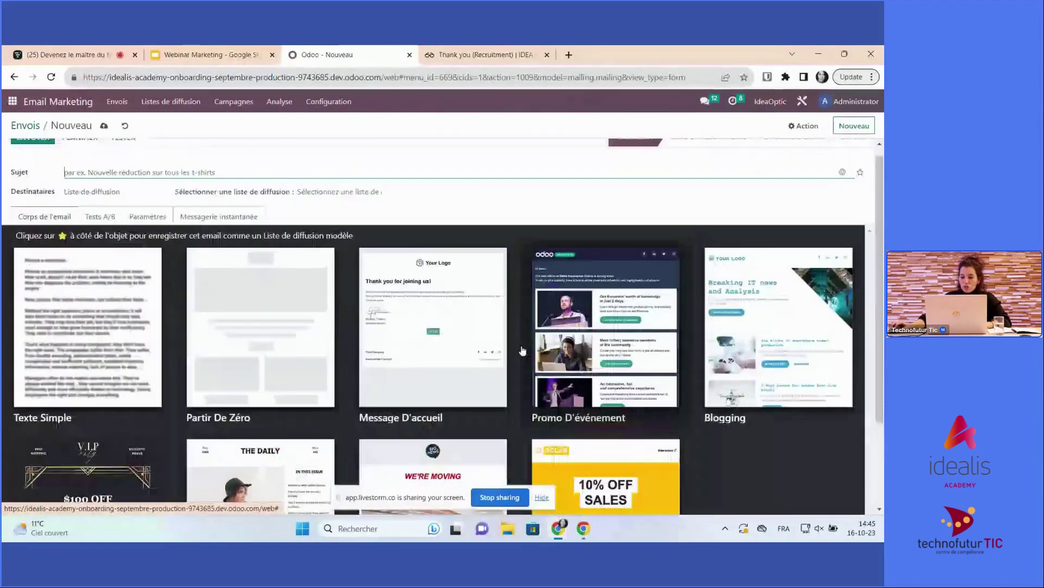
scroll(523, 351, down, 3)
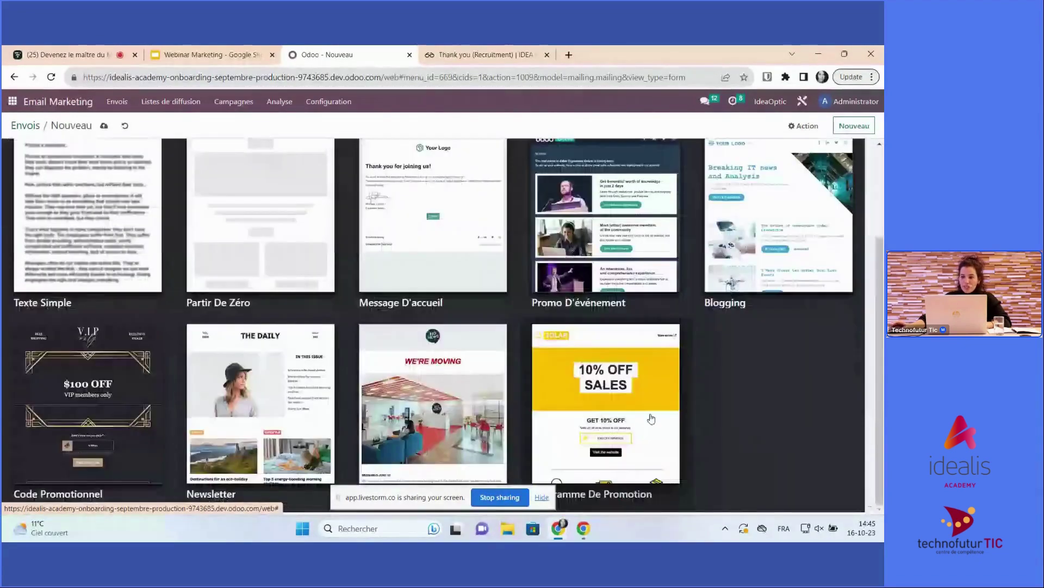
click(639, 415)
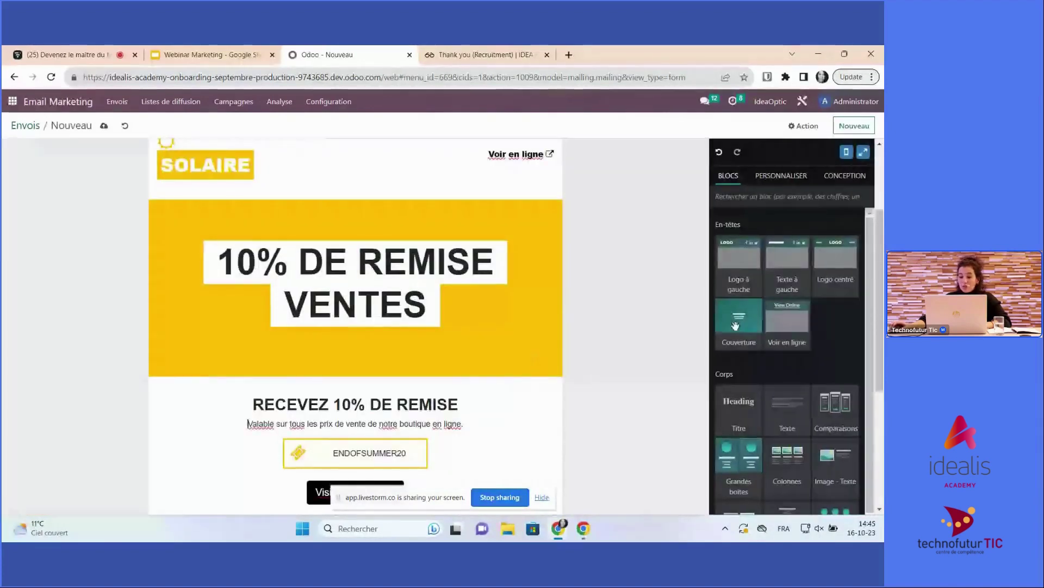
Look through the available content blocks, the Personnaliser options and the Conception design options of the mailing editor
scroll(810, 335, down, 1)
scroll(811, 339, down, 4)
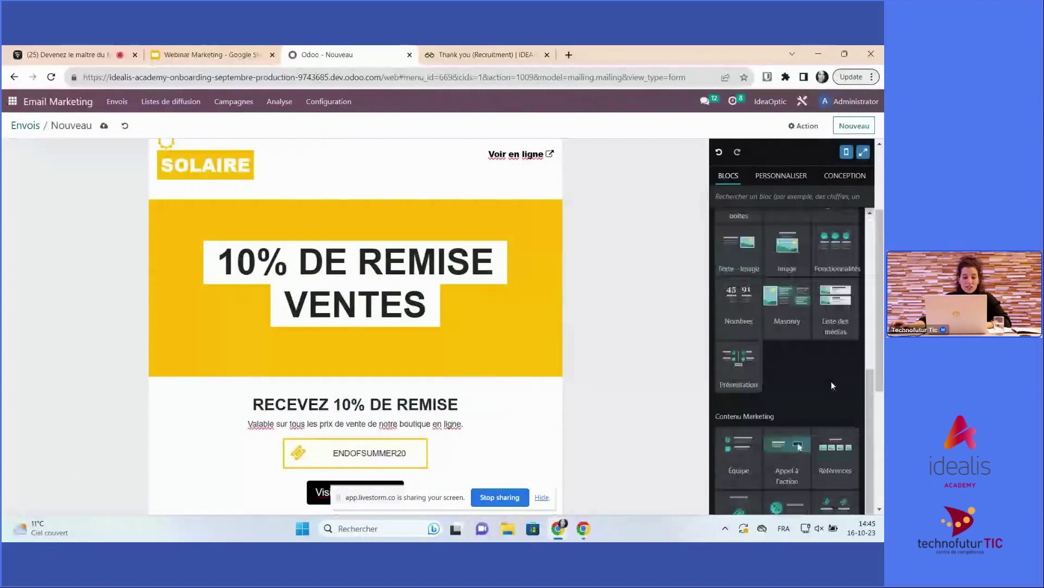
scroll(831, 383, down, 3)
scroll(816, 379, up, 8)
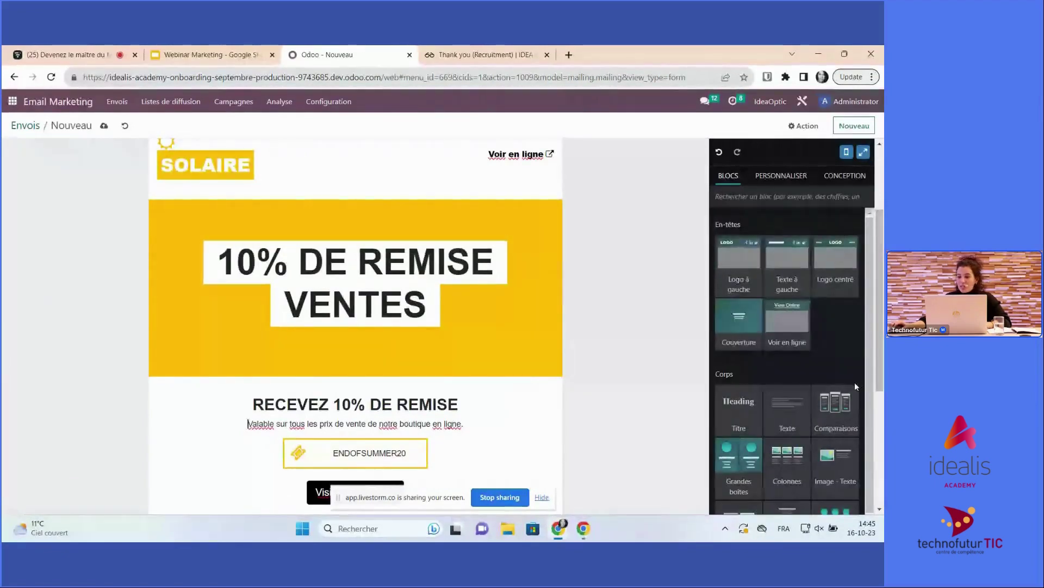
scroll(372, 246, up, 1)
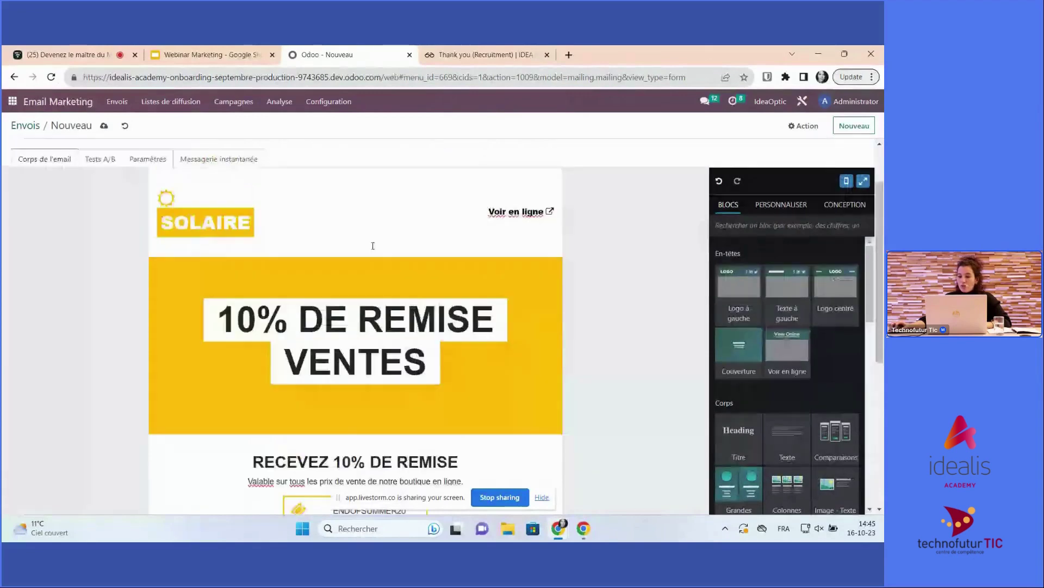
click(791, 206)
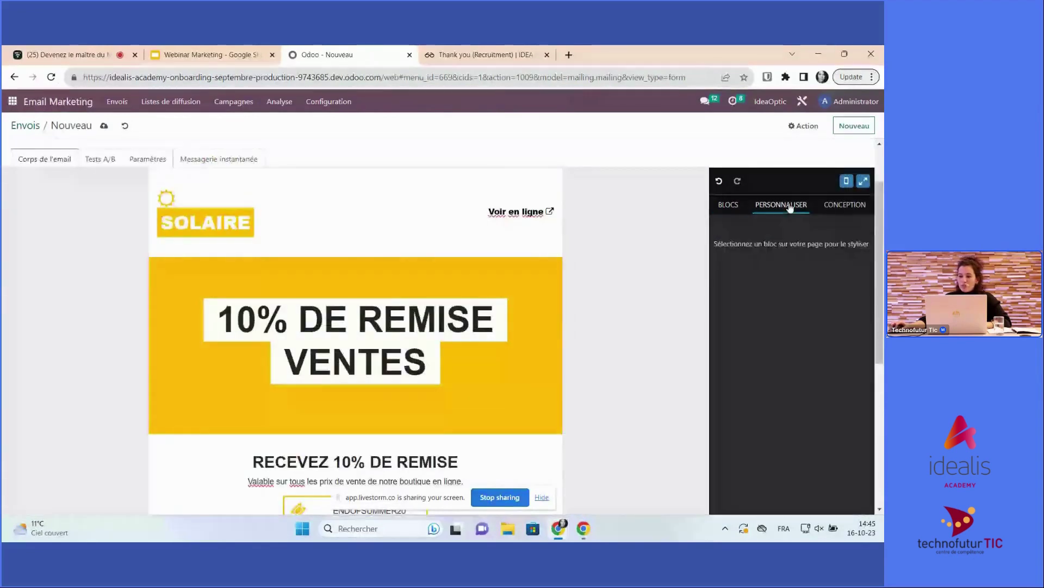
click(837, 205)
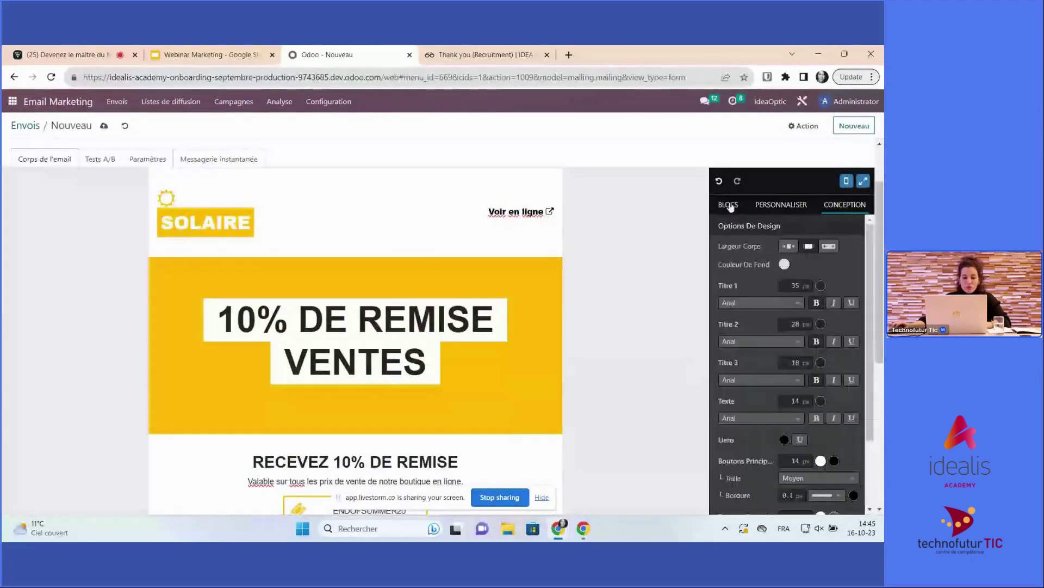
click(728, 204)
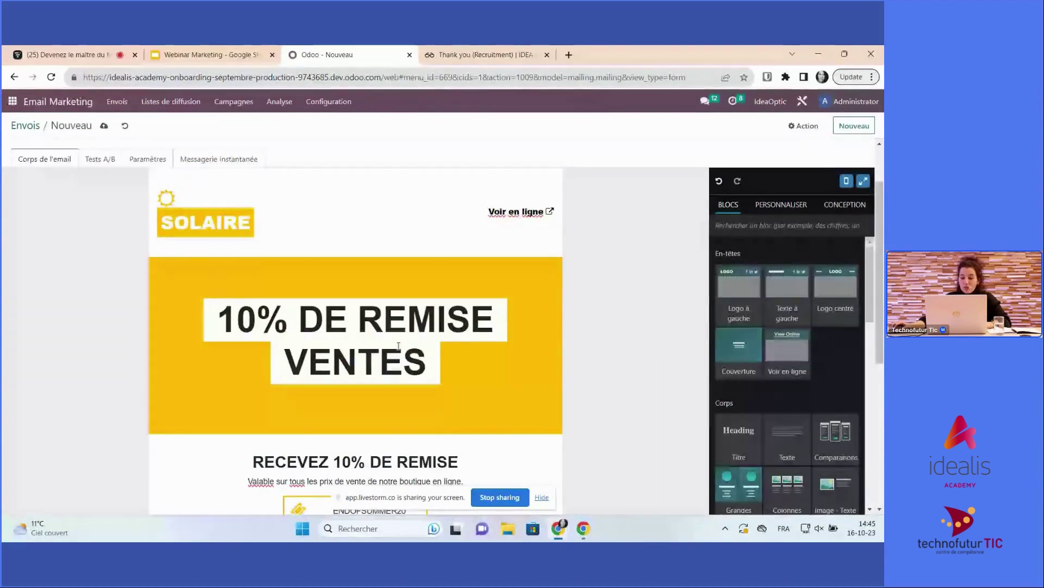
Enter "Promotions" as the mailing's subject and set its recipients to Contact
scroll(399, 346, up, 1)
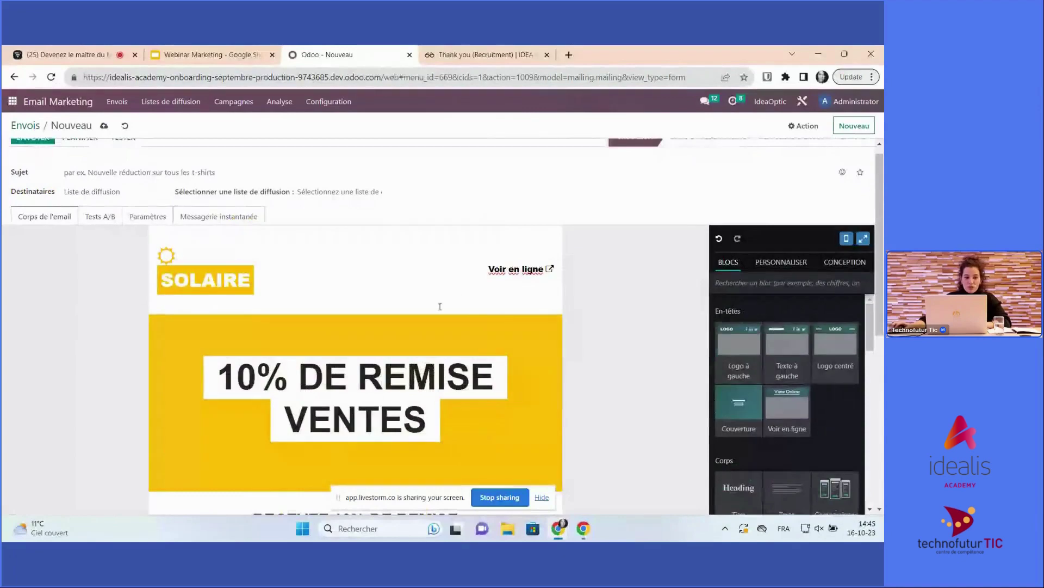
scroll(443, 308, up, 1)
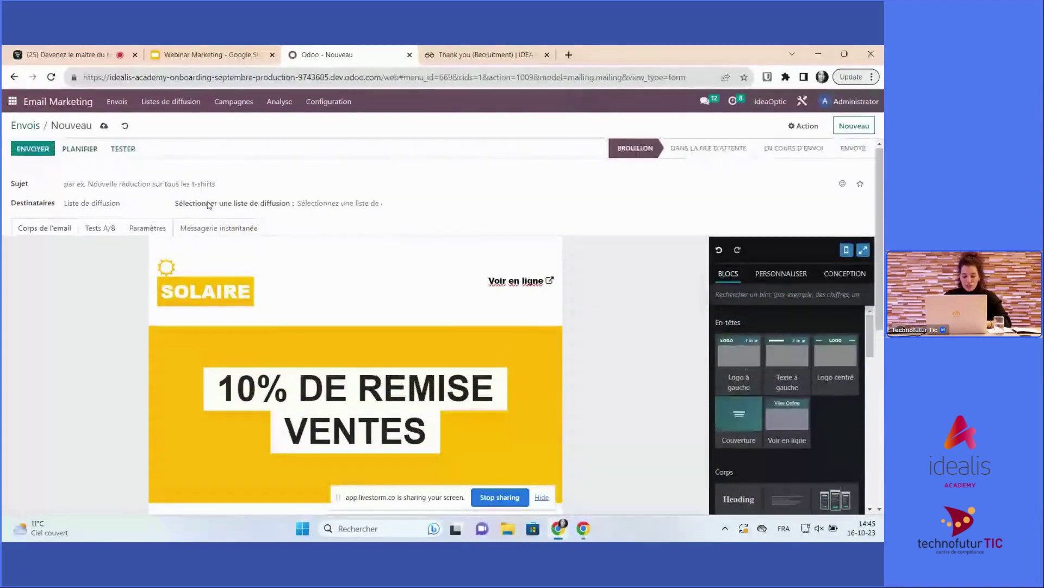
click(117, 187)
text(Promotions)
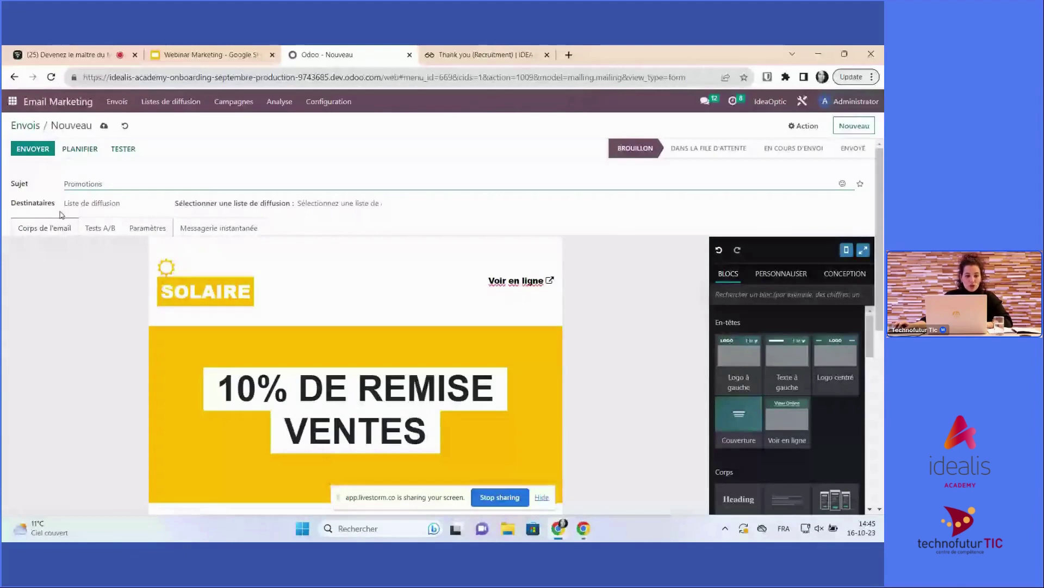
scroll(158, 180, down, 1)
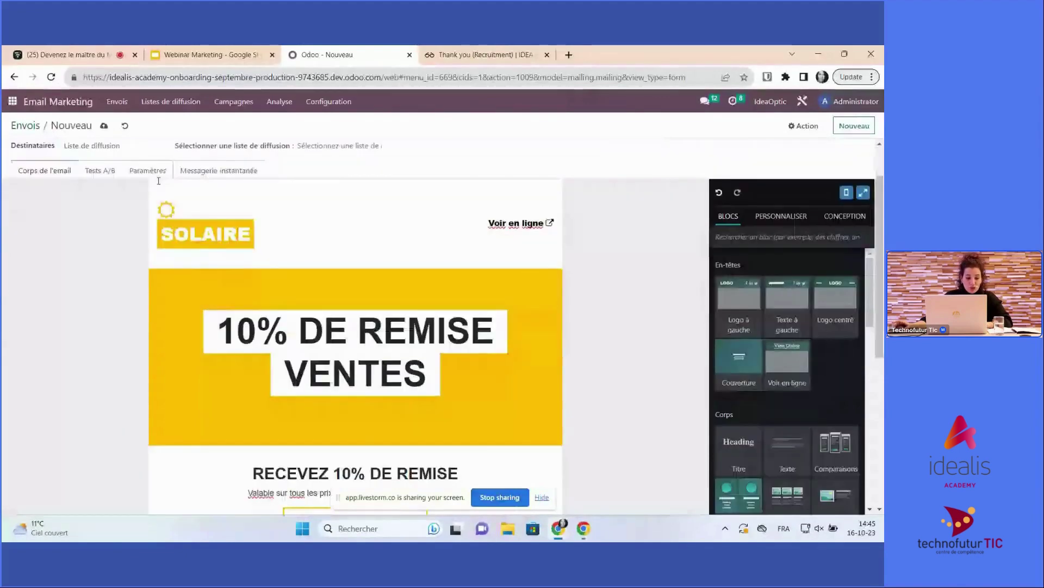
scroll(159, 180, up, 1)
click(131, 206)
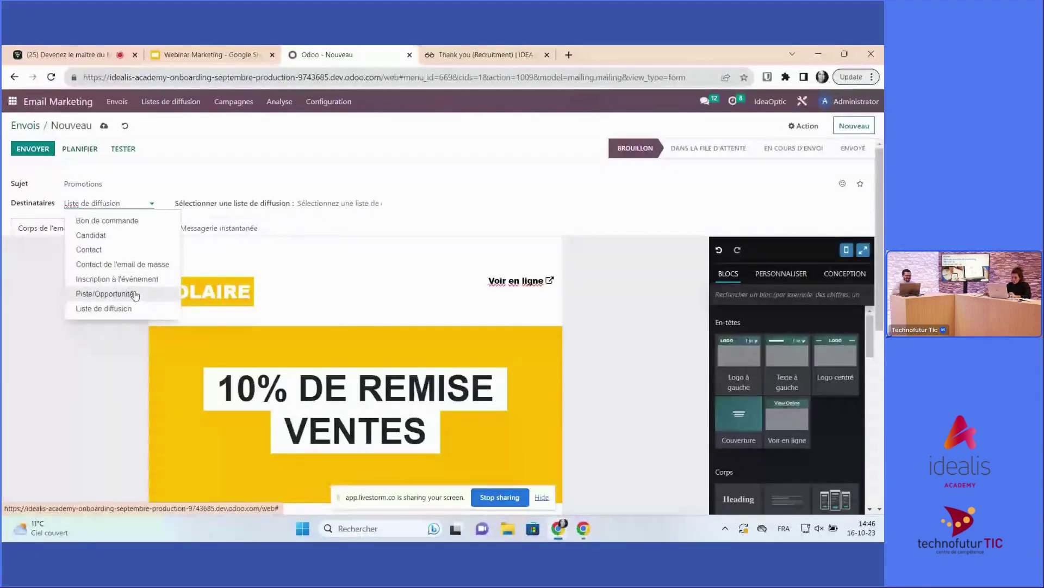
click(128, 249)
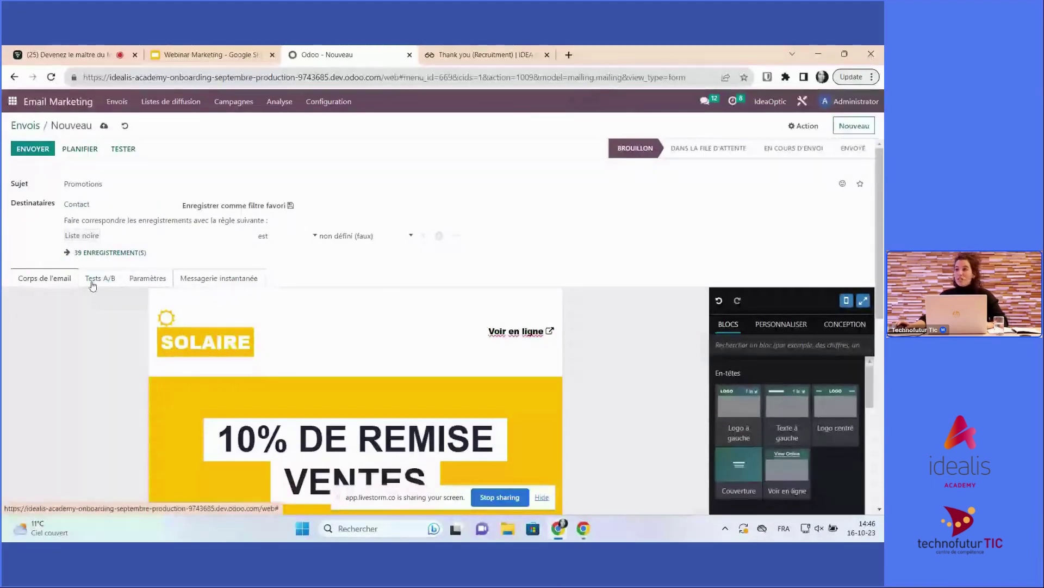
Review the mailing's A/B test option and its email content and tracking parameters, ending on the email body
click(93, 281)
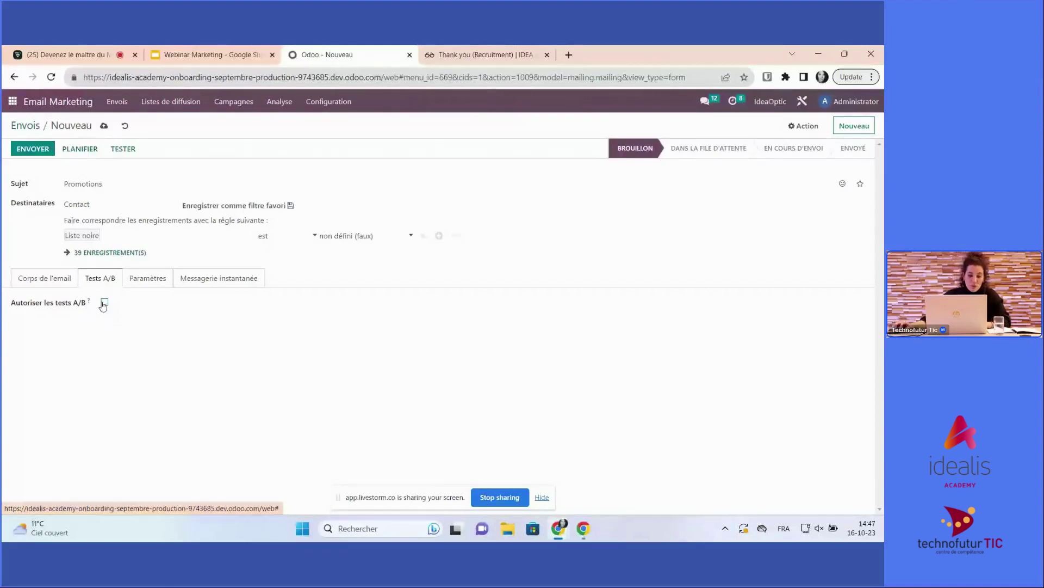
click(152, 290)
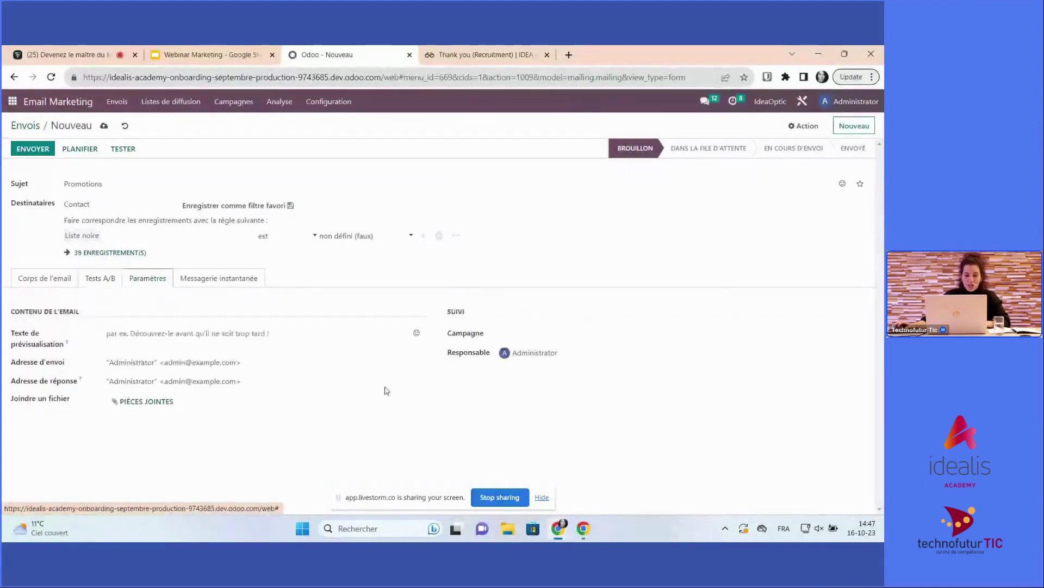
click(143, 333)
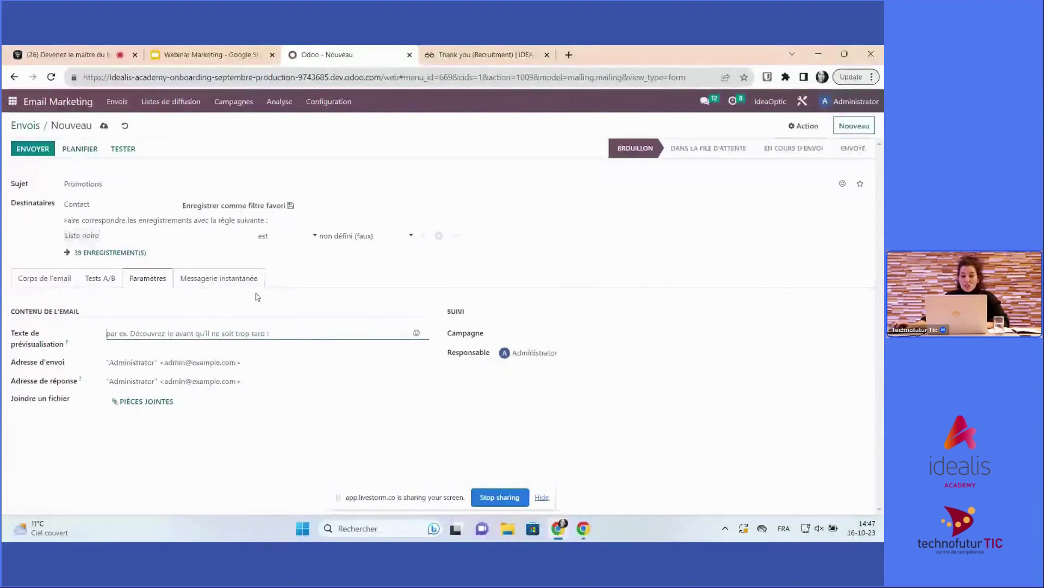
click(51, 280)
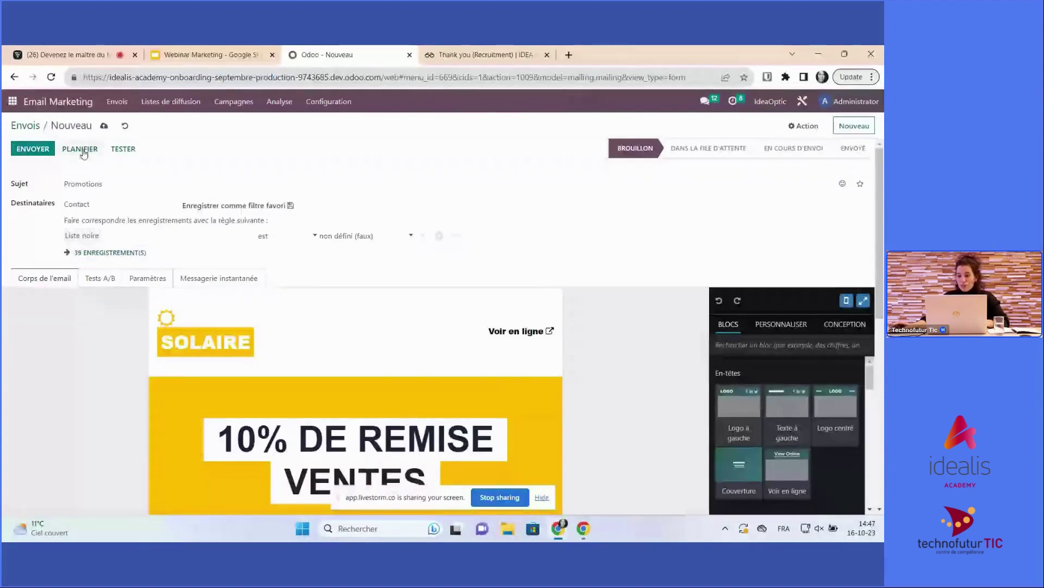
Look over the email body from header to footer and save the mailing
scroll(634, 347, down, 1)
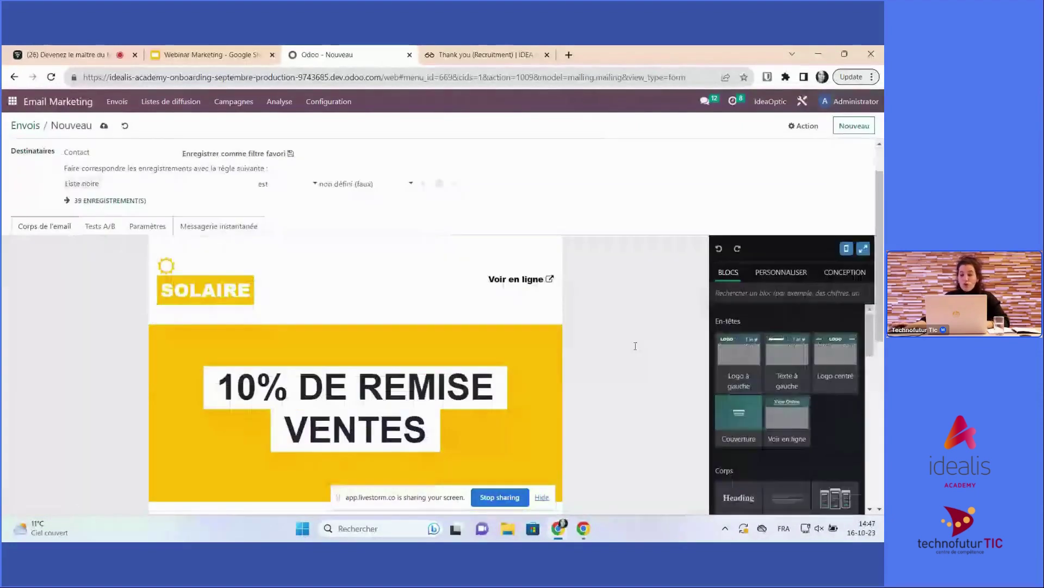
scroll(634, 348, down, 3)
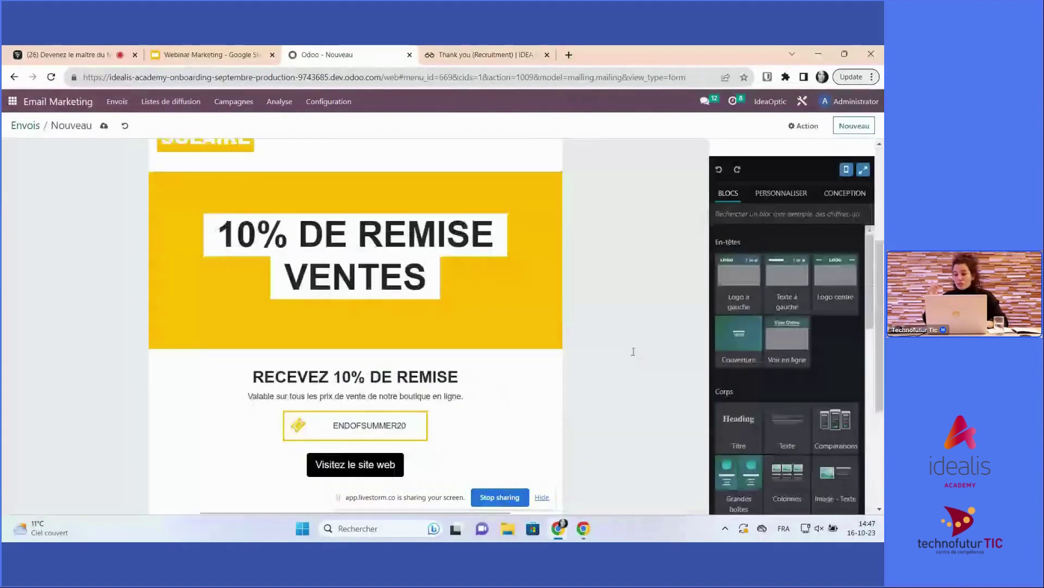
scroll(635, 353, down, 4)
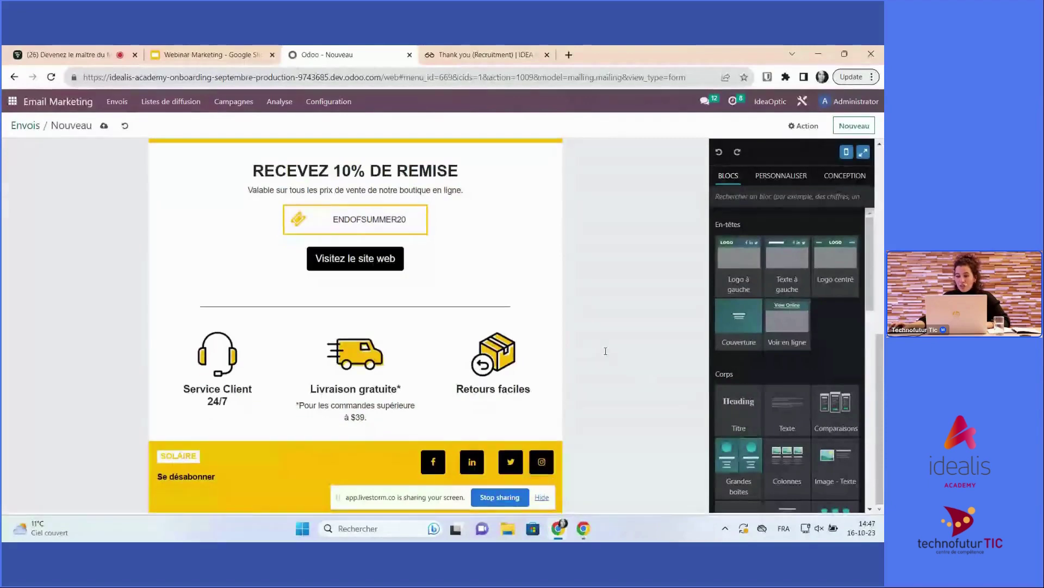
scroll(599, 351, up, 5)
scroll(598, 350, up, 1)
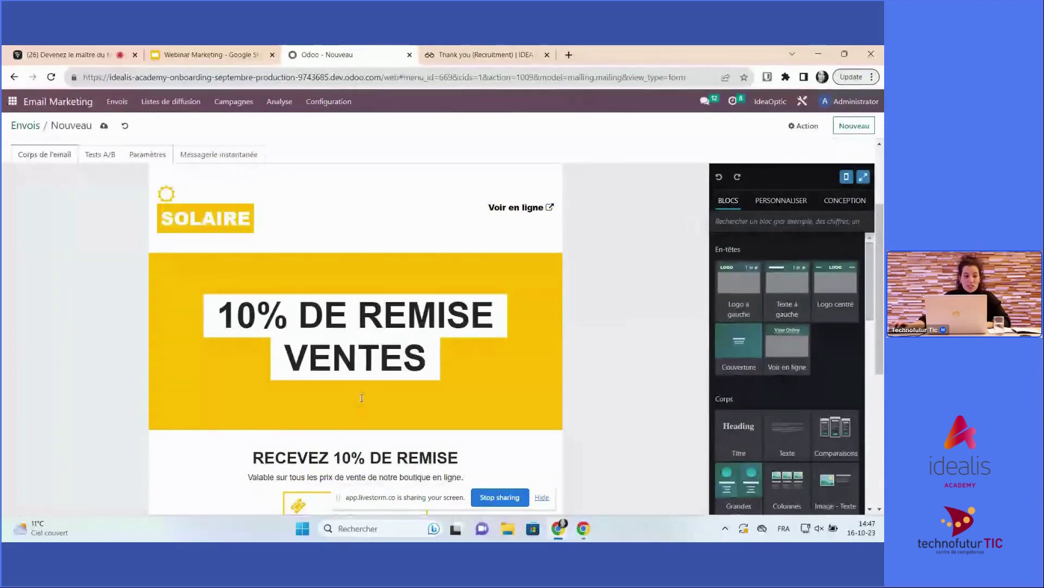
scroll(373, 404, up, 2)
scroll(374, 405, up, 1)
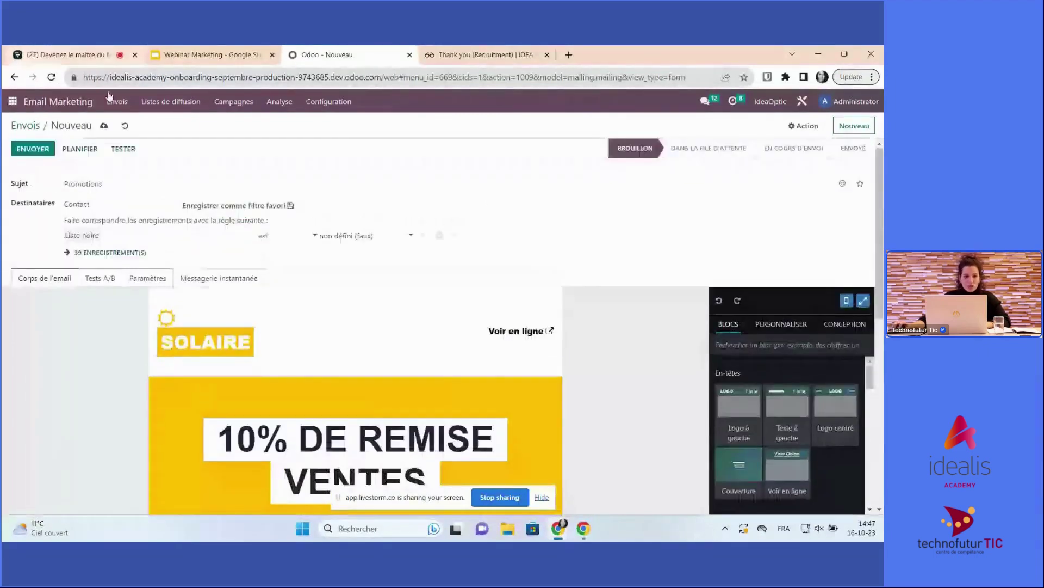
click(104, 126)
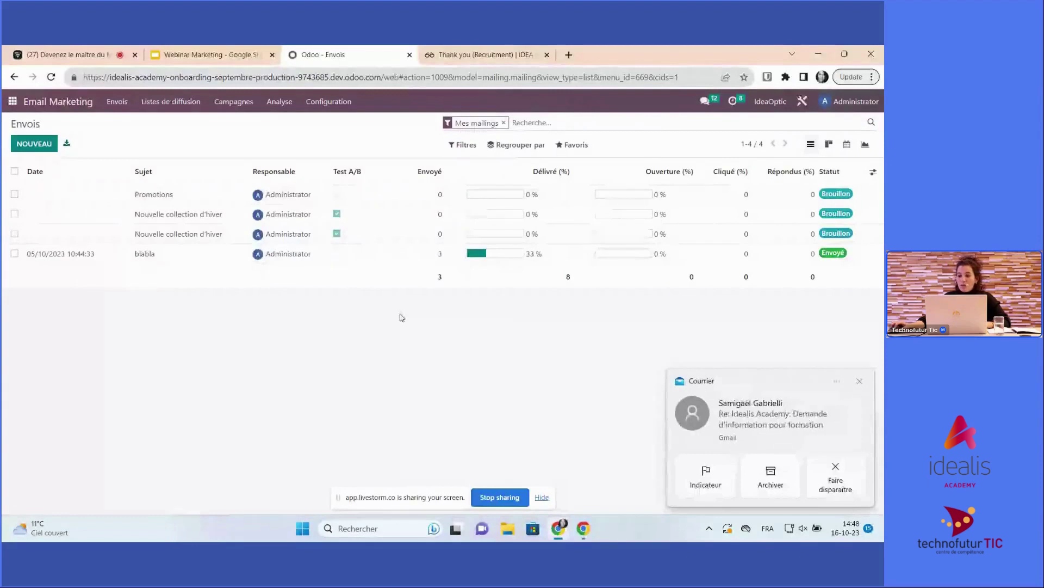
View the mailings as a kanban board by status, and examine the mass mailing analysis graph
click(828, 145)
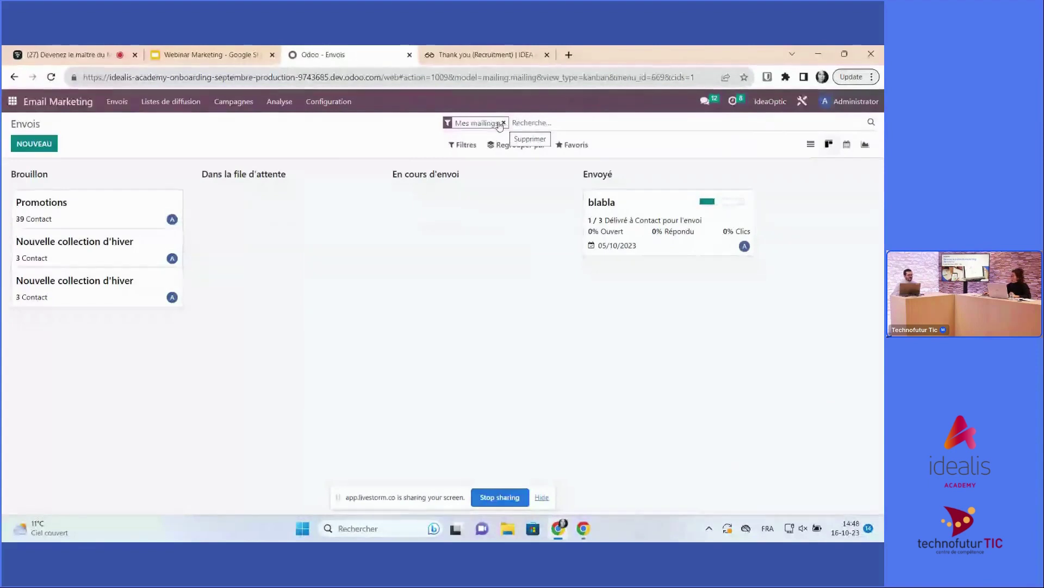
click(274, 103)
click(282, 118)
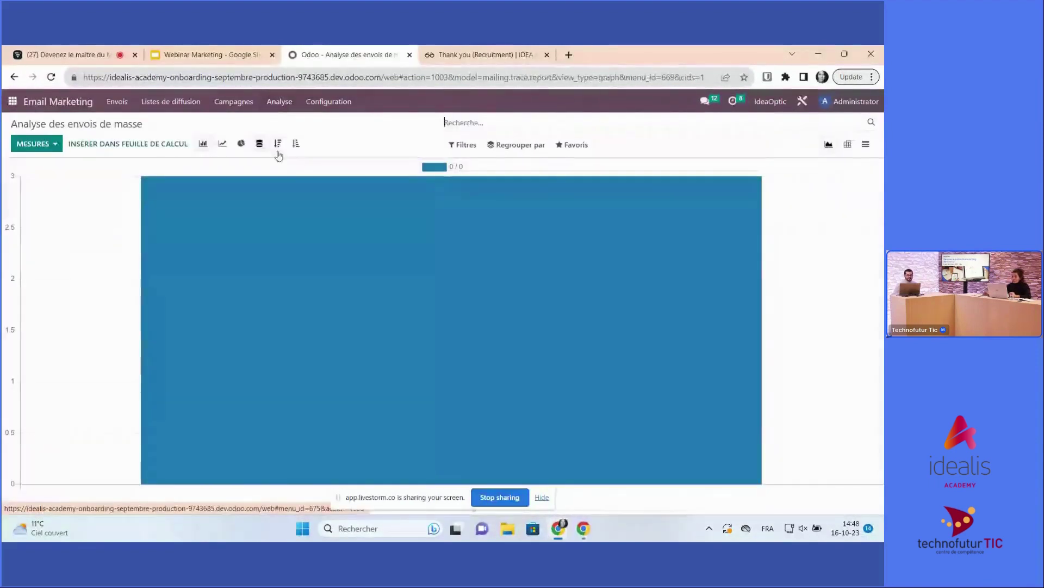
mouse_move(429, 254)
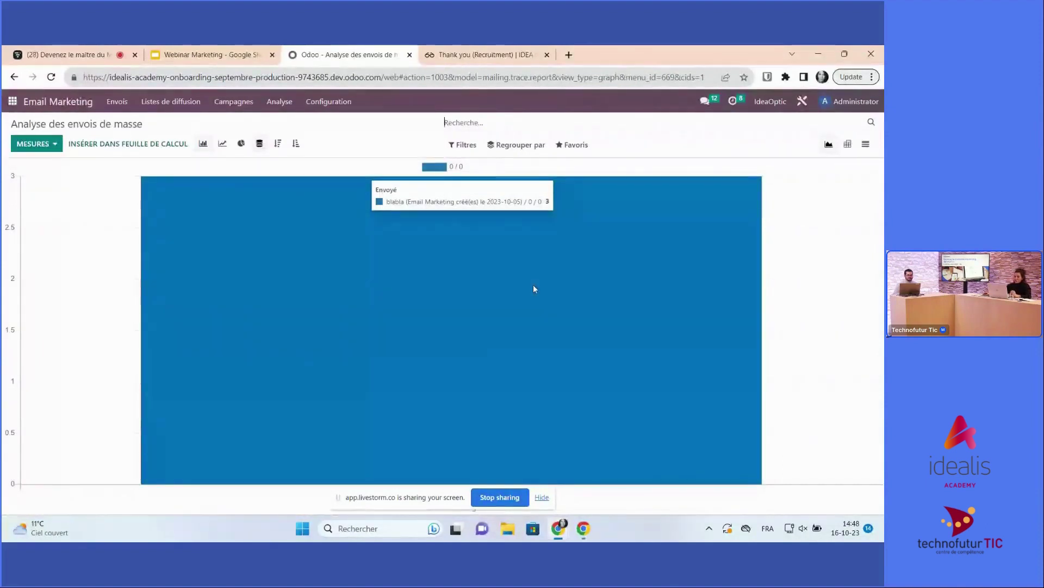
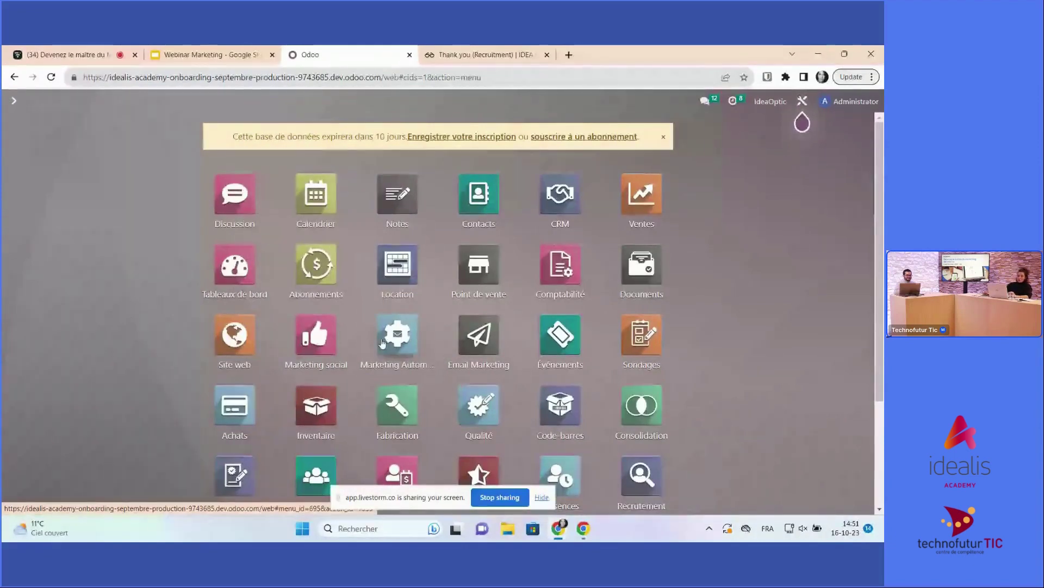
Open the "Enquête de satisfaction" campaign in the Marketing Automation app and examine its filter and workflow
click(384, 343)
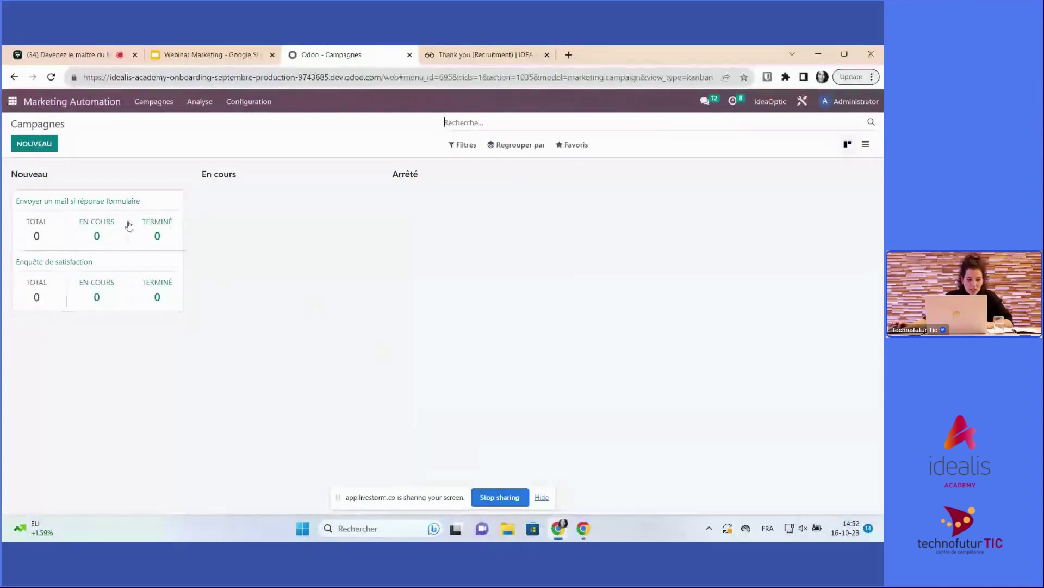
click(103, 271)
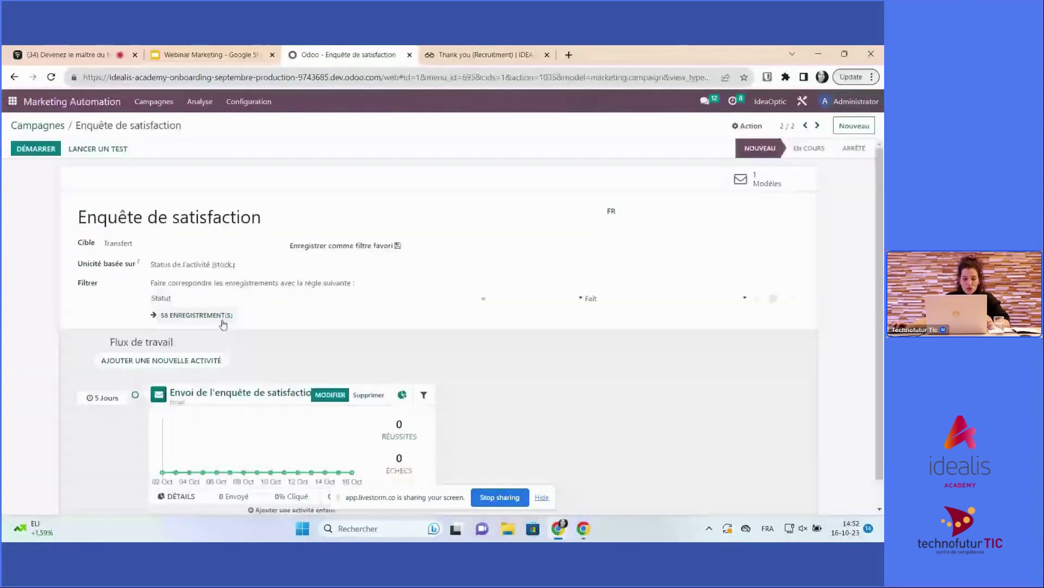
scroll(223, 324, down, 1)
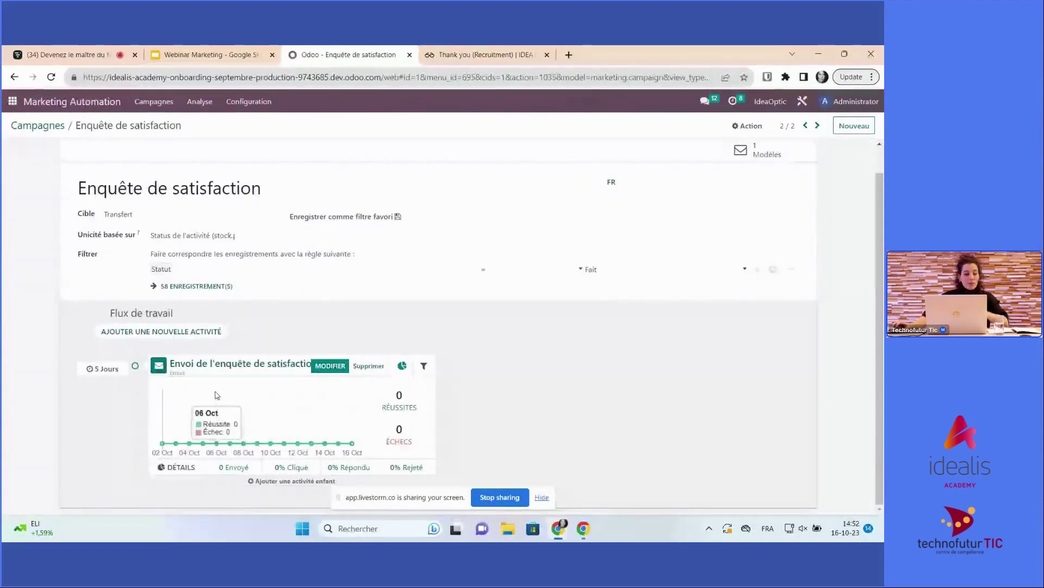
mouse_move(415, 477)
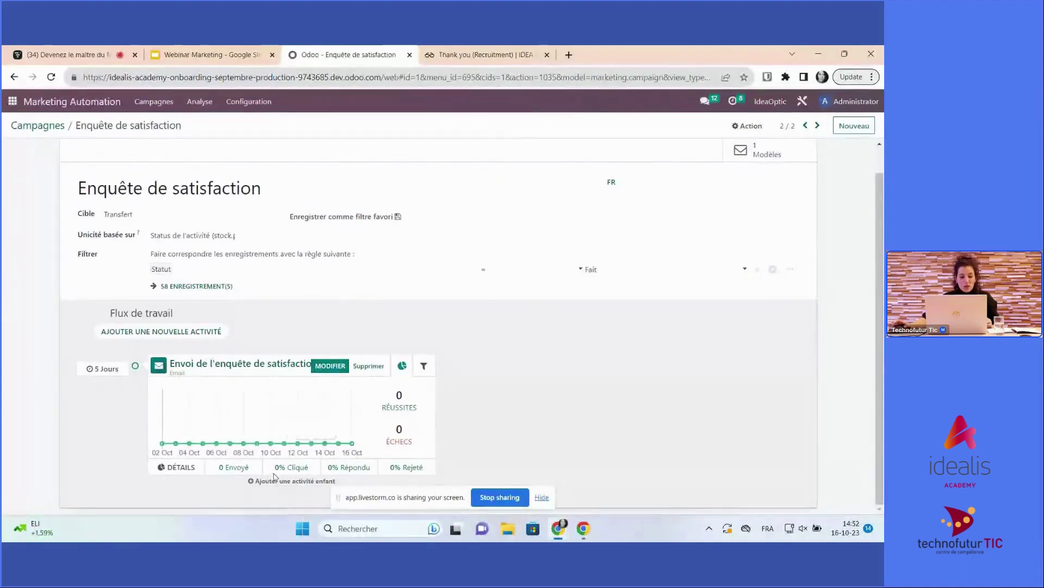
Add a child email activity named "Envoi de la documentation" under the satisfaction survey email, triggered when that email is opened
mouse_move(271, 481)
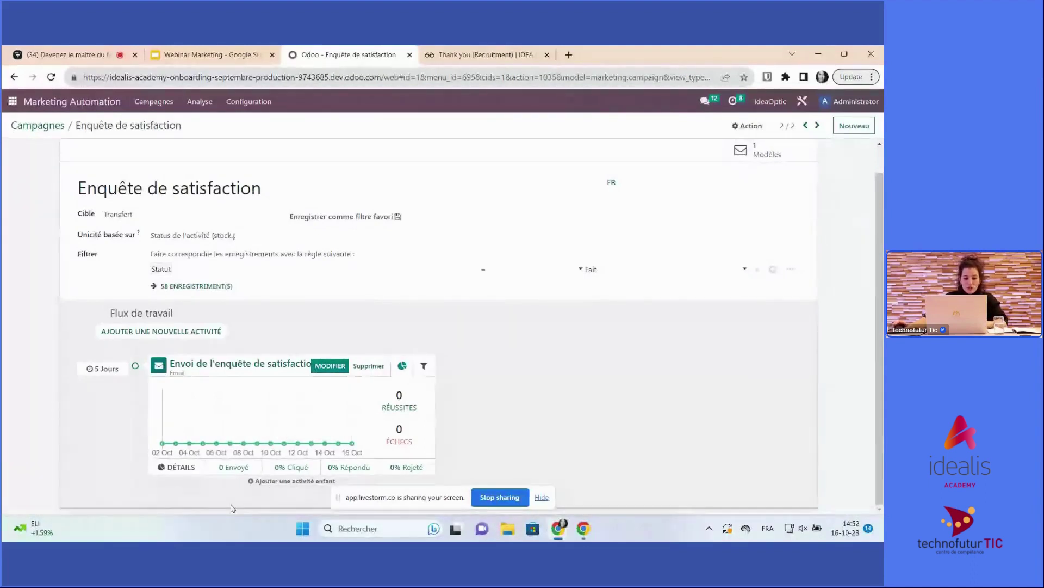
mouse_move(228, 495)
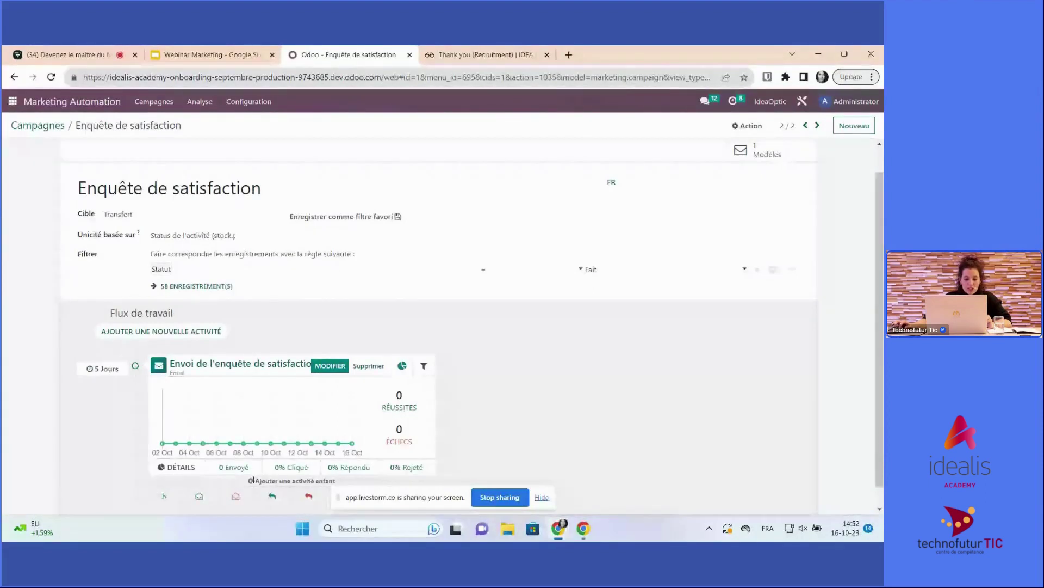
click(206, 499)
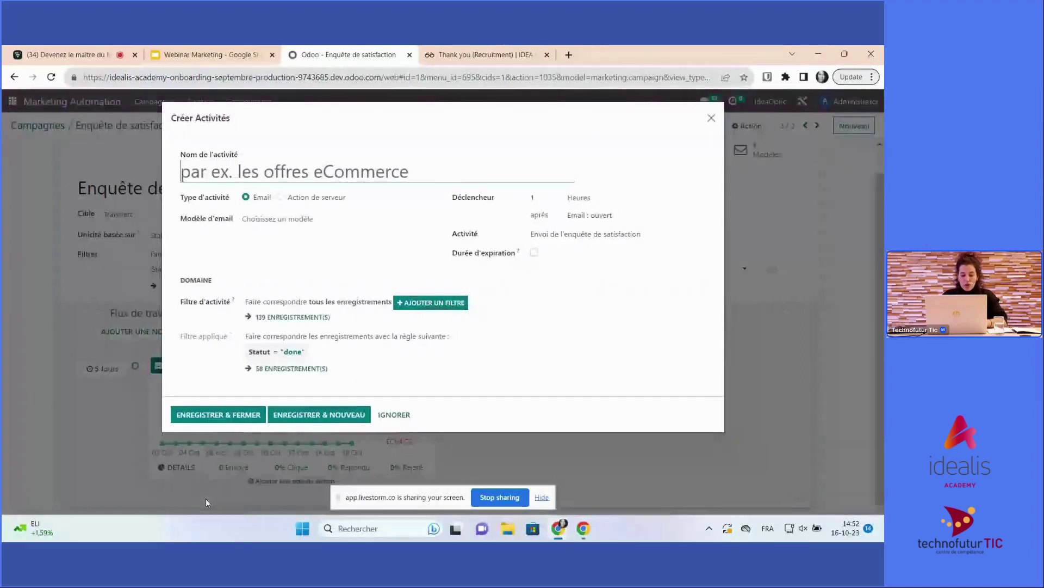
text(Envoi de la)
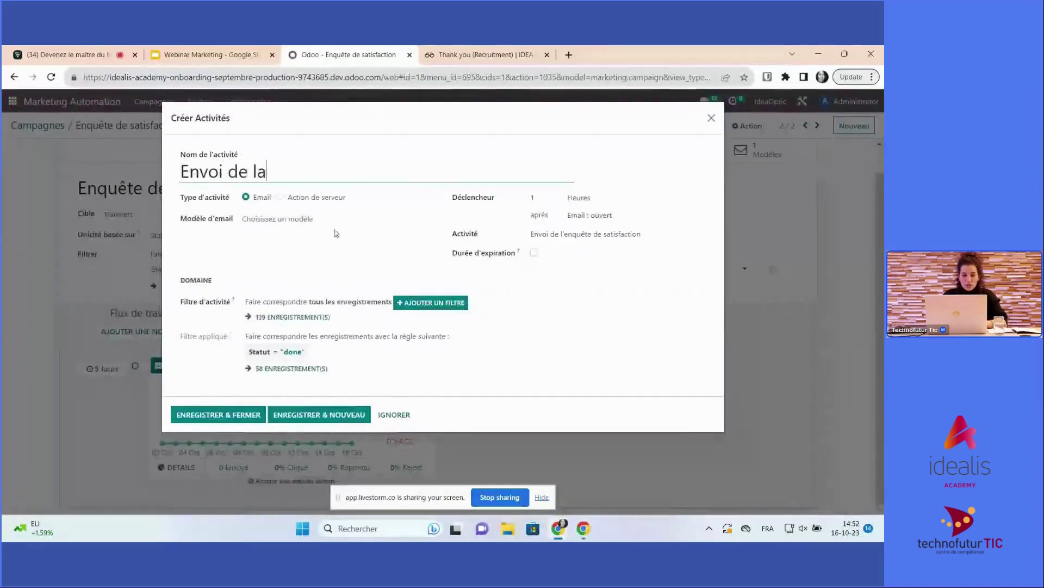
text( document)
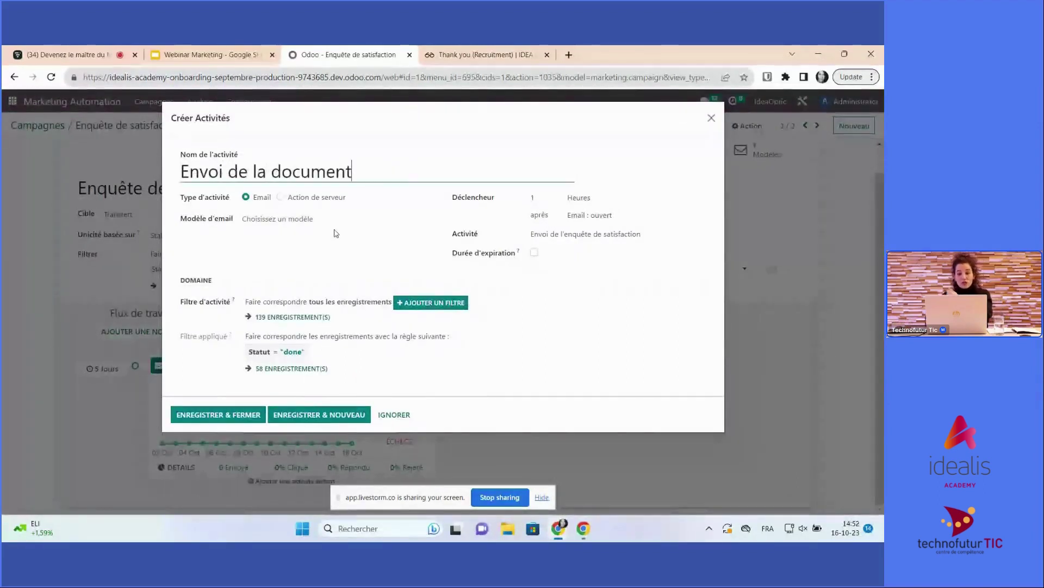
text(ation)
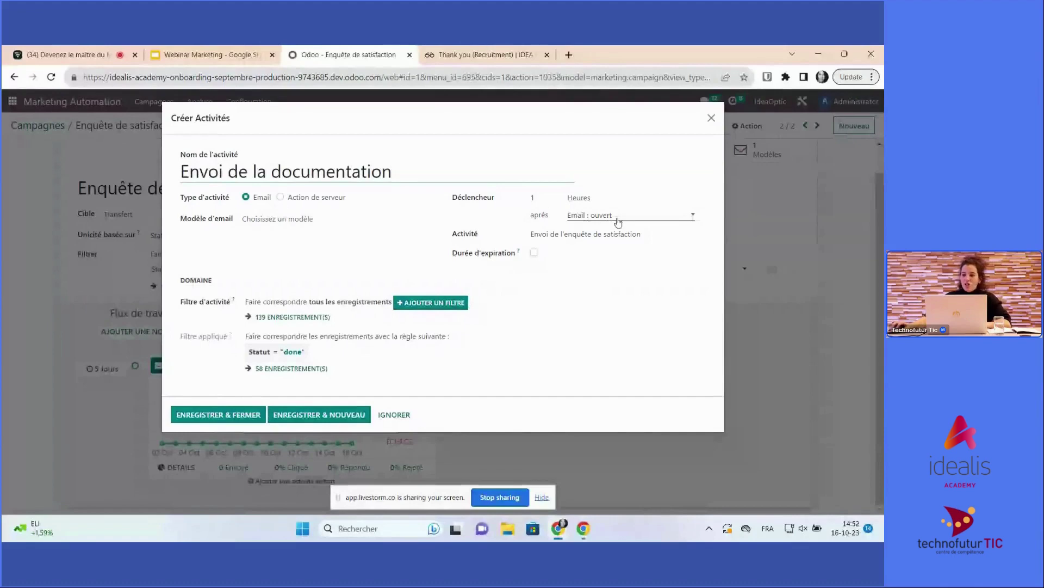
Set the child activity's trigger delay to 6 hours, choose the email template "Votre avis est important !" and save the activity
click(548, 199)
key(BackSpace)
text(6)
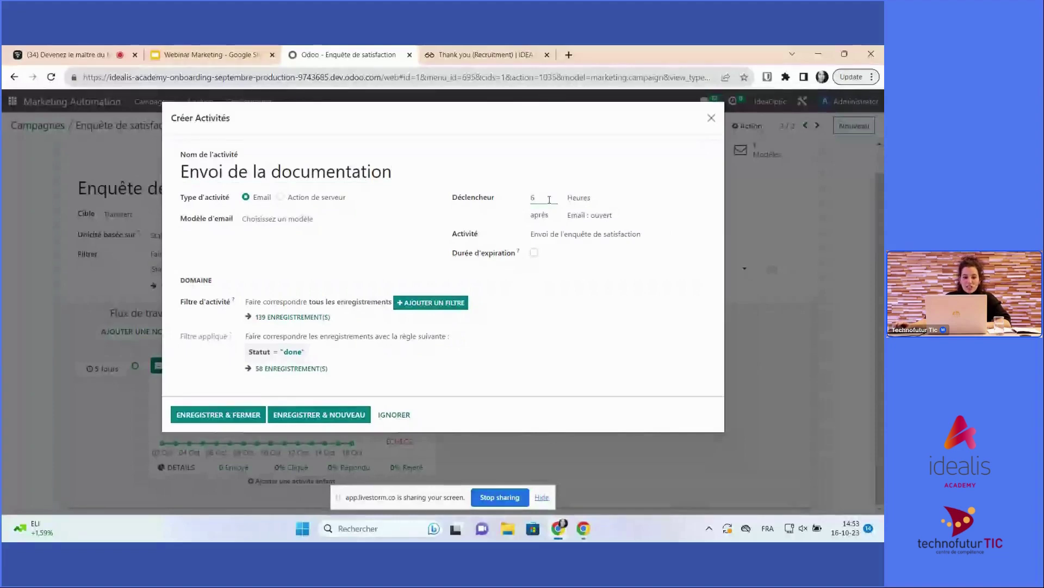
click(304, 220)
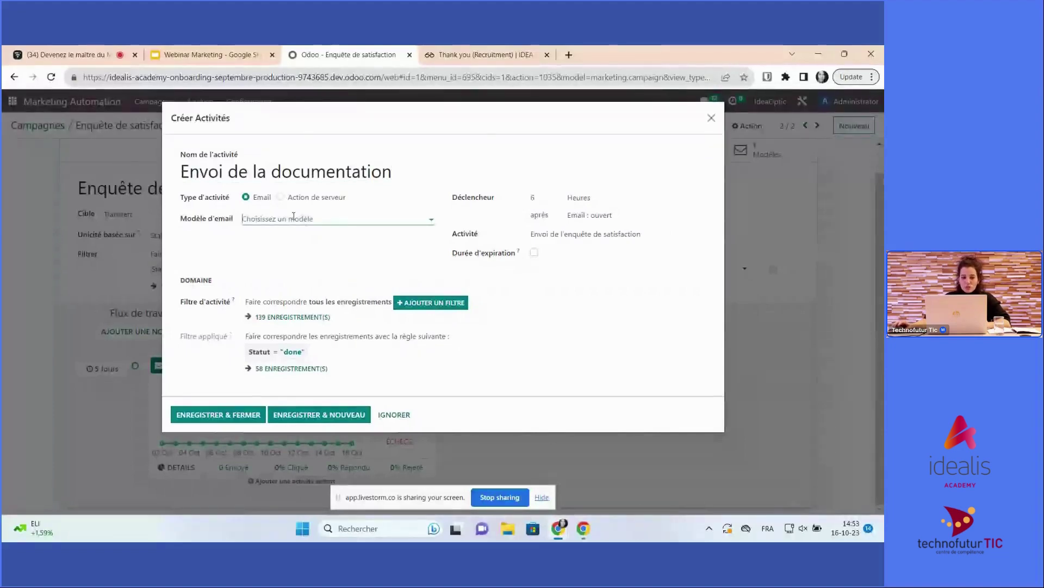
click(280, 238)
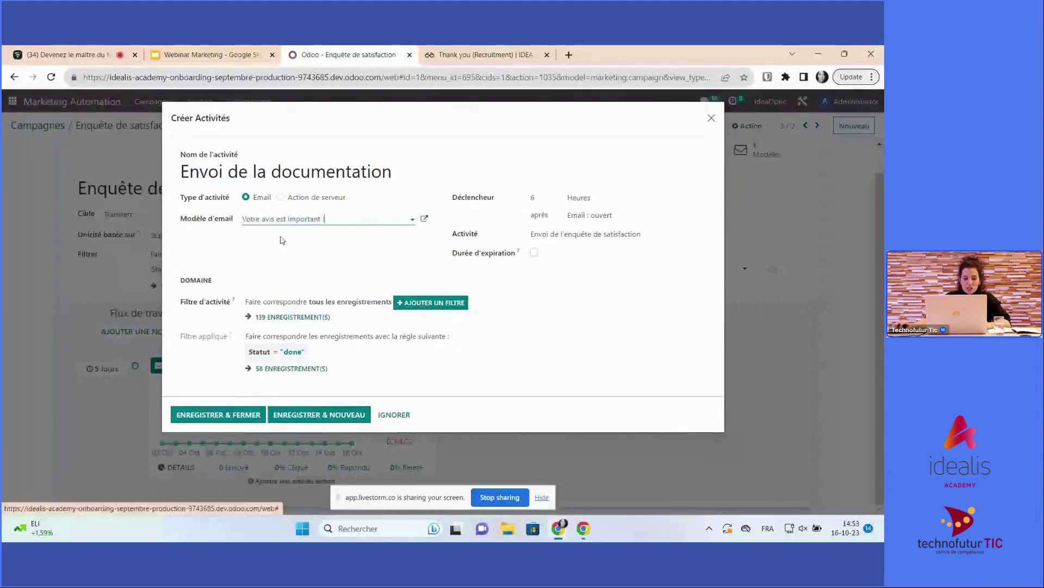
click(224, 414)
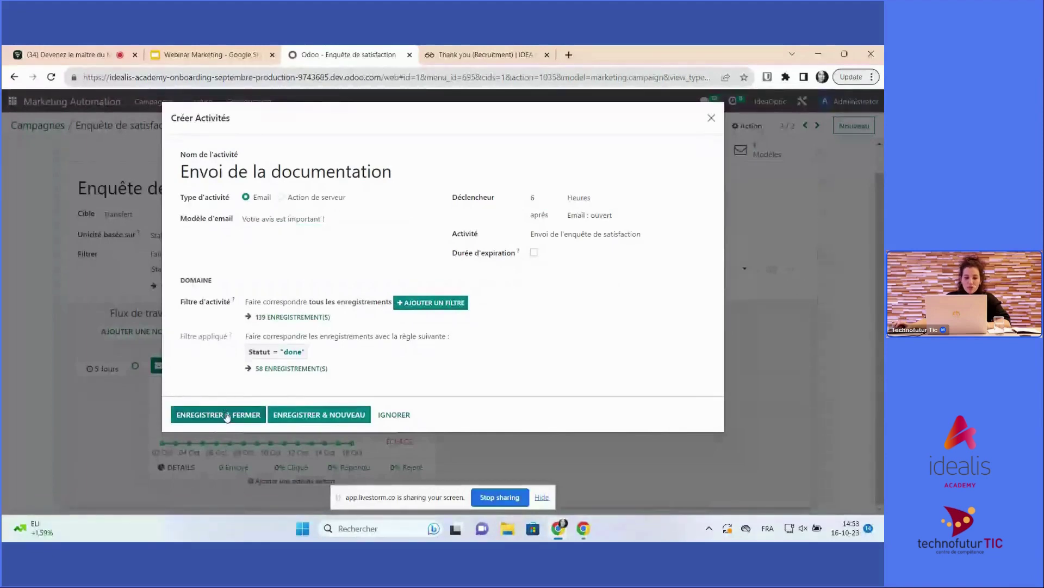
scroll(427, 260, down, 3)
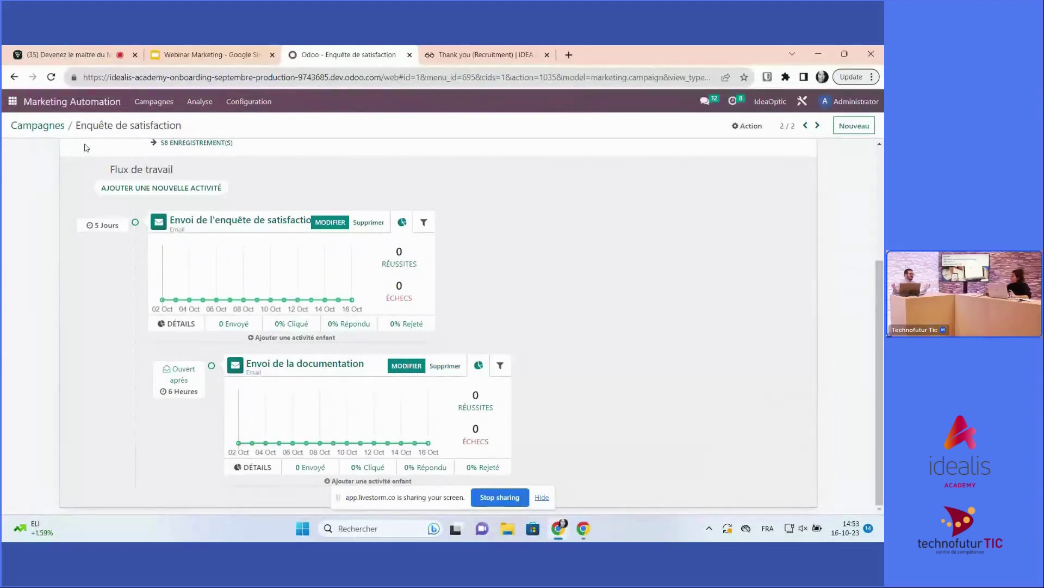
Leave the "Enquête de satisfaction" campaign for the campaign list, and return from the Promotions mailing to the mailing list
scroll(84, 146, up, 3)
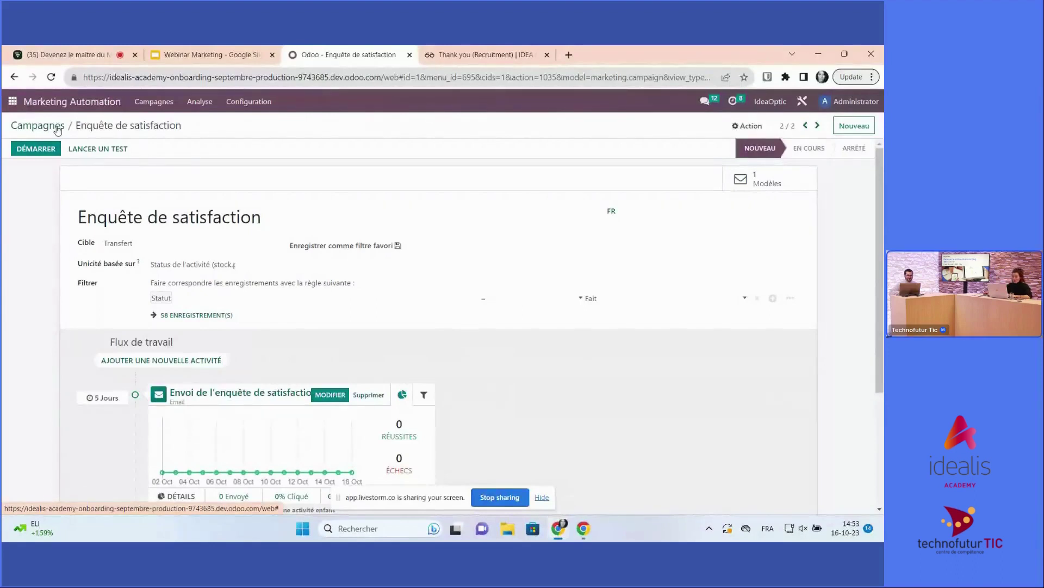
click(57, 126)
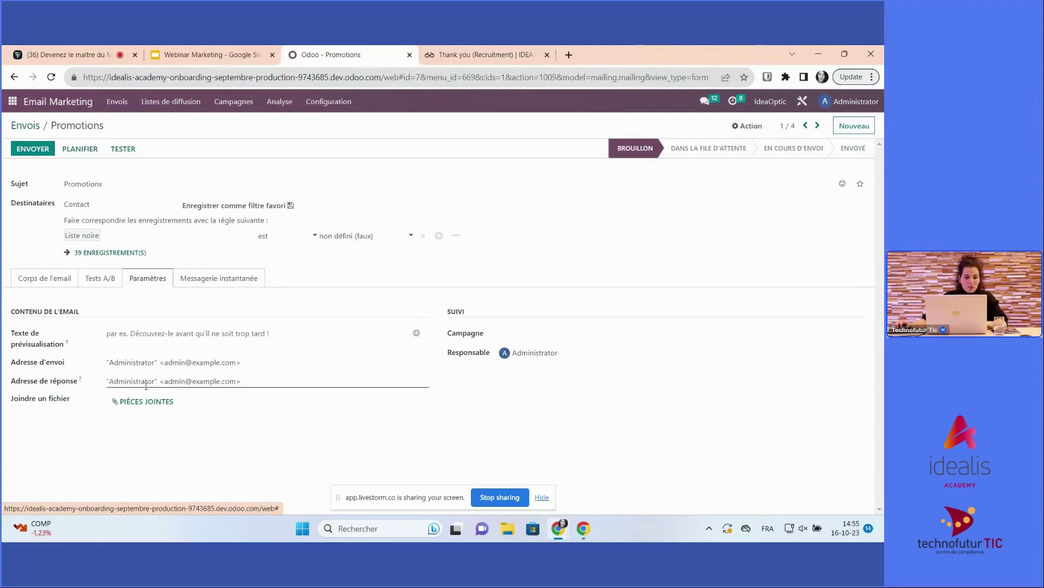
click(32, 129)
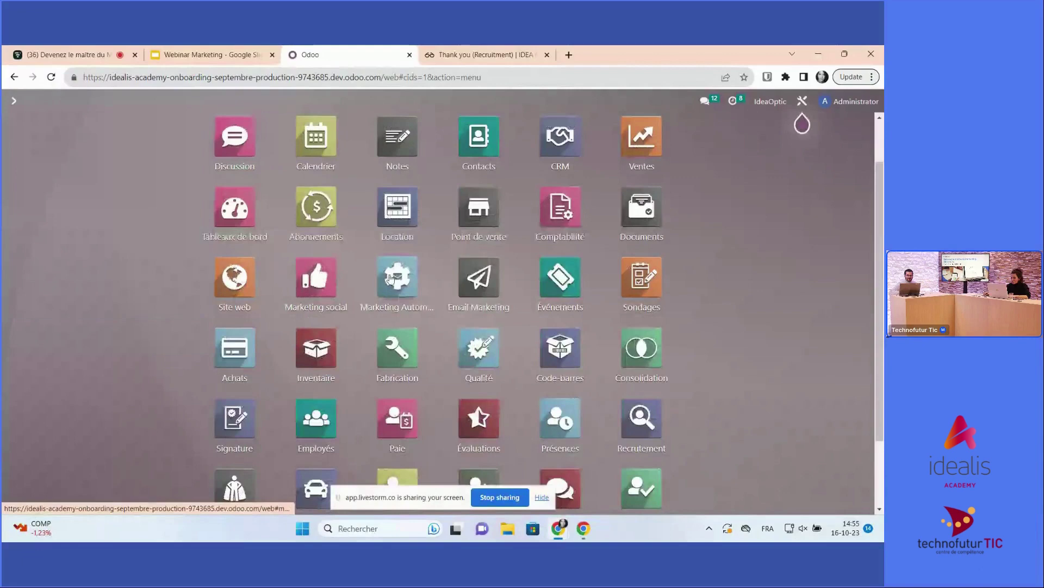
Create a new mailing in the Email Marketing app and set its recipients to Contact
click(479, 275)
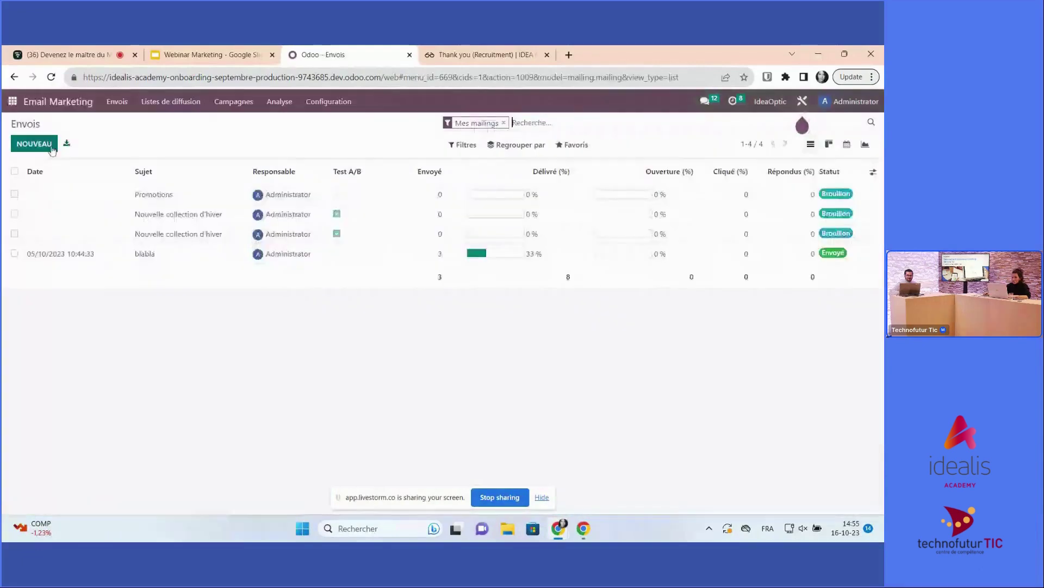
click(43, 147)
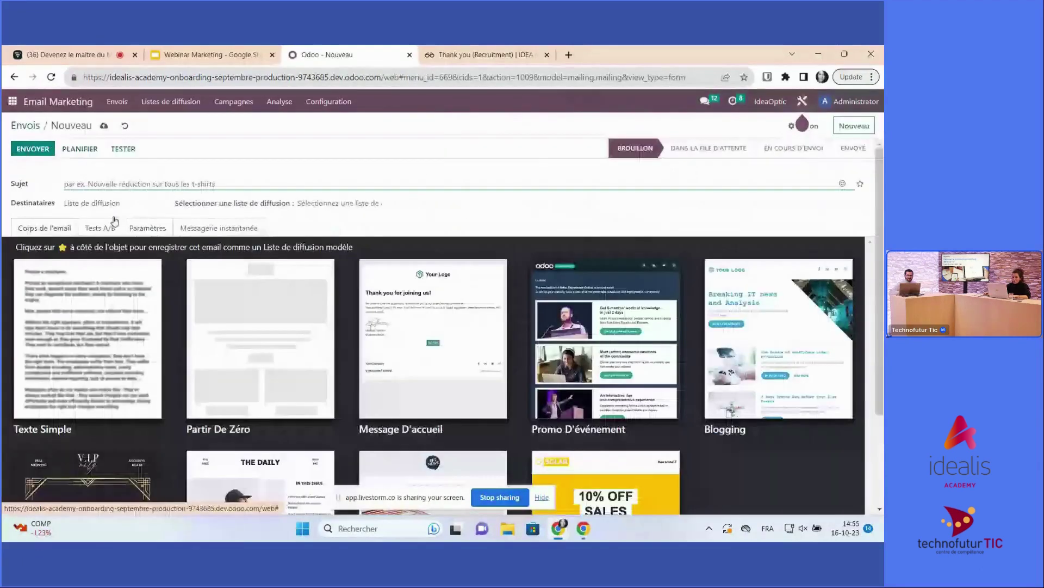
click(119, 201)
click(88, 249)
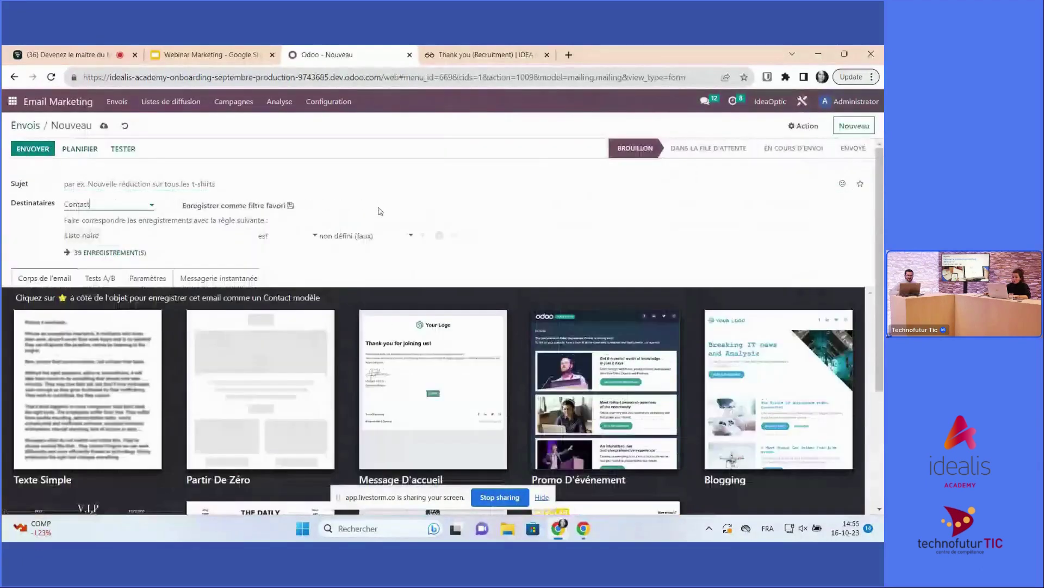
Browse the contact fields available for the "Liste noire" recipient rule and close the field selector without changing the rule
click(82, 235)
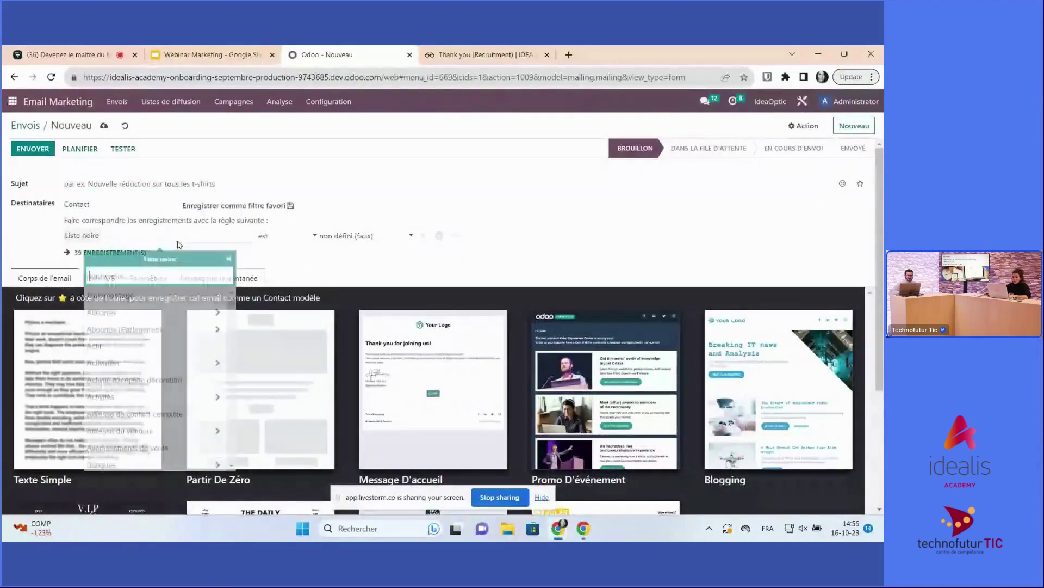
scroll(142, 364, down, 5)
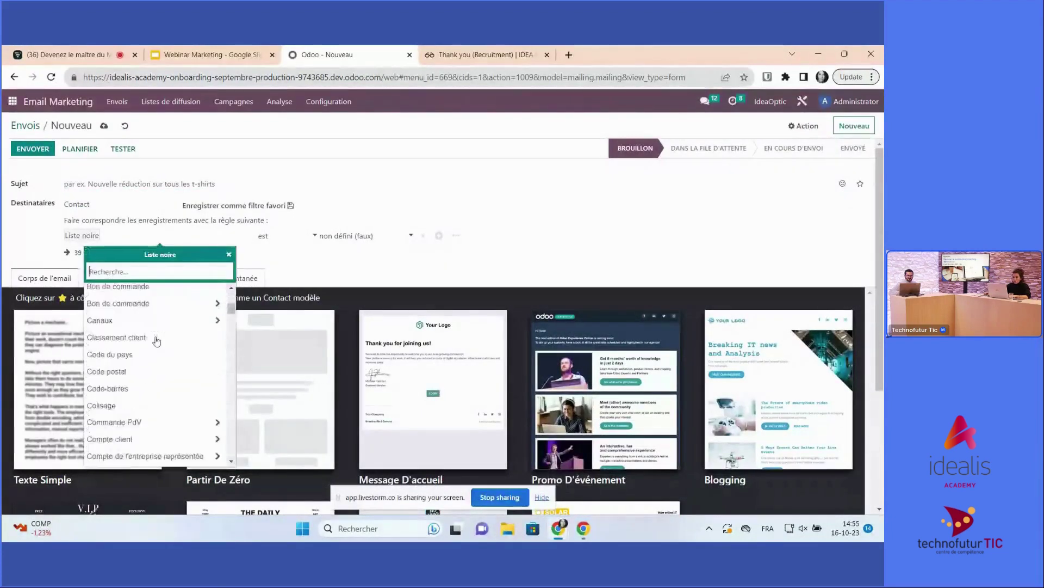
click(31, 243)
click(80, 234)
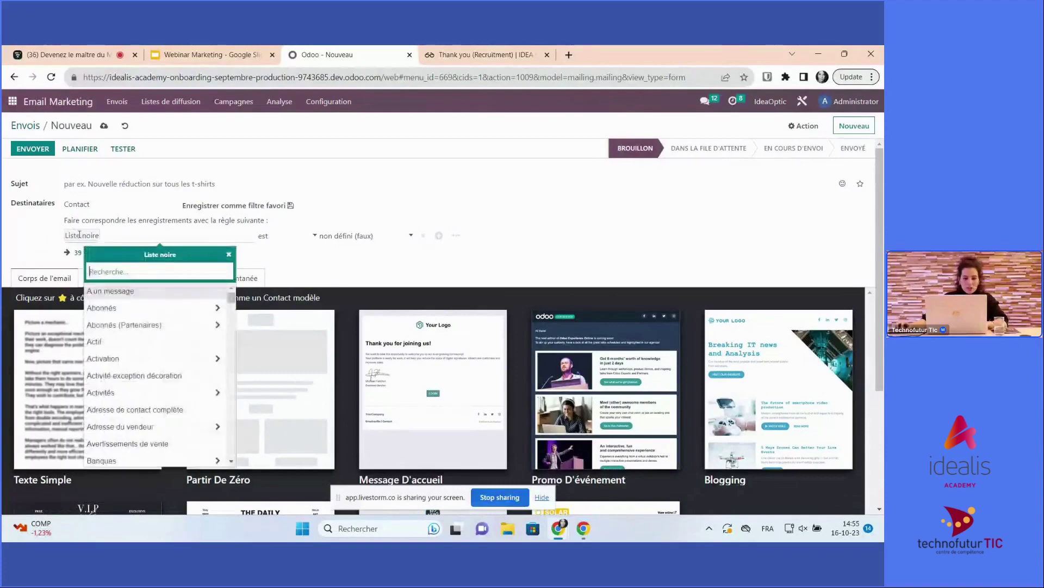
click(229, 255)
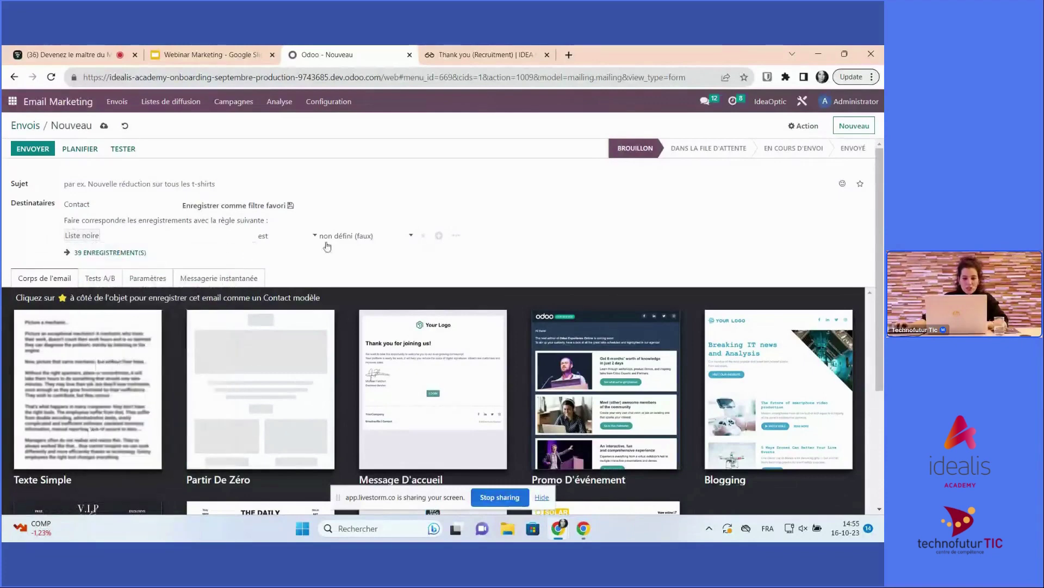
Add a second rule to the recipient filter and look through the contact fields it can use
click(439, 236)
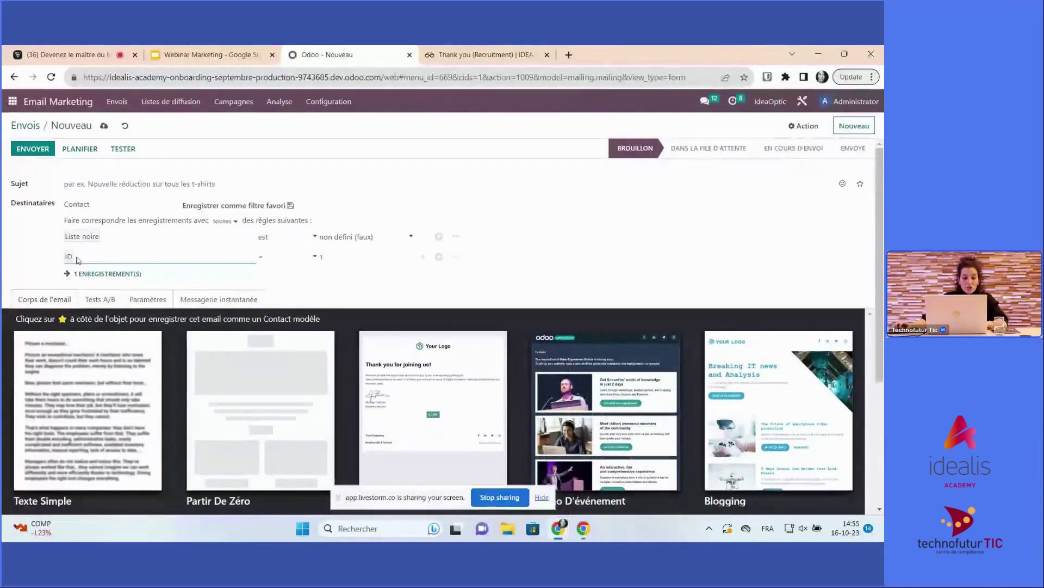
click(87, 261)
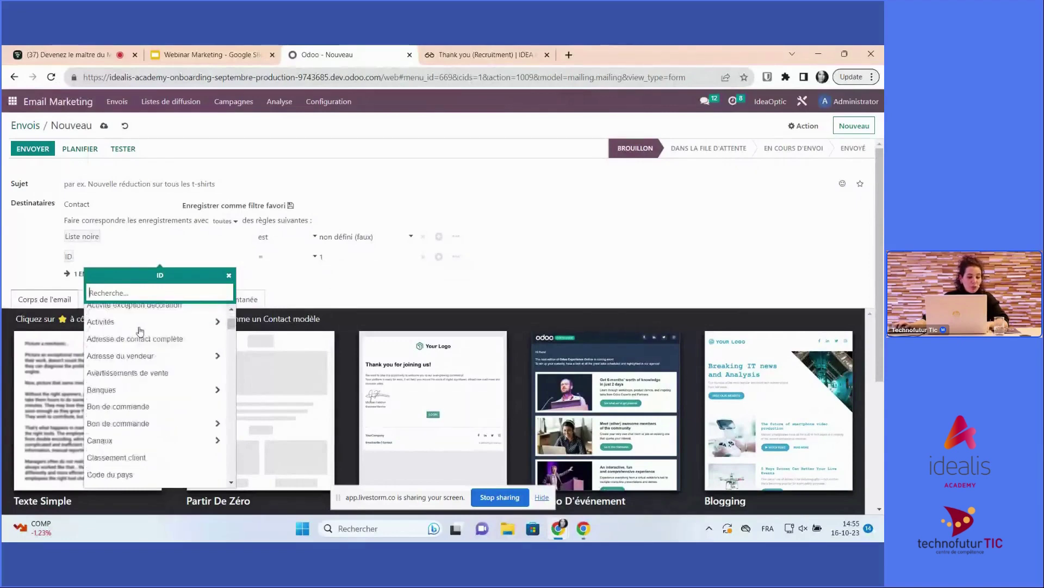
scroll(144, 340, down, 4)
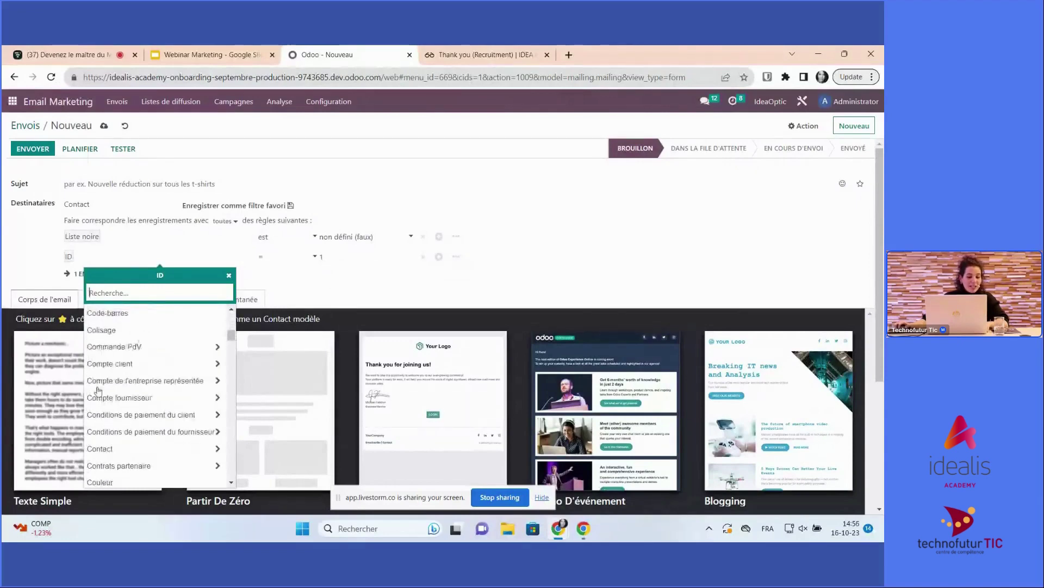
scroll(98, 389, down, 5)
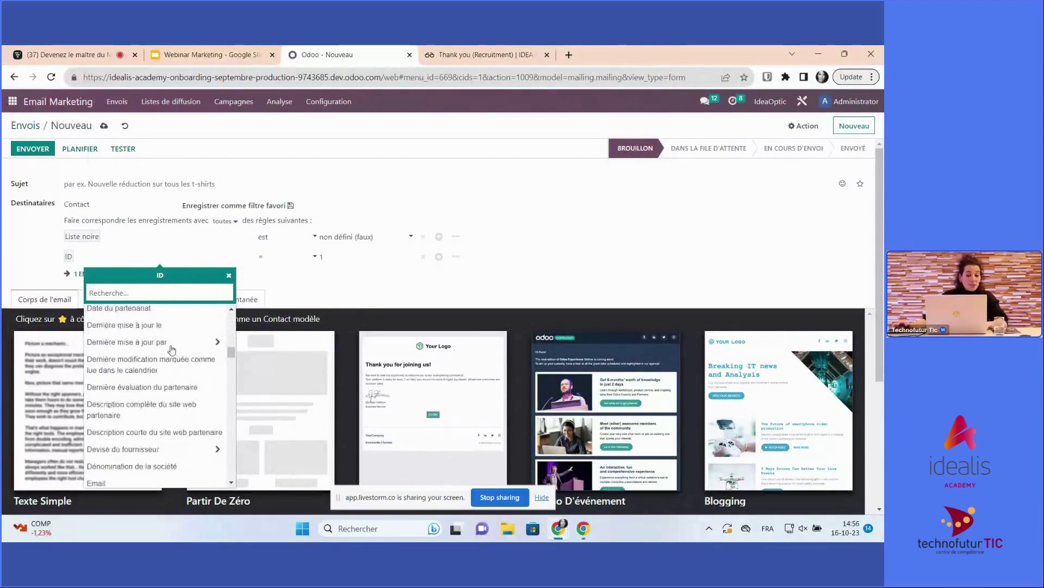
scroll(171, 349, down, 3)
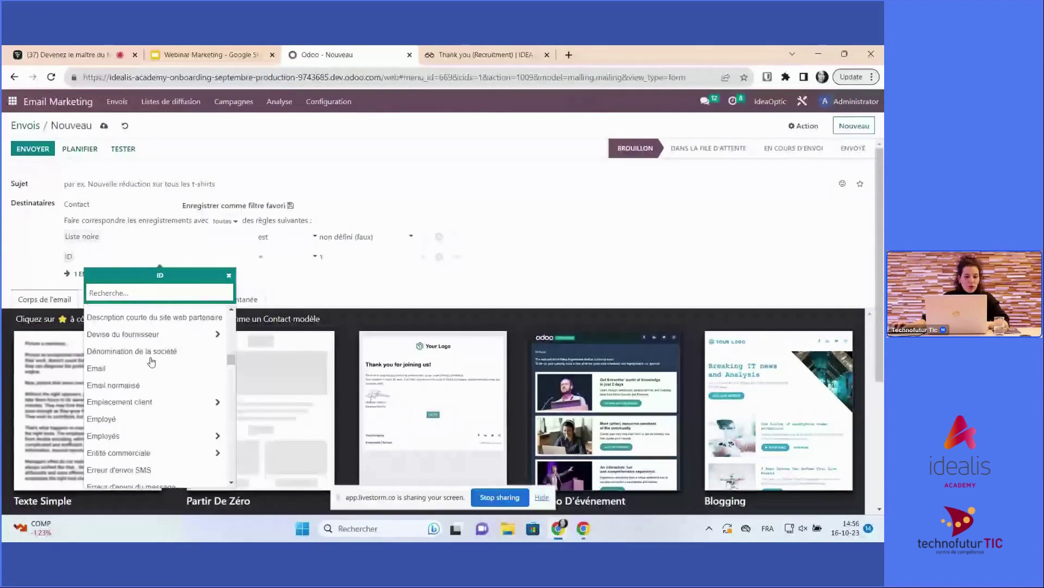
click(621, 254)
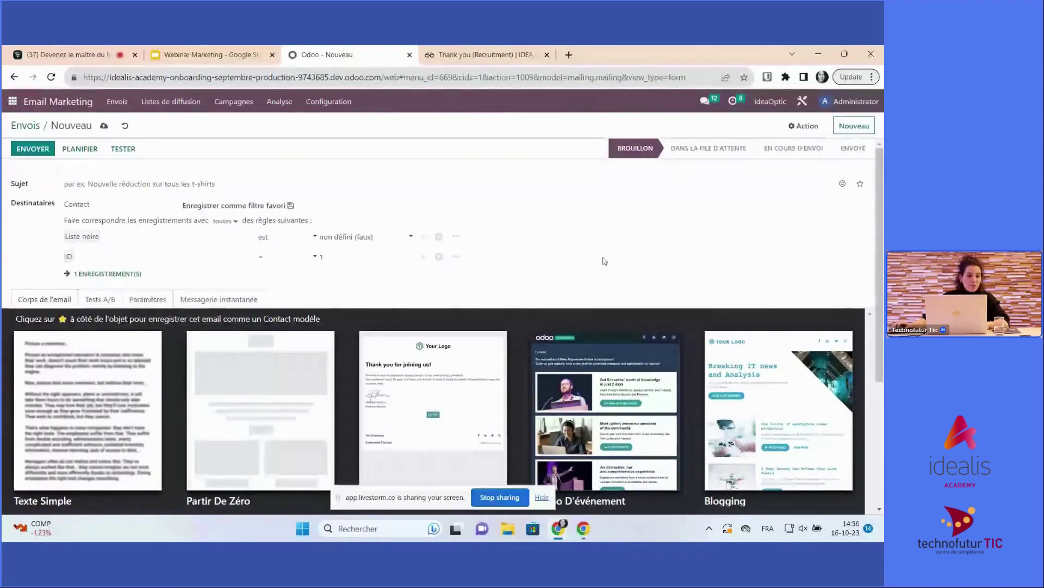
click(11, 102)
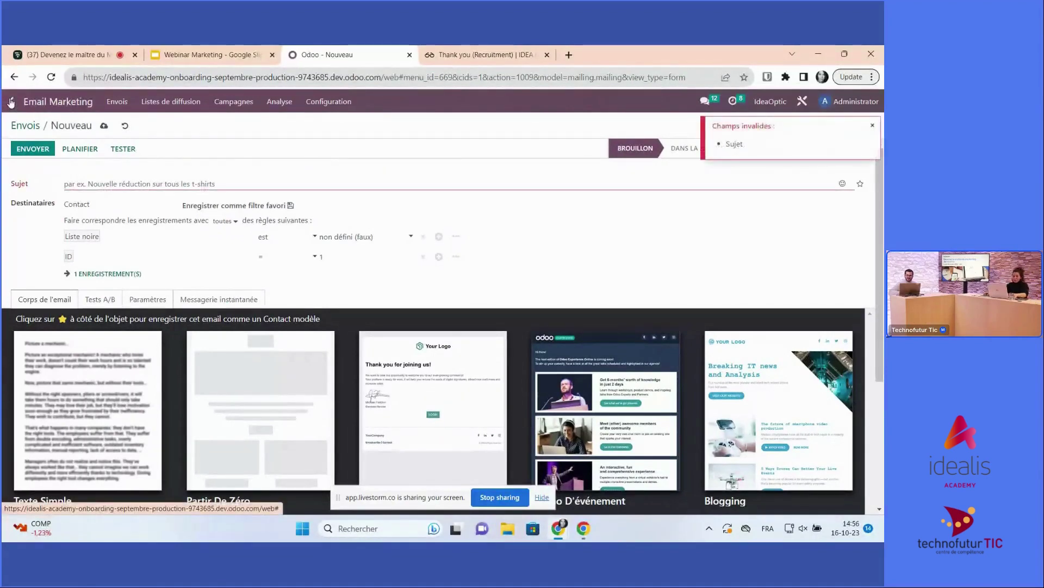